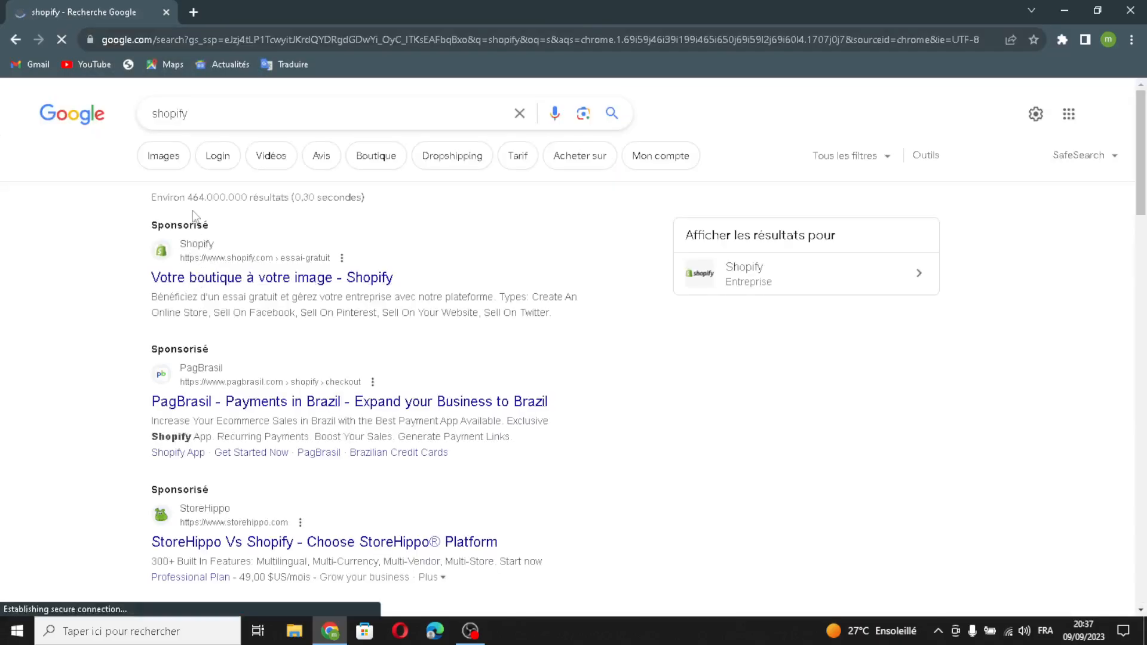
# - Open Shopify's free trial page from the sponsored search result and start a free trial with the account's e-mail address
pyautogui.click(190, 282)
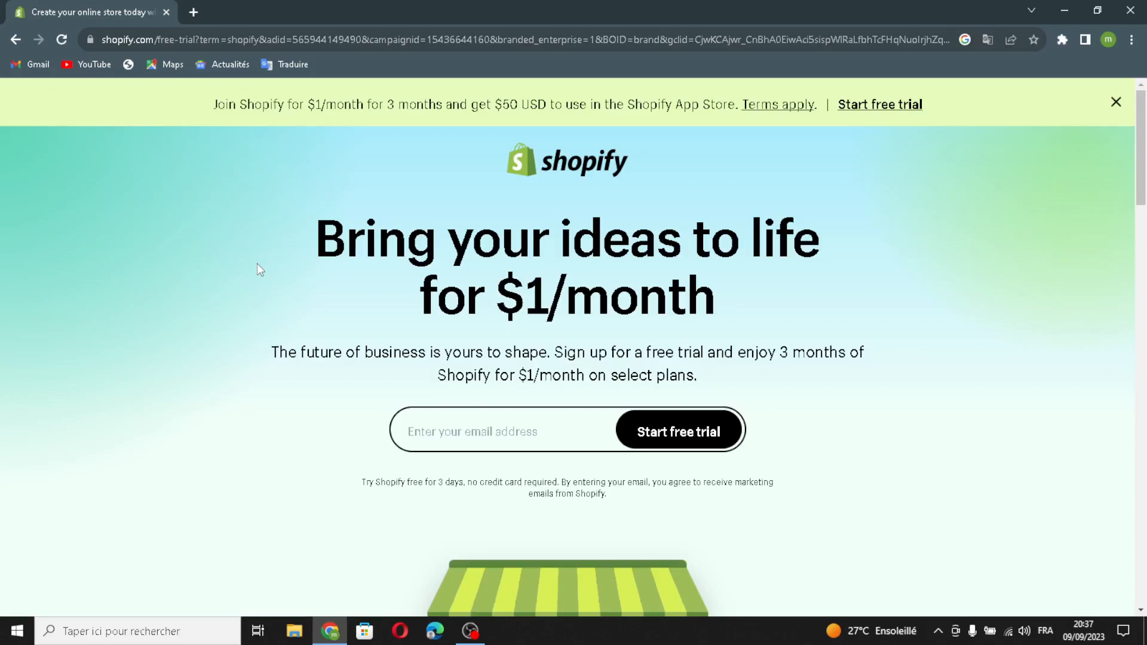
pyautogui.click(506, 444)
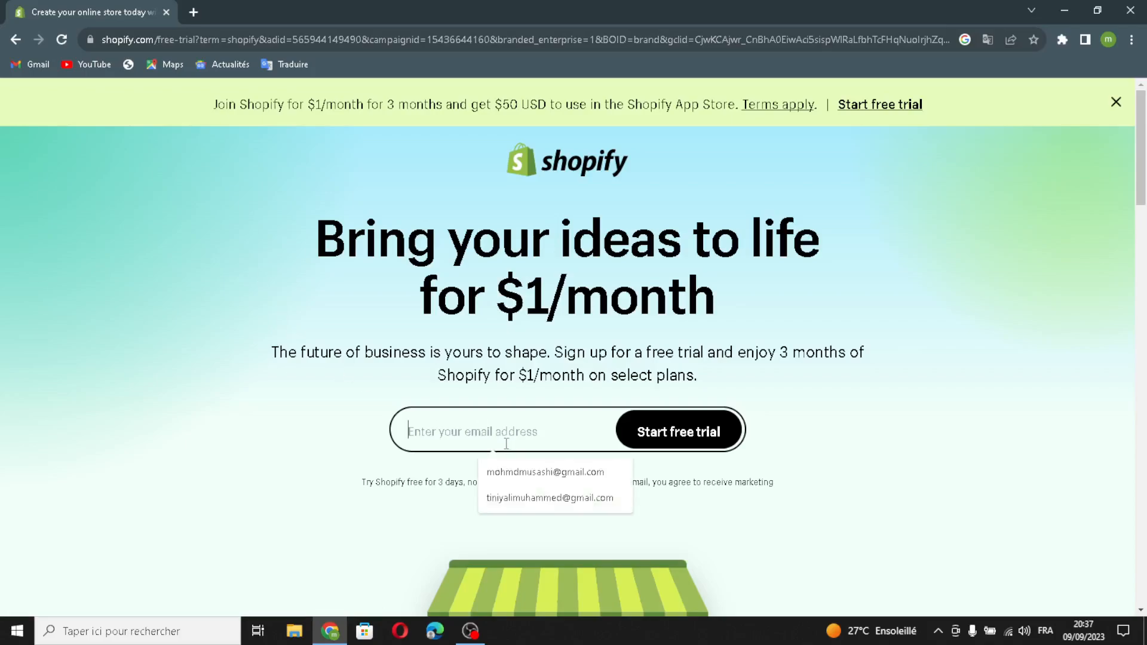
pyautogui.click(496, 473)
pyautogui.click(634, 433)
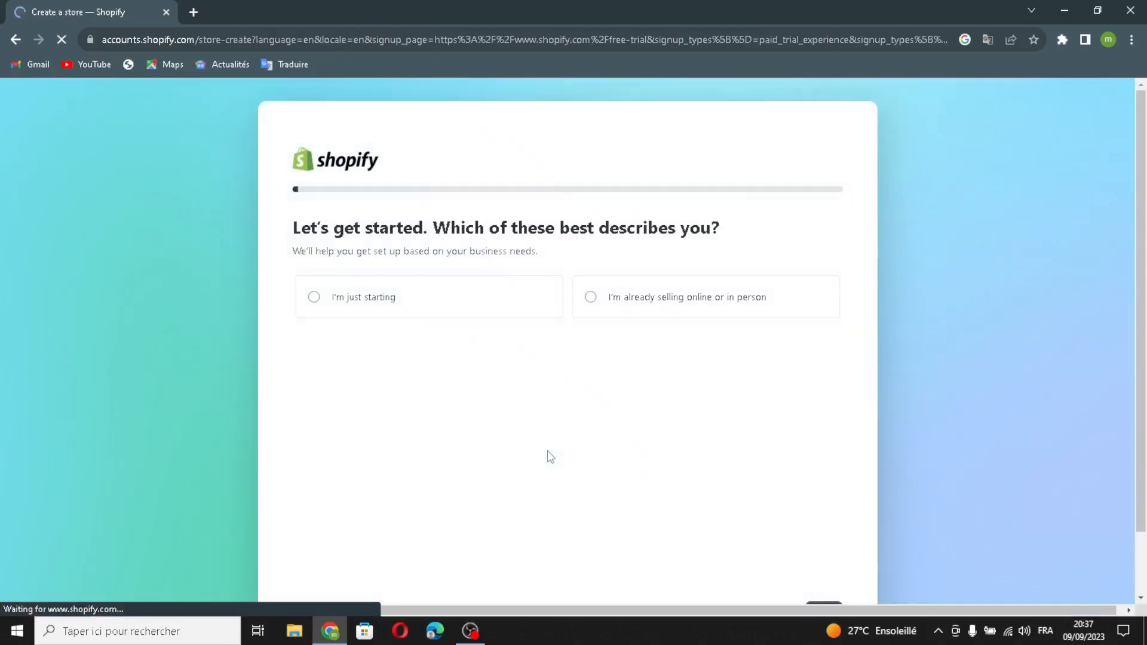
# - Skip all the onboarding questions, continue with the existing account to create the store, and collapse the trial notice
pyautogui.scroll(-1, 651, 511)
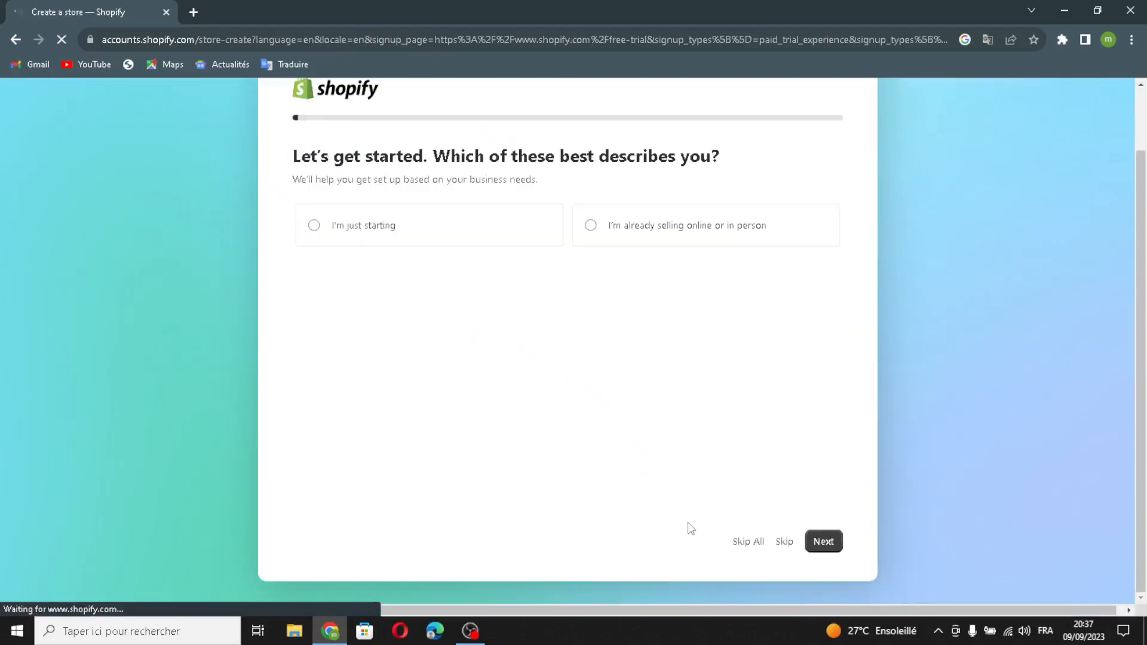
pyautogui.click(744, 544)
pyautogui.click(704, 453)
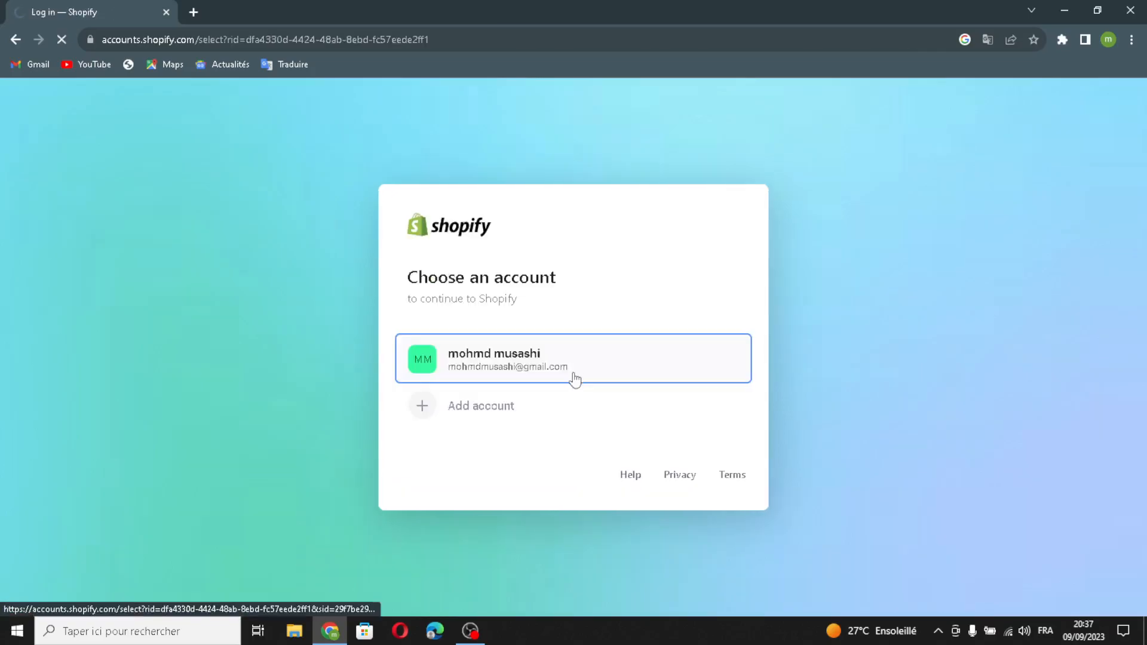
pyautogui.click(505, 371)
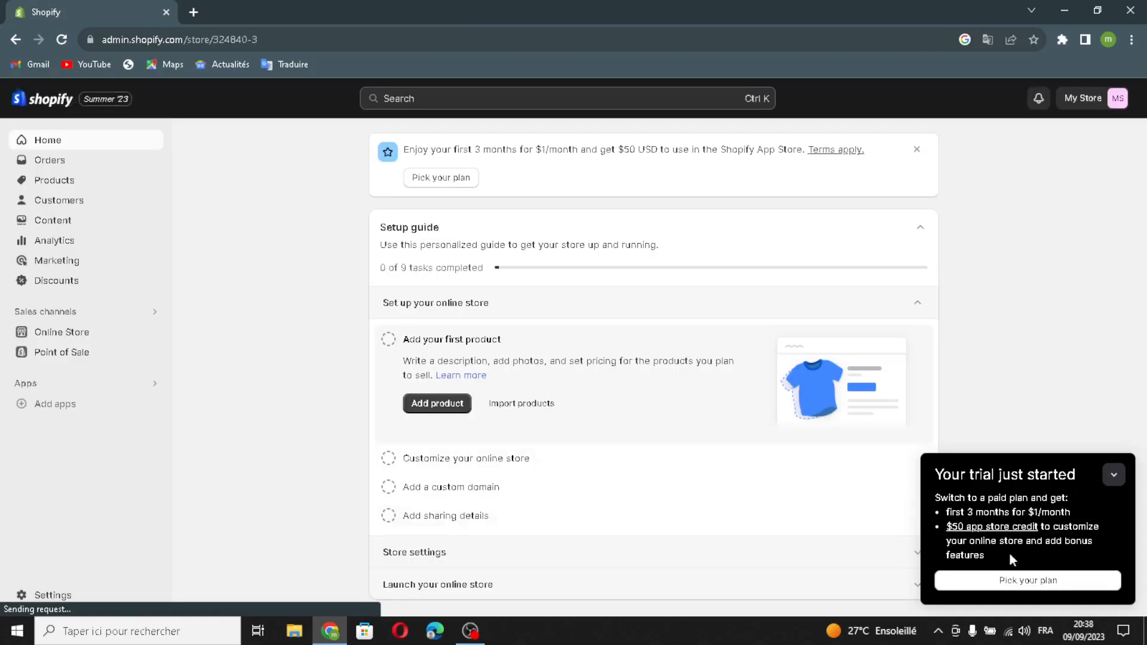
pyautogui.click(1114, 475)
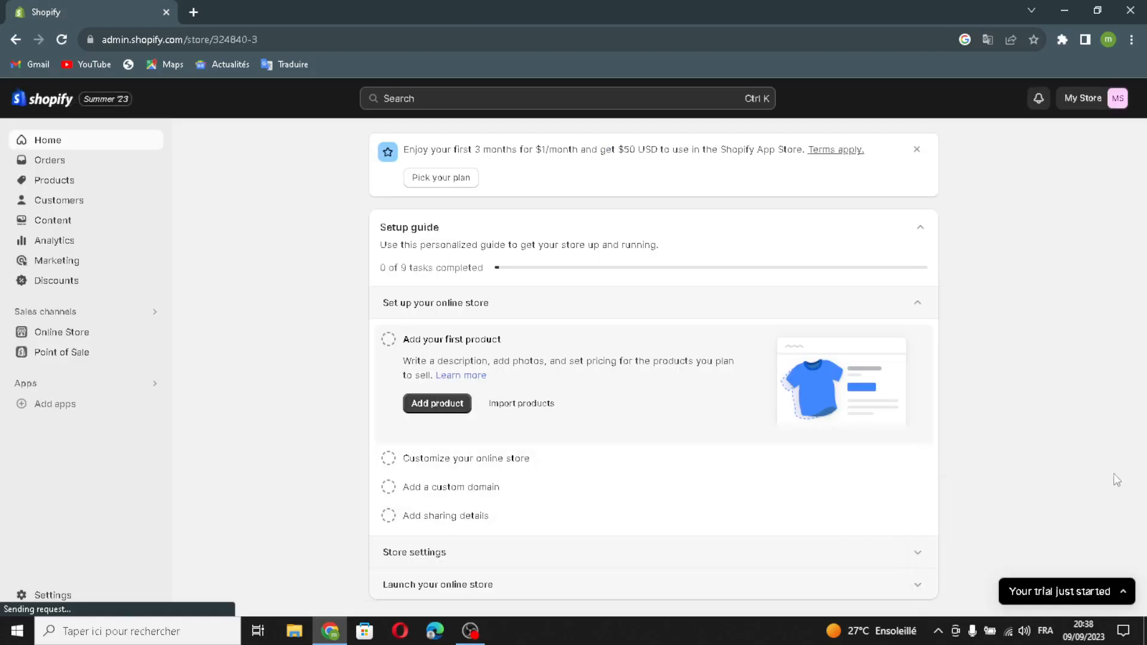
# - Add the free Refresh theme to the online store's theme library and publish it
pyautogui.click(46, 336)
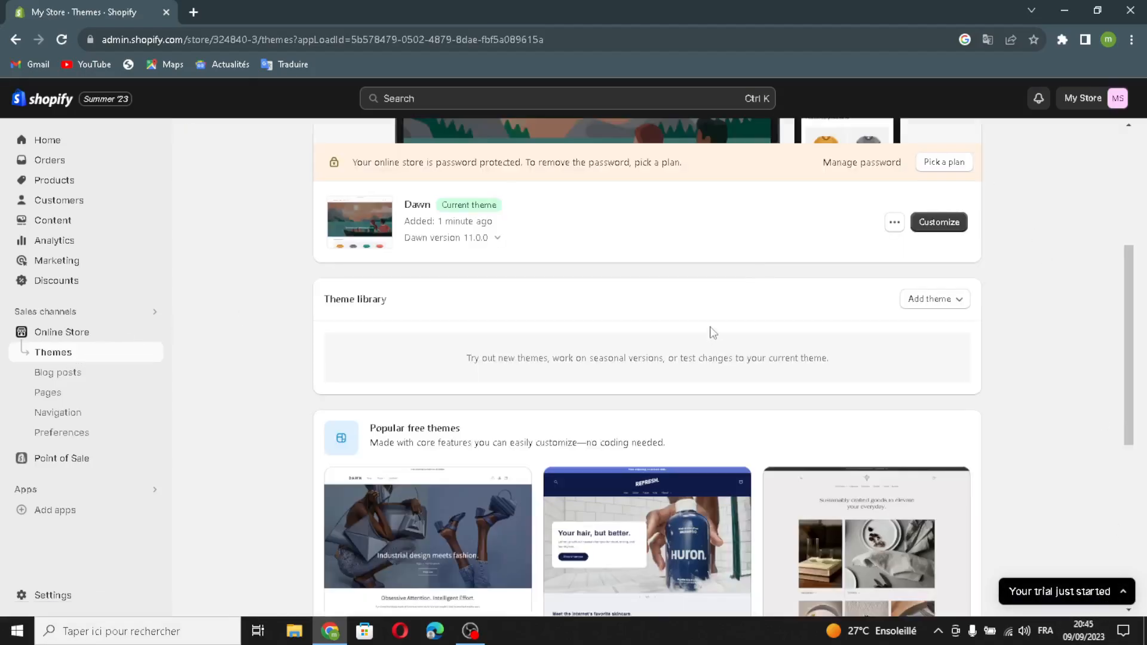
pyautogui.scroll(-4, 712, 329)
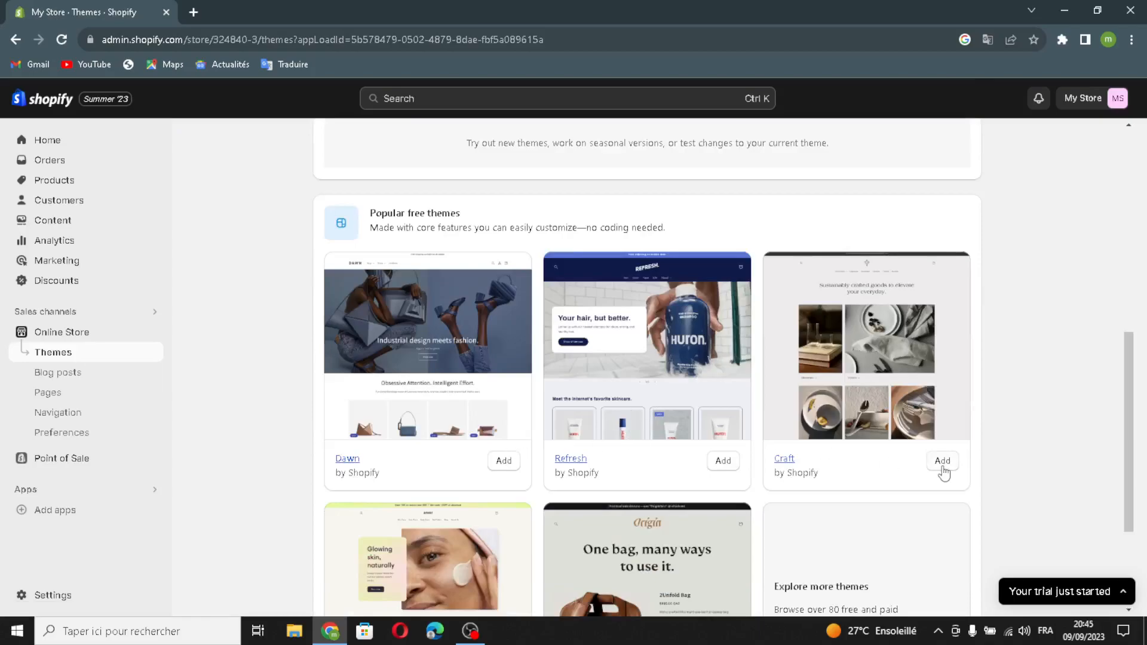
pyautogui.click(712, 465)
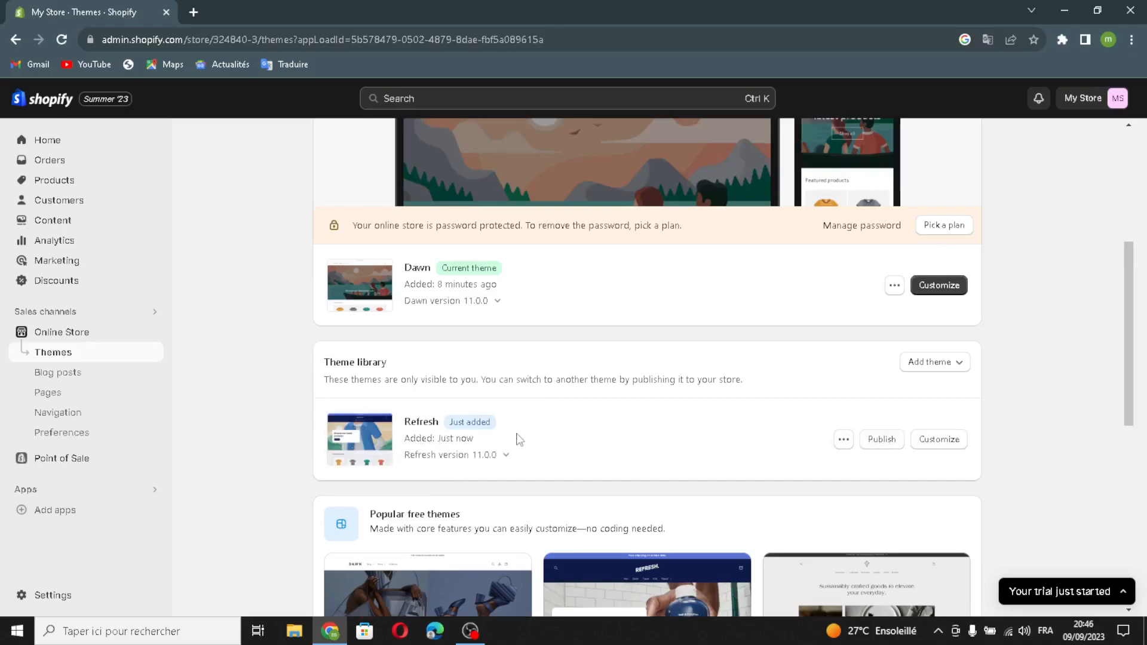
pyautogui.click(882, 440)
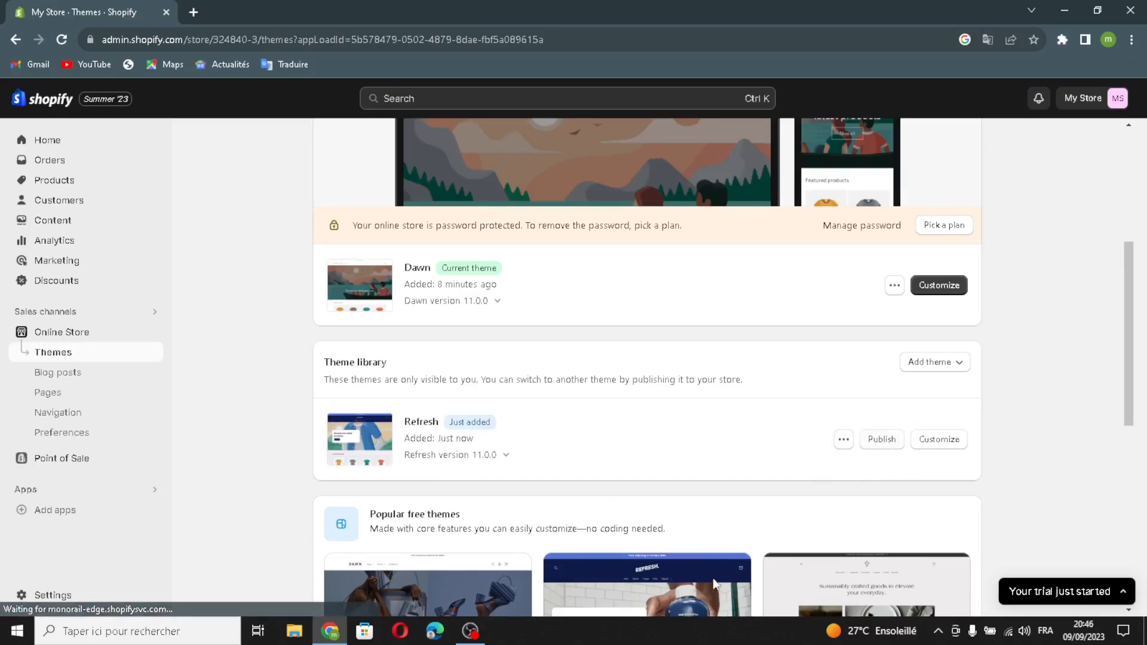
pyautogui.click(758, 476)
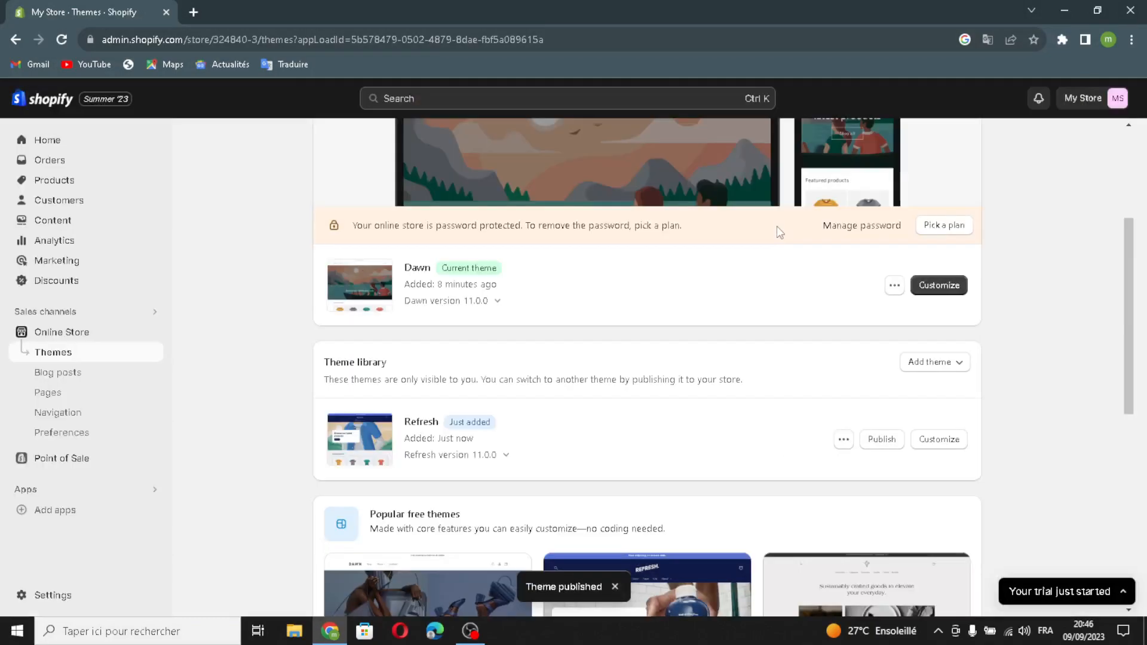
# - Open the Refresh theme for customization and preview the home page in mobile, fullscreen and desktop views
pyautogui.scroll(2, 861, 286)
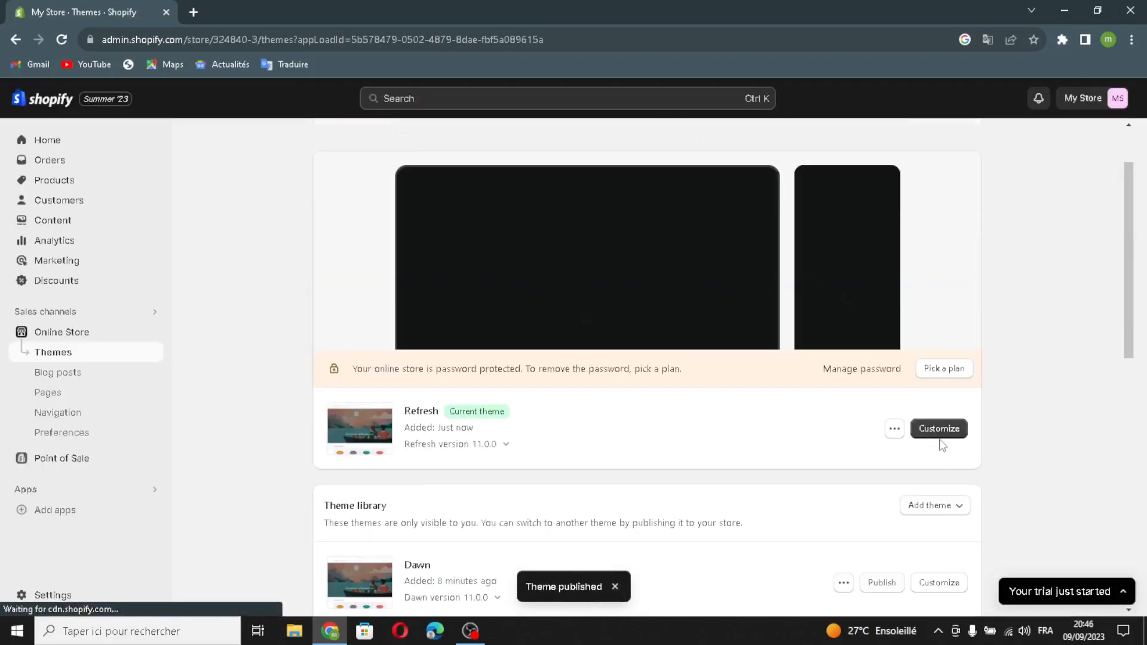
pyautogui.click(939, 433)
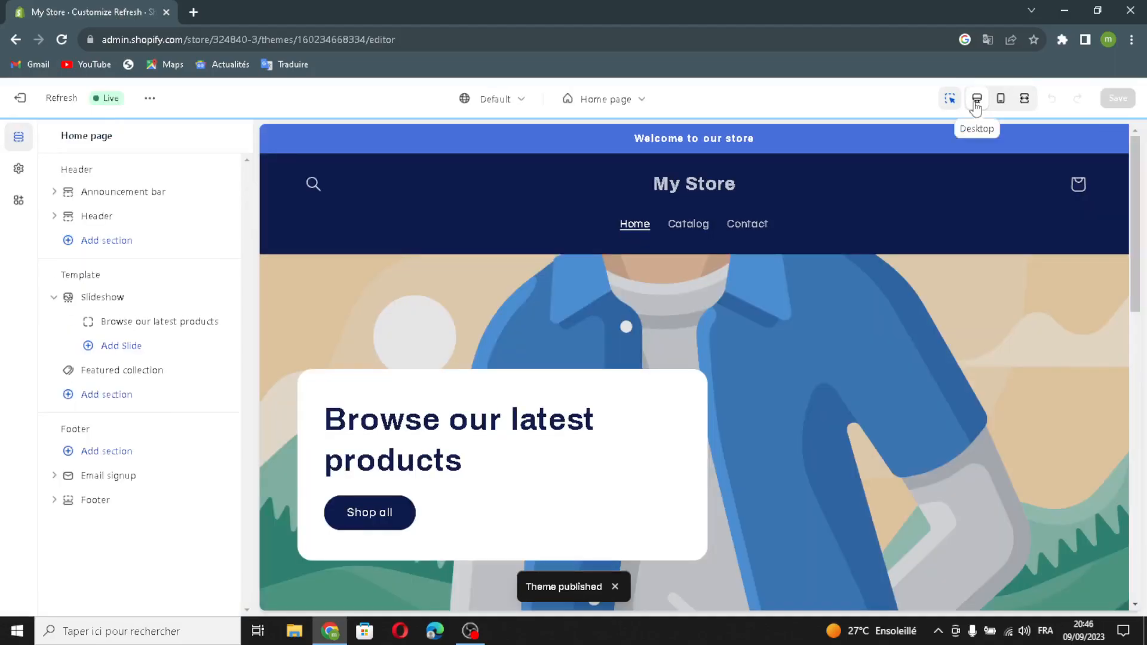
pyautogui.click(999, 99)
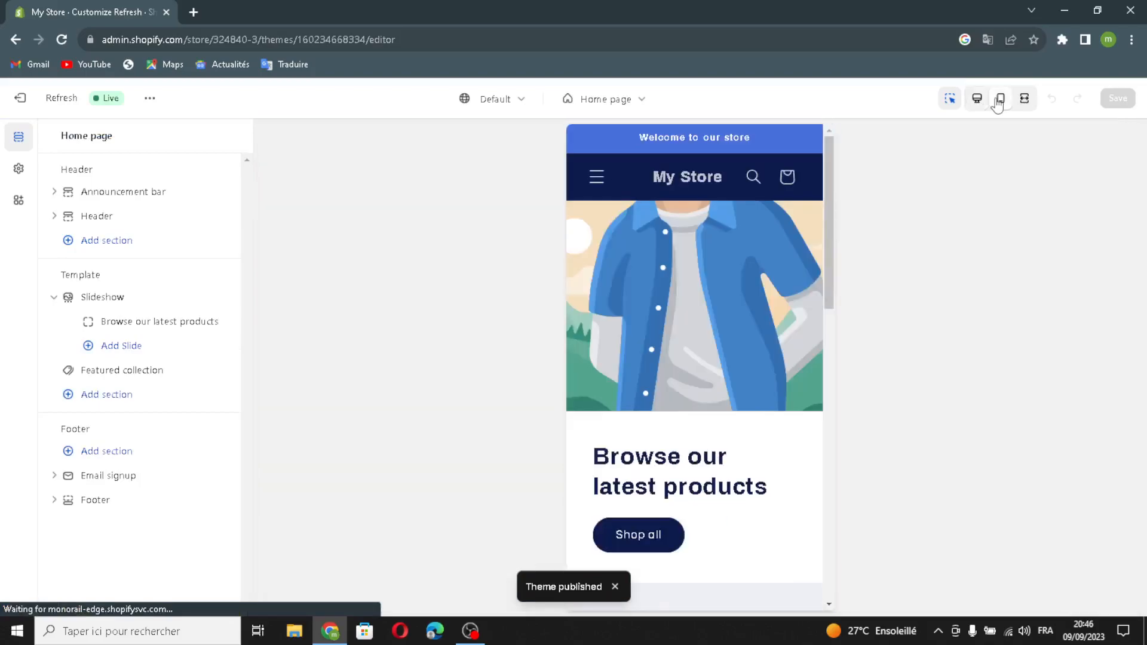
pyautogui.click(1025, 99)
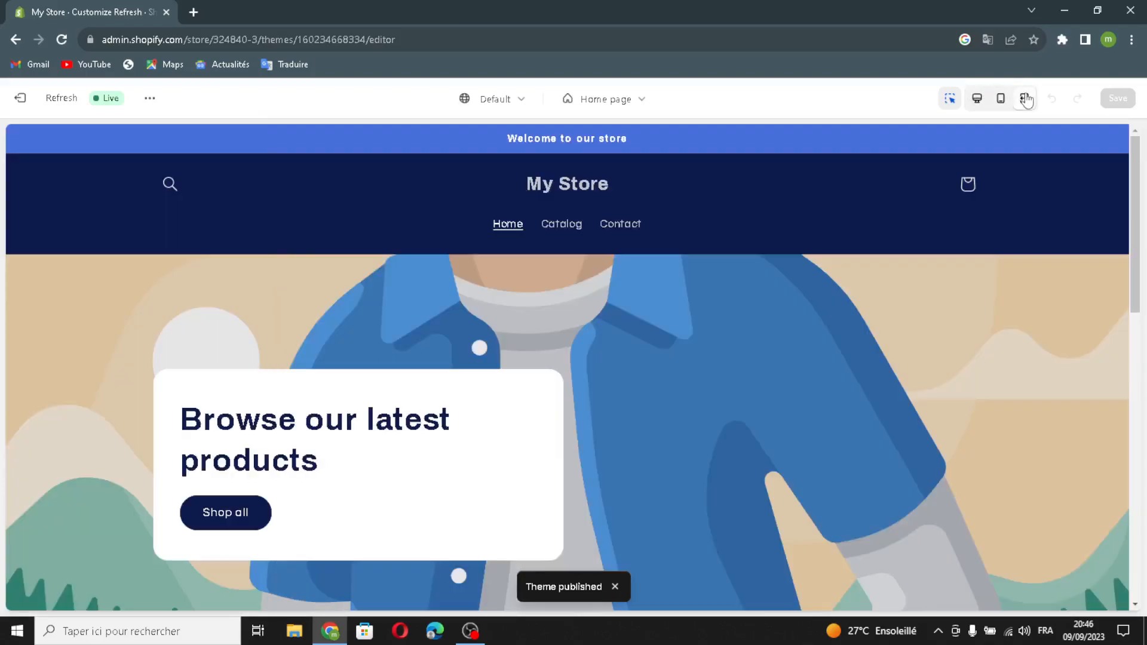
pyautogui.click(978, 100)
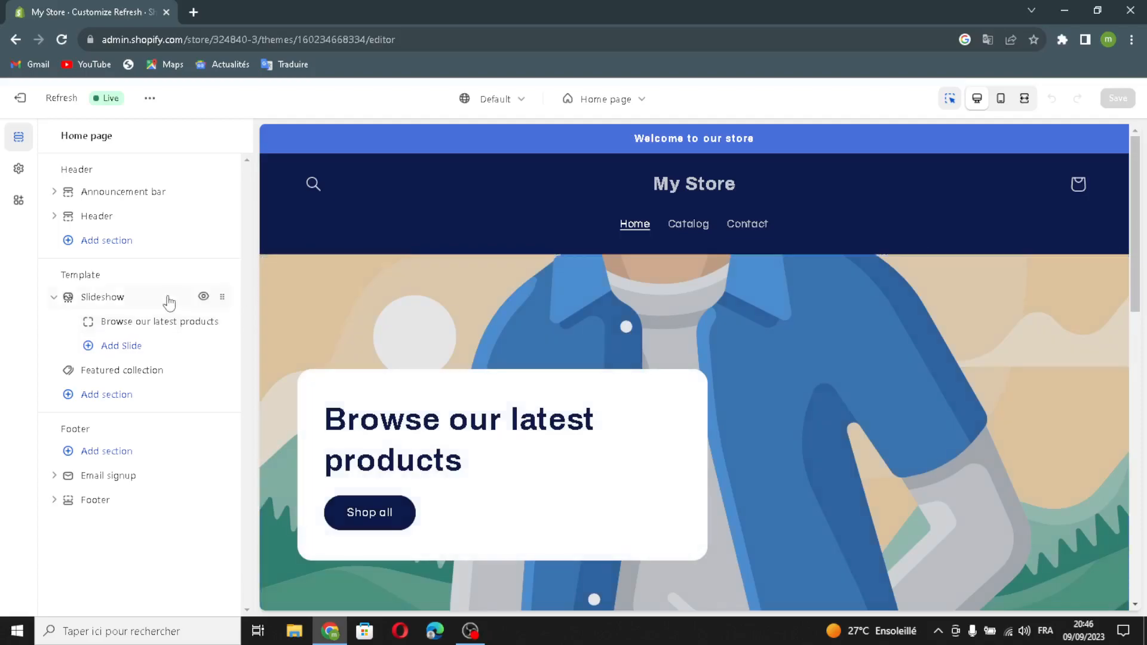
# - Set the announcement bar's color scheme to Scheme 3
pyautogui.click(84, 191)
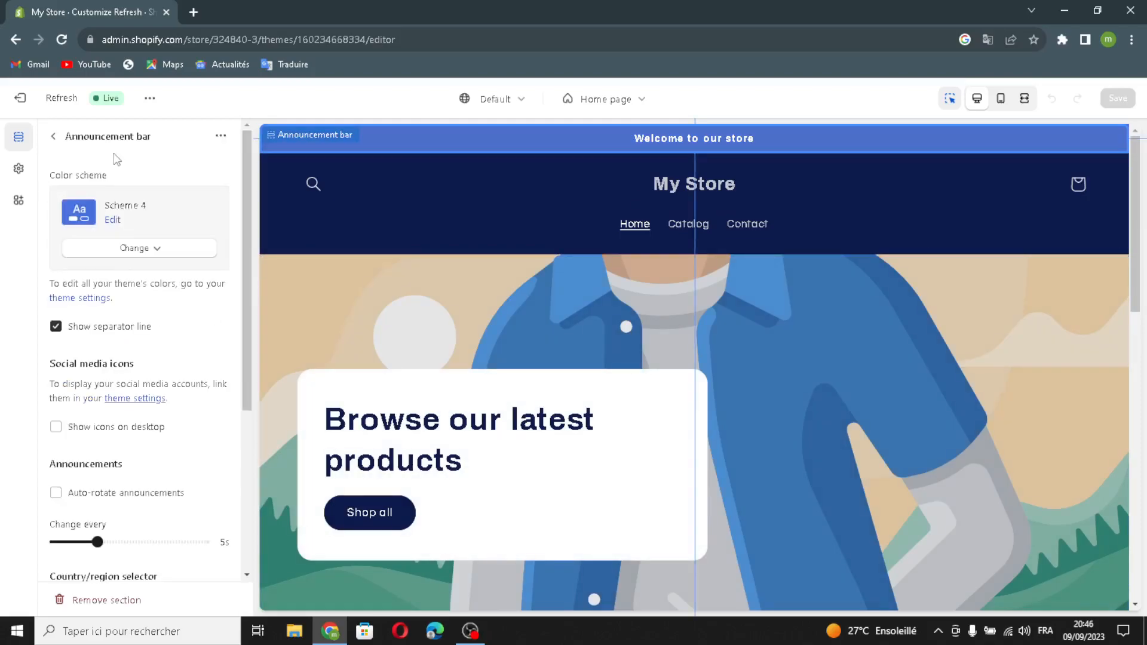
pyautogui.click(125, 254)
pyautogui.click(103, 359)
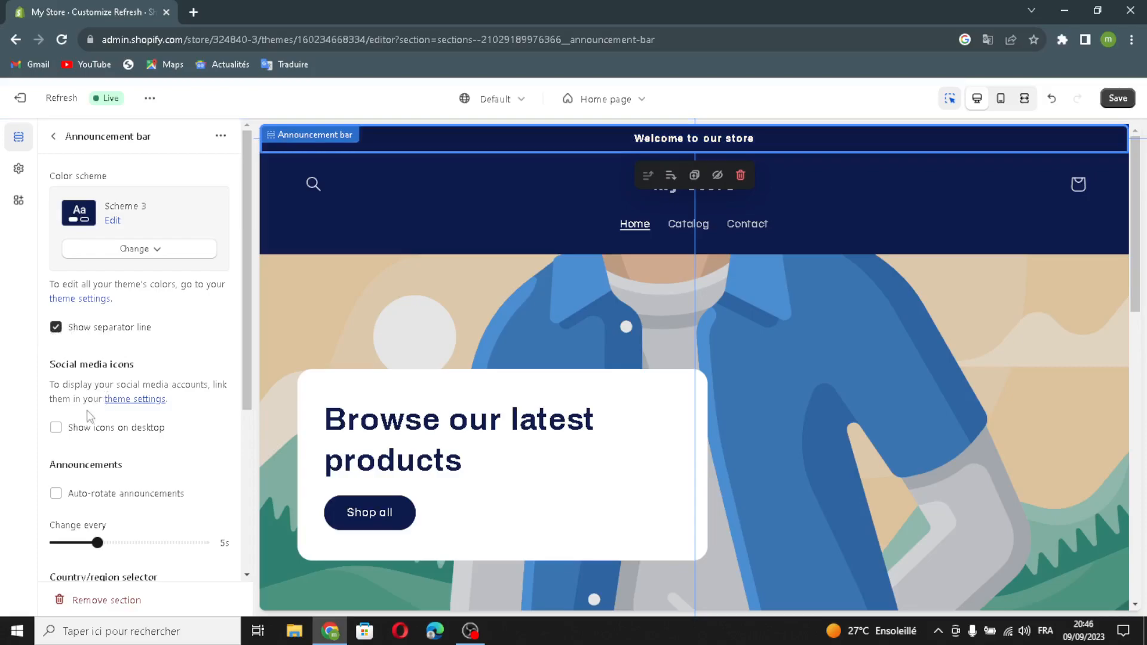
# - Enable desktop social media icons, auto-rotating announcements, the country/region selector and the language selector for the announcement bar
pyautogui.click(60, 430)
pyautogui.click(55, 494)
pyautogui.scroll(-1, 101, 505)
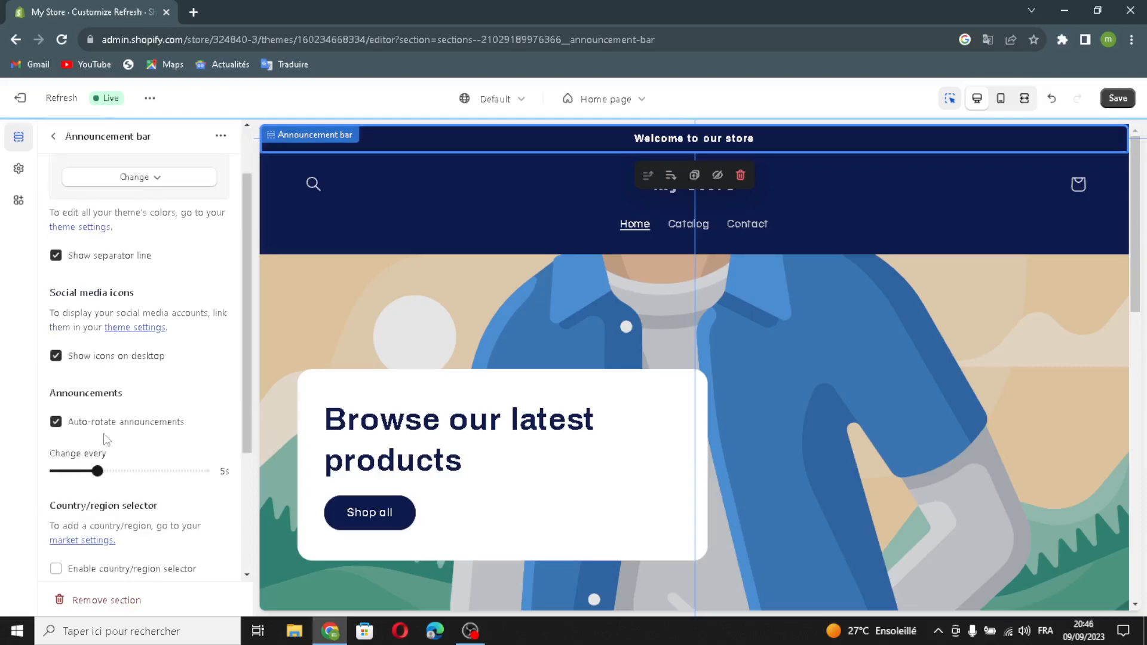
pyautogui.scroll(-1, 89, 516)
pyautogui.click(53, 499)
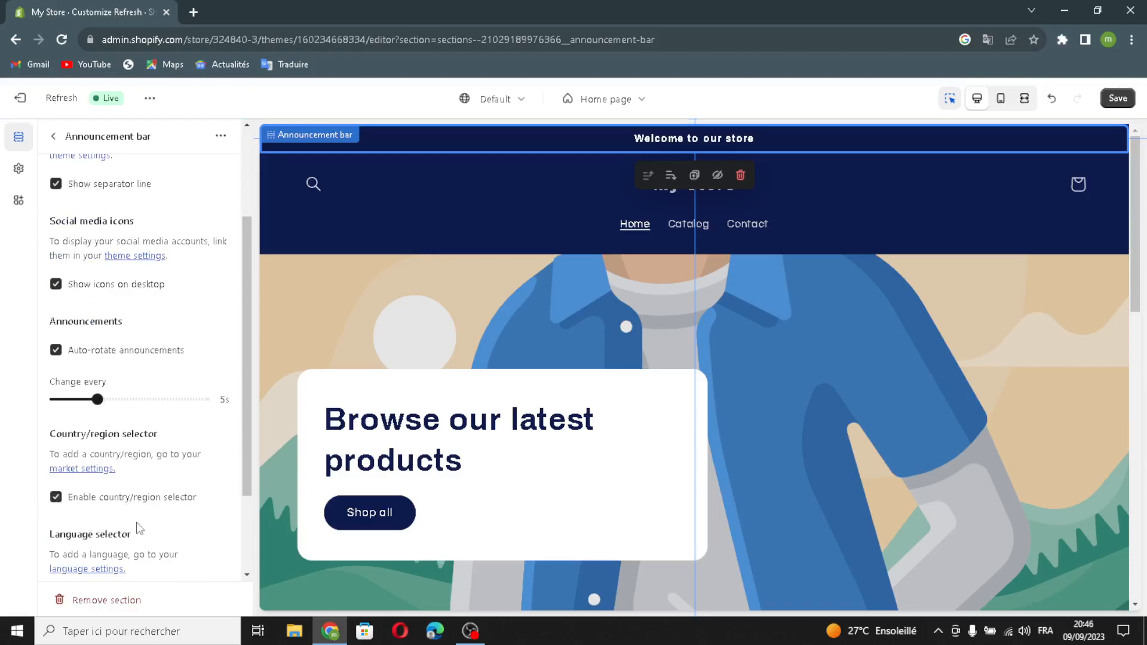
pyautogui.scroll(-2, 148, 515)
pyautogui.click(56, 477)
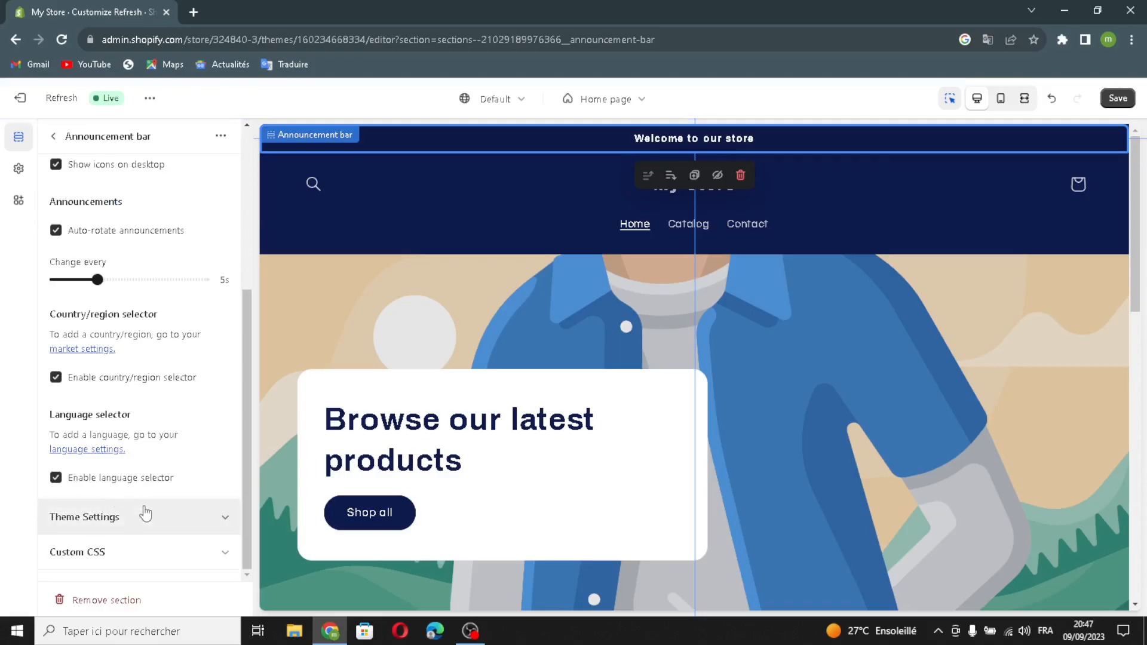
pyautogui.click(53, 136)
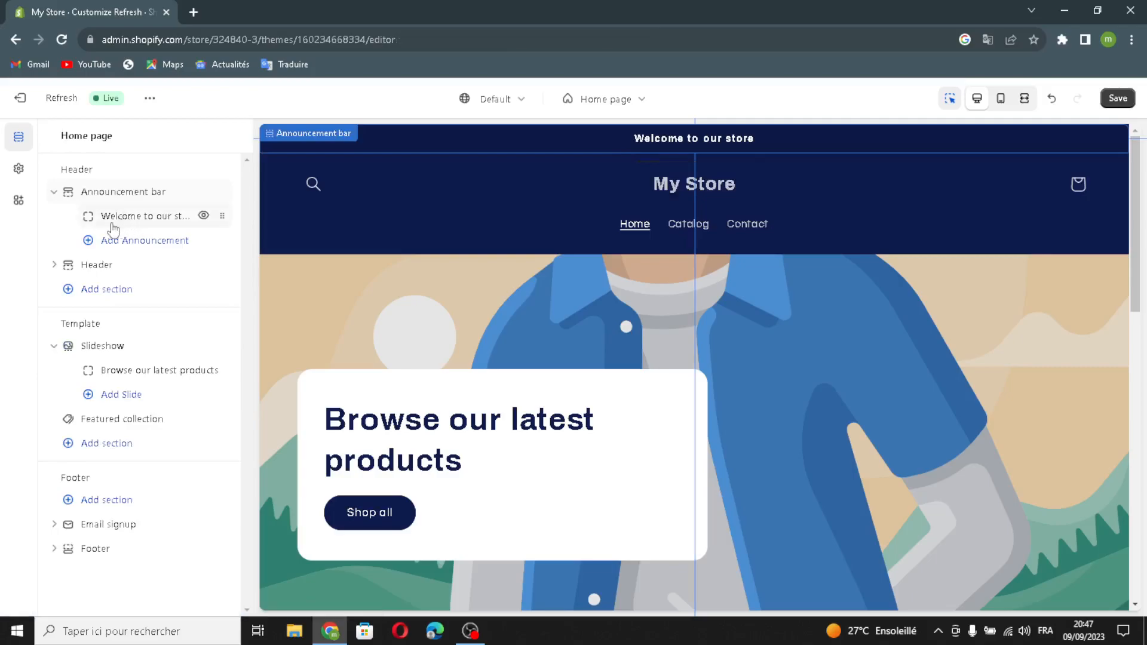
# - Link the "Welcome to our store" announcement to All collections
pyautogui.click(114, 225)
pyautogui.moveTo(172, 195); pyautogui.dragTo(13, 205)
pyautogui.click(226, 198)
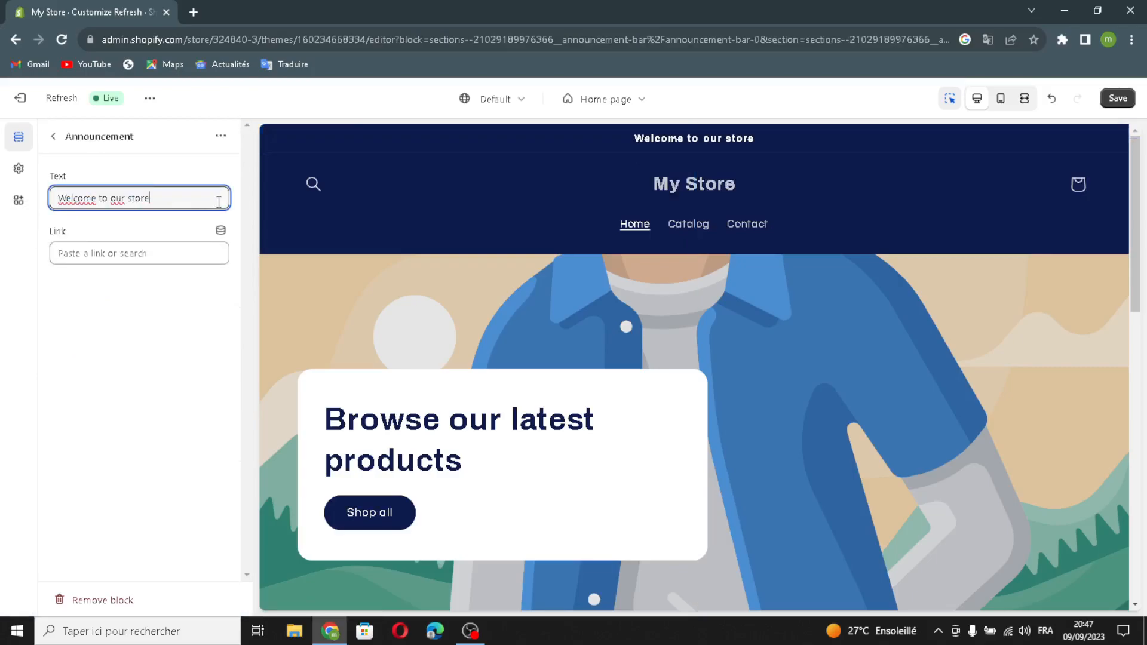
pyautogui.click(145, 261)
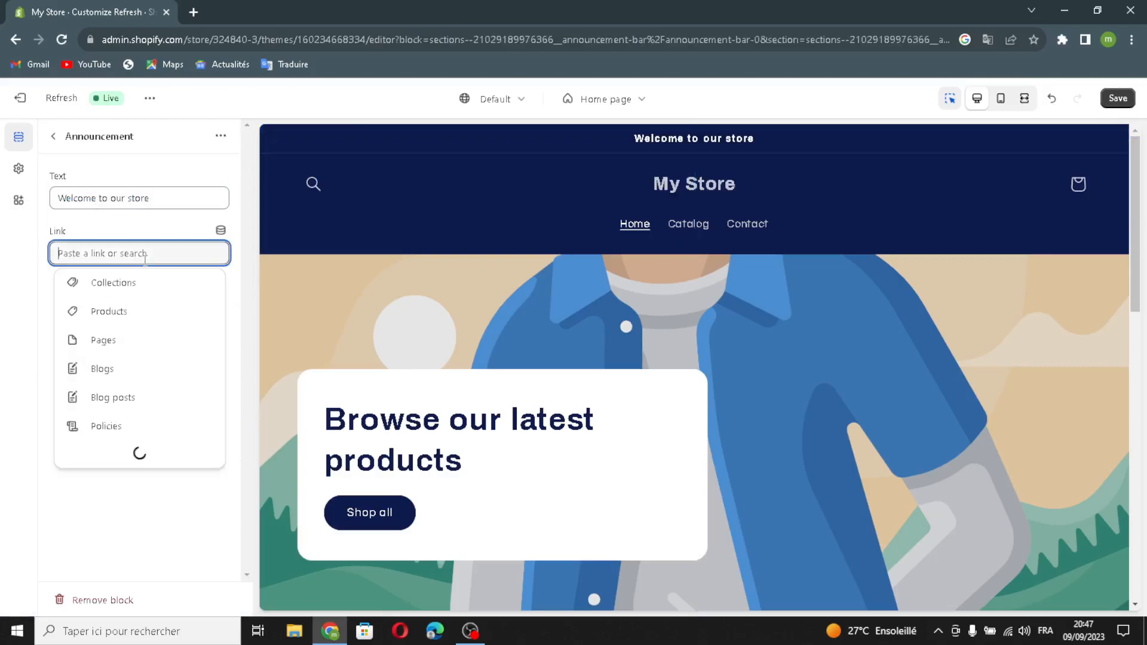
pyautogui.click(122, 284)
pyautogui.click(100, 194)
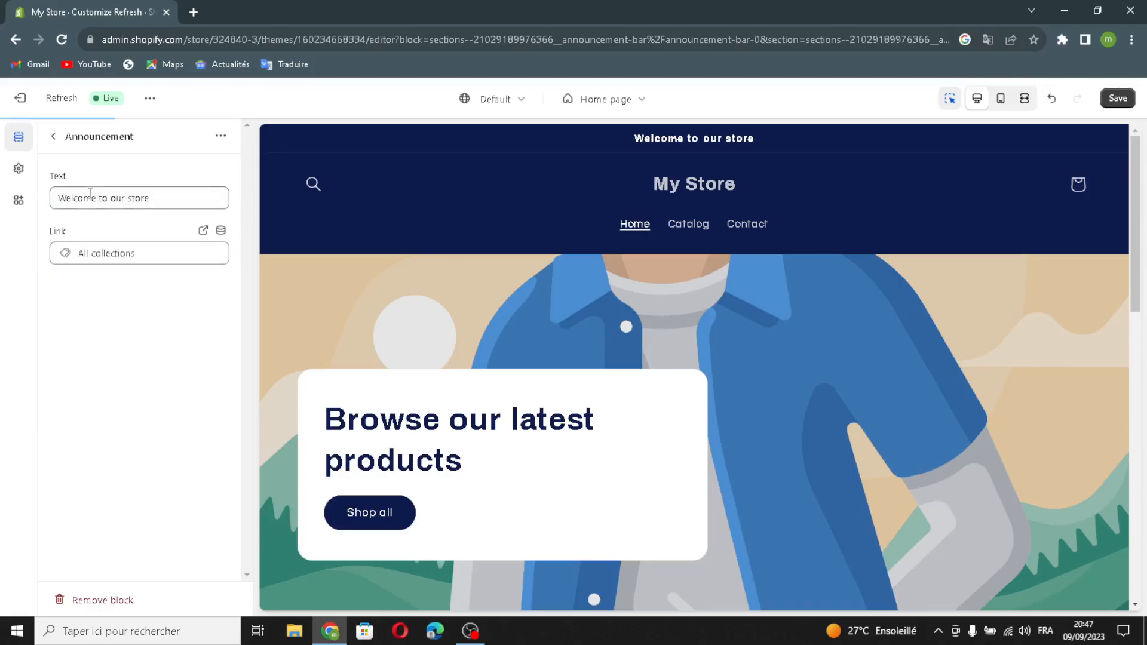
pyautogui.click(54, 137)
# - Open the header section's settings, choose Top center as the desktop logo position, and check the options for changing the menu
pyautogui.click(91, 267)
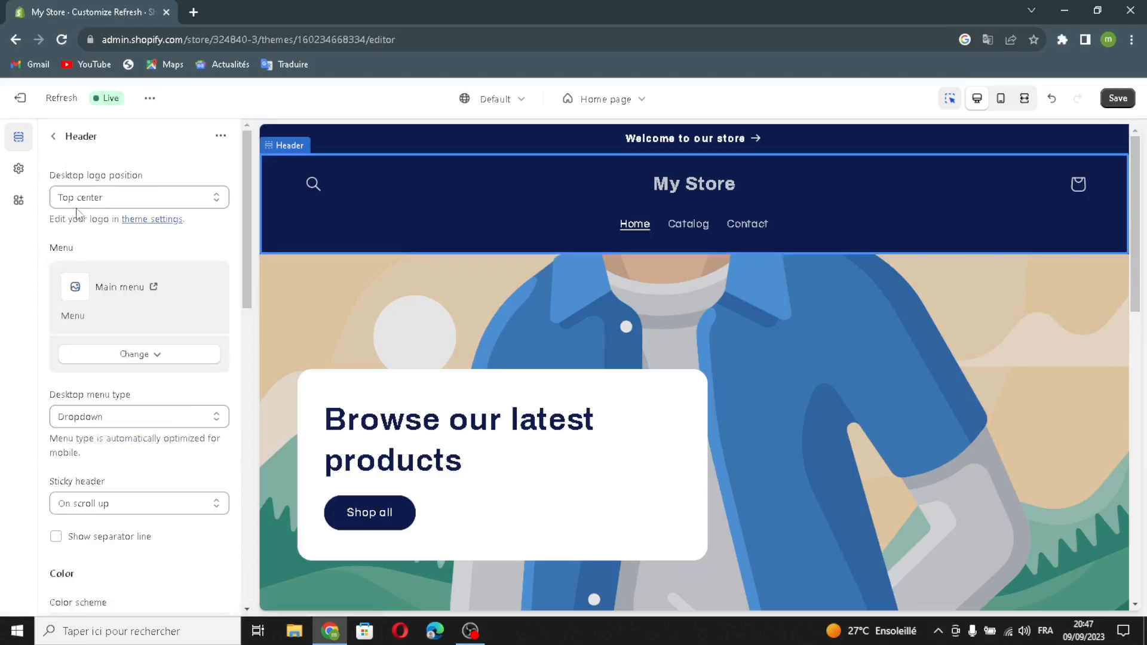
pyautogui.click(53, 136)
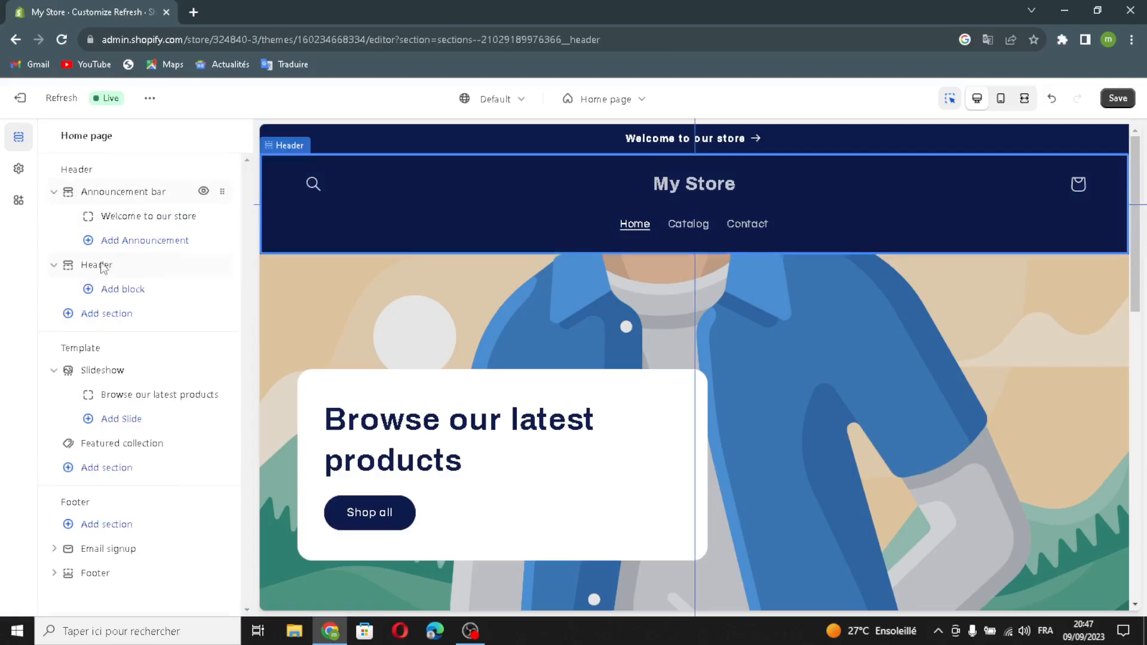
pyautogui.click(102, 267)
pyautogui.click(93, 198)
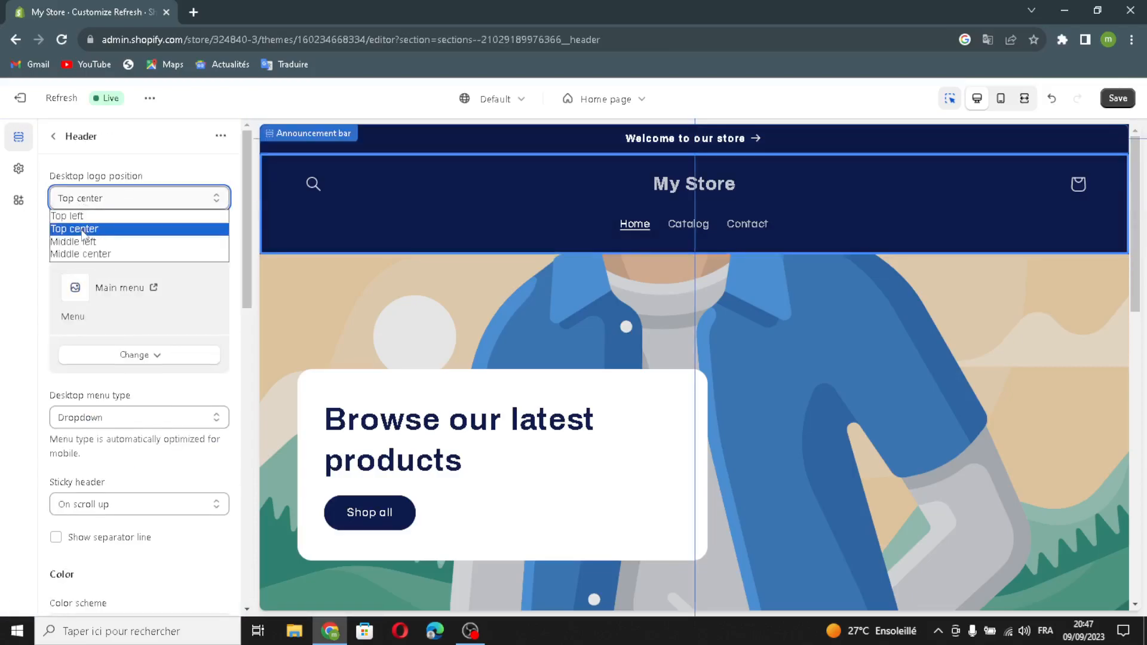
pyautogui.click(84, 230)
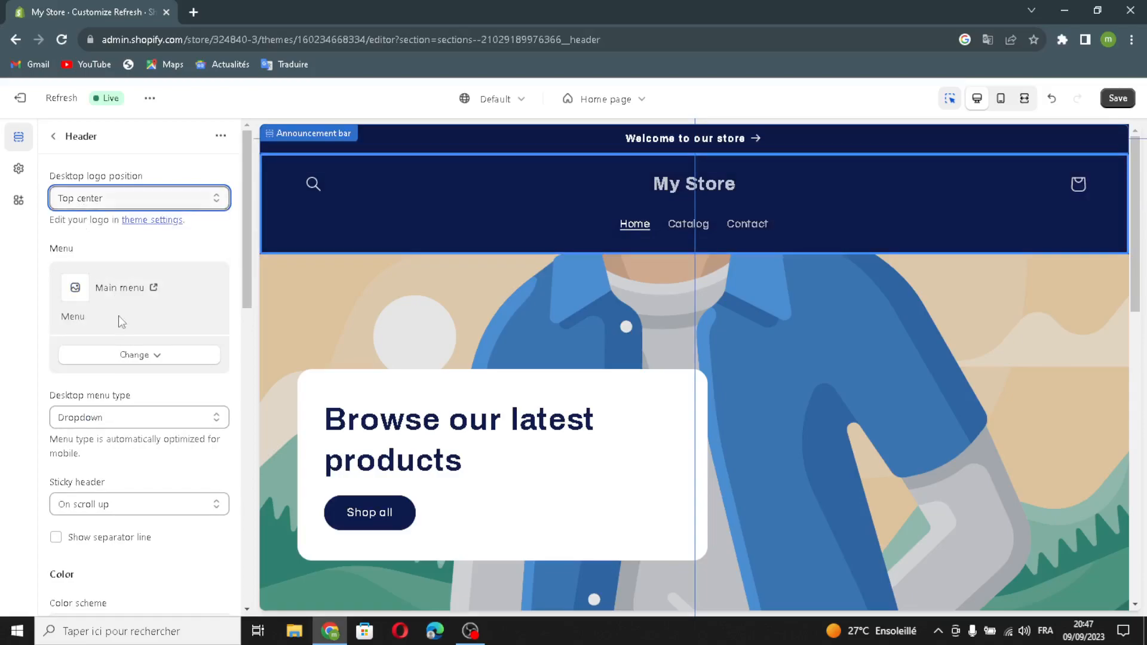
pyautogui.click(117, 355)
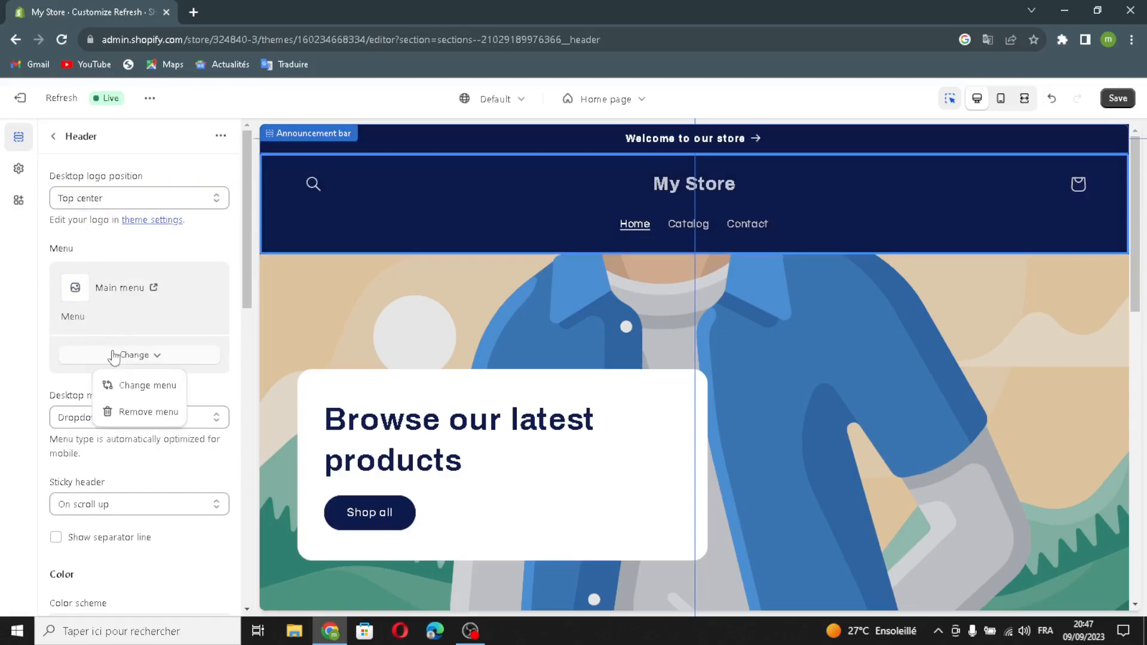
pyautogui.click(52, 394)
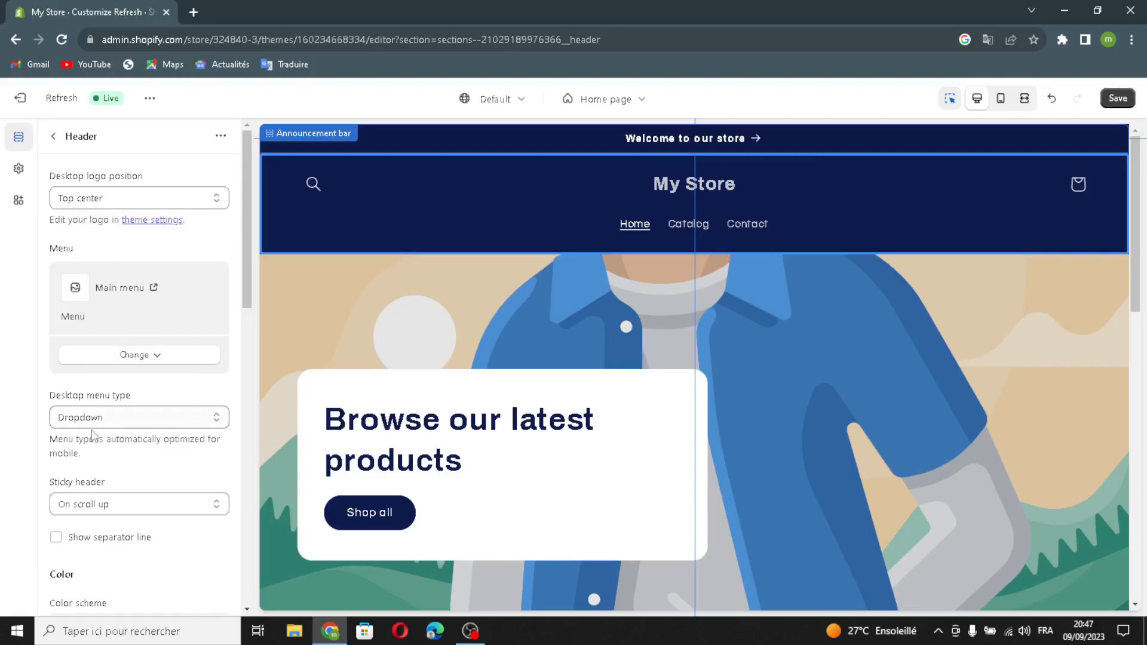
# - Set the header's desktop menu type to Mega menu and show its separator line
pyautogui.click(111, 424)
pyautogui.click(110, 450)
pyautogui.scroll(-1, 149, 460)
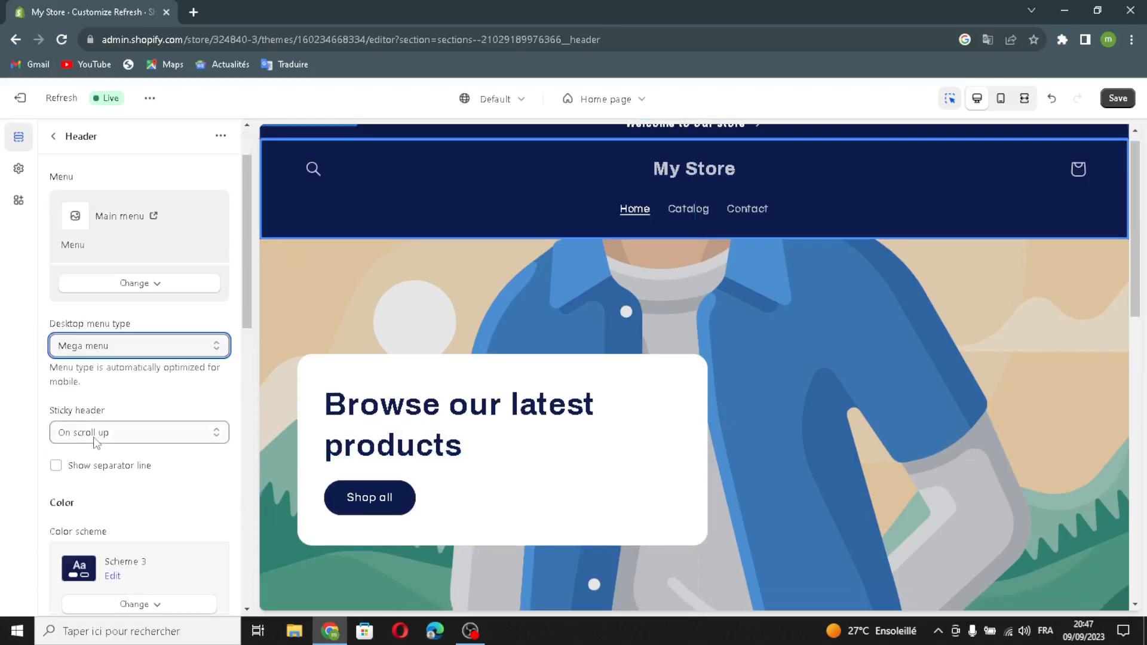
pyautogui.click(56, 466)
# - Check the header's color scheme choices and set the header's bottom margin to 52 px
pyautogui.scroll(-1, 89, 505)
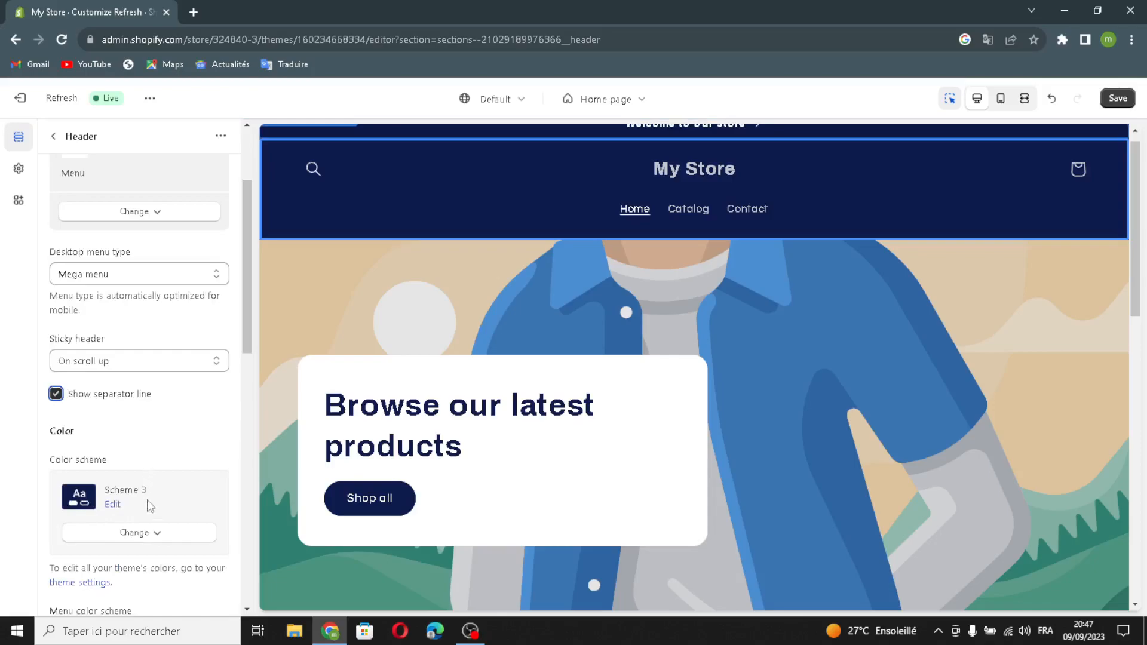
pyautogui.scroll(-1, 110, 545)
pyautogui.click(134, 463)
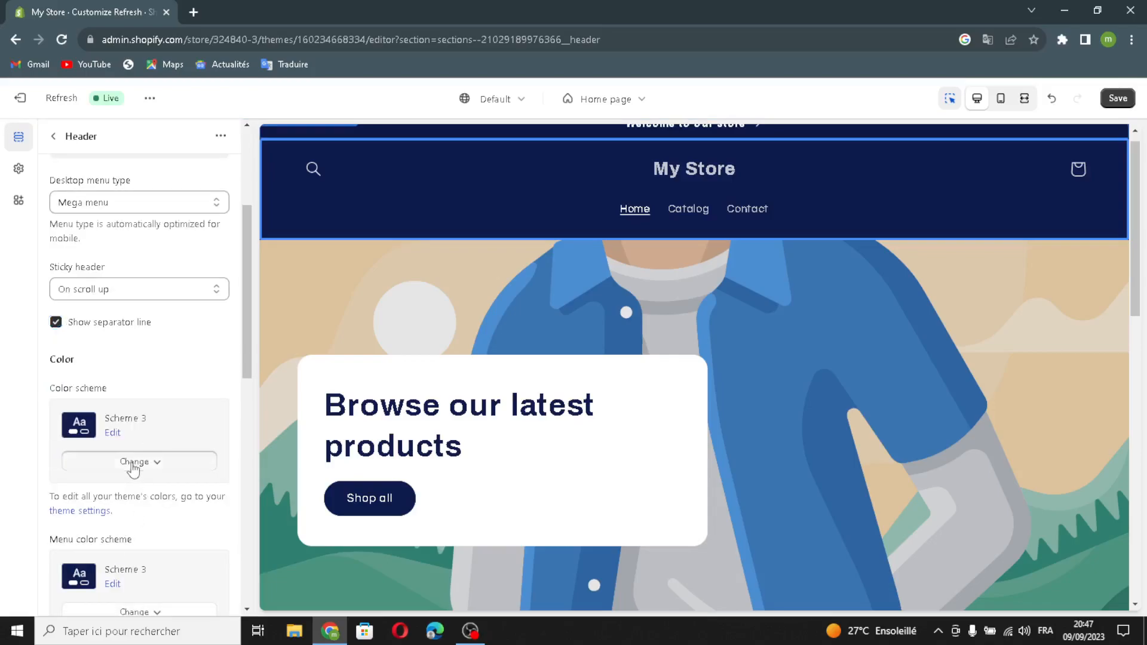
pyautogui.click(134, 463)
pyautogui.scroll(-2, 94, 496)
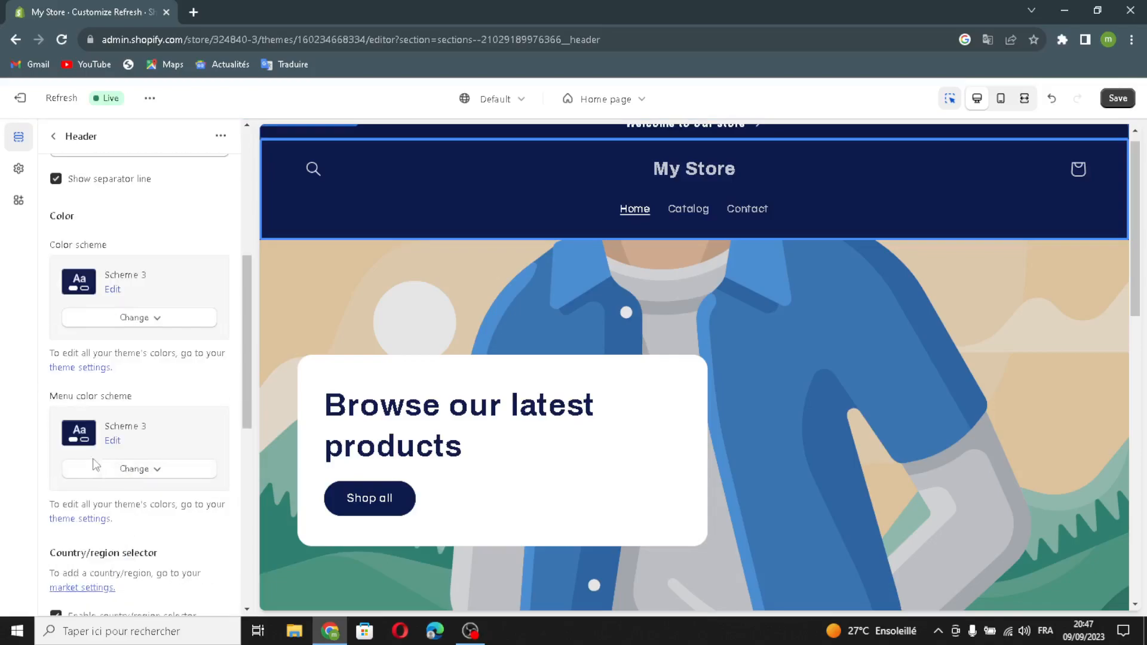
pyautogui.scroll(-4, 143, 496)
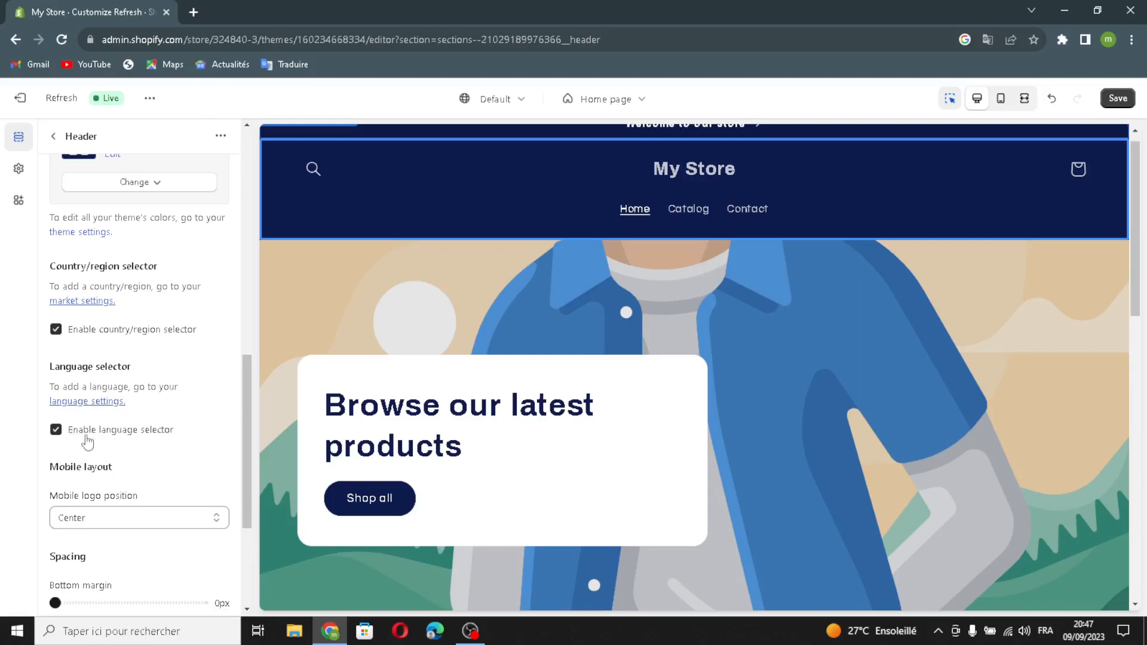
pyautogui.scroll(-1, 97, 438)
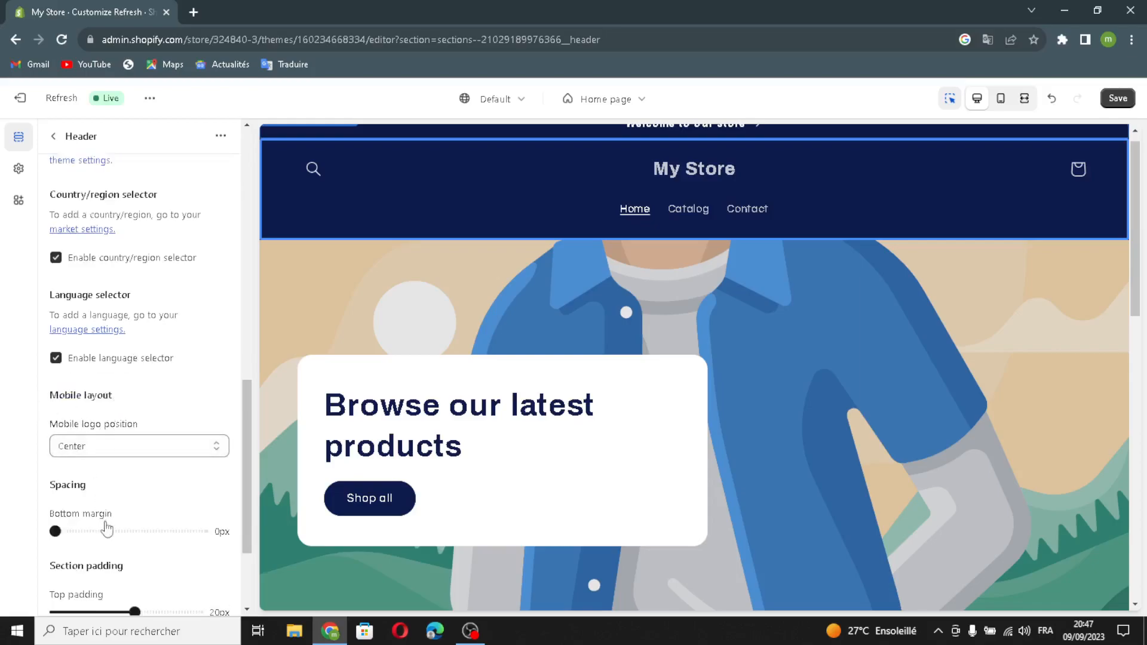
pyautogui.scroll(-1, 107, 528)
pyautogui.moveTo(54, 460); pyautogui.dragTo(131, 466)
pyautogui.scroll(-1, 124, 519)
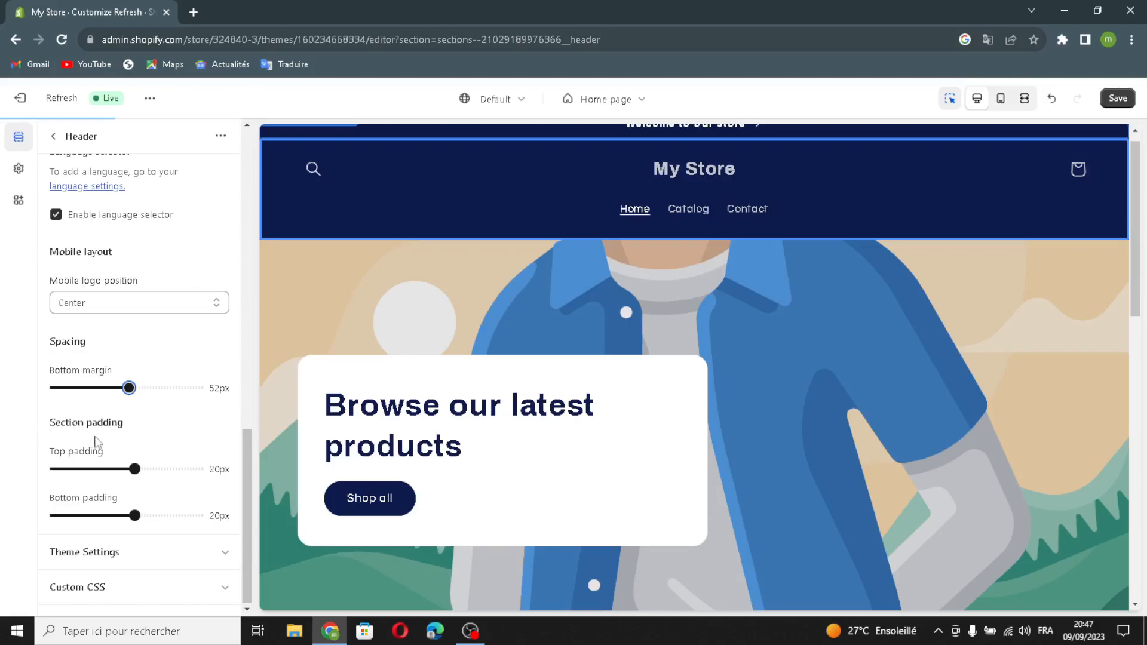
# - Expand the header's theme settings and review the cart type, social media link fields, vertical offset and logo options
pyautogui.click(87, 550)
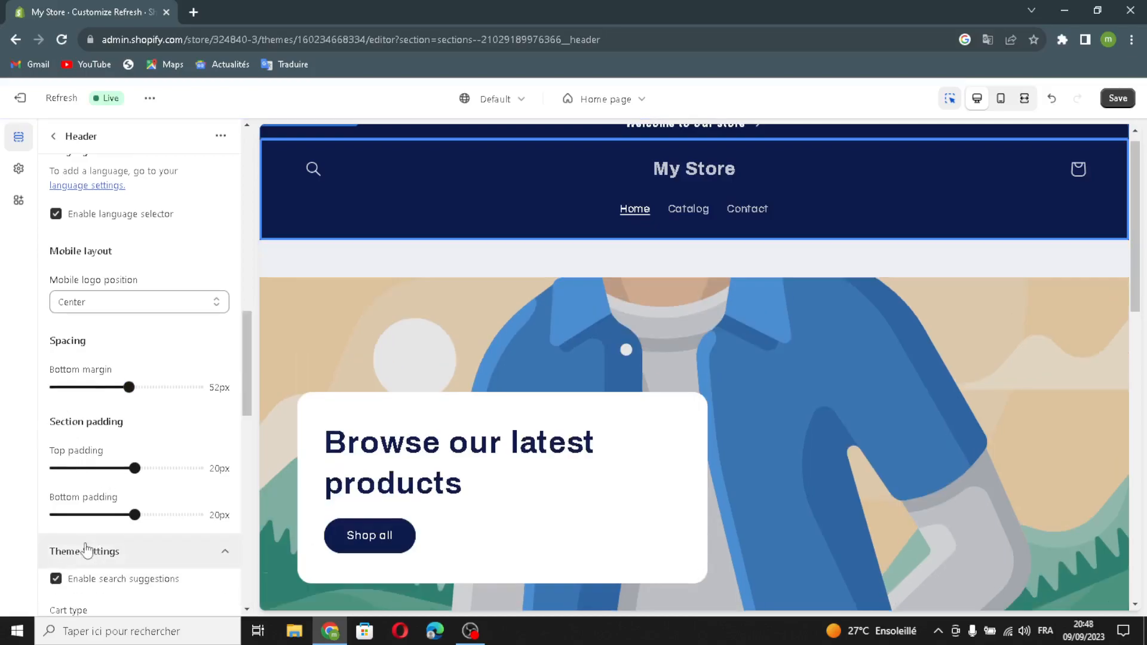
pyautogui.scroll(-3, 108, 526)
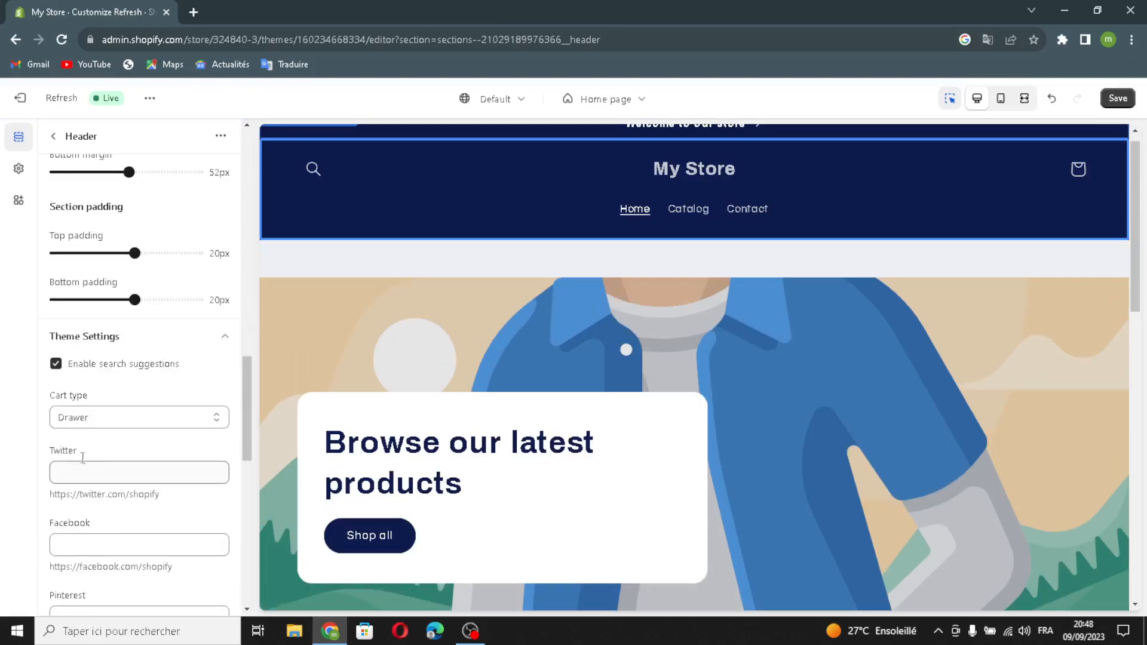
pyautogui.click(80, 468)
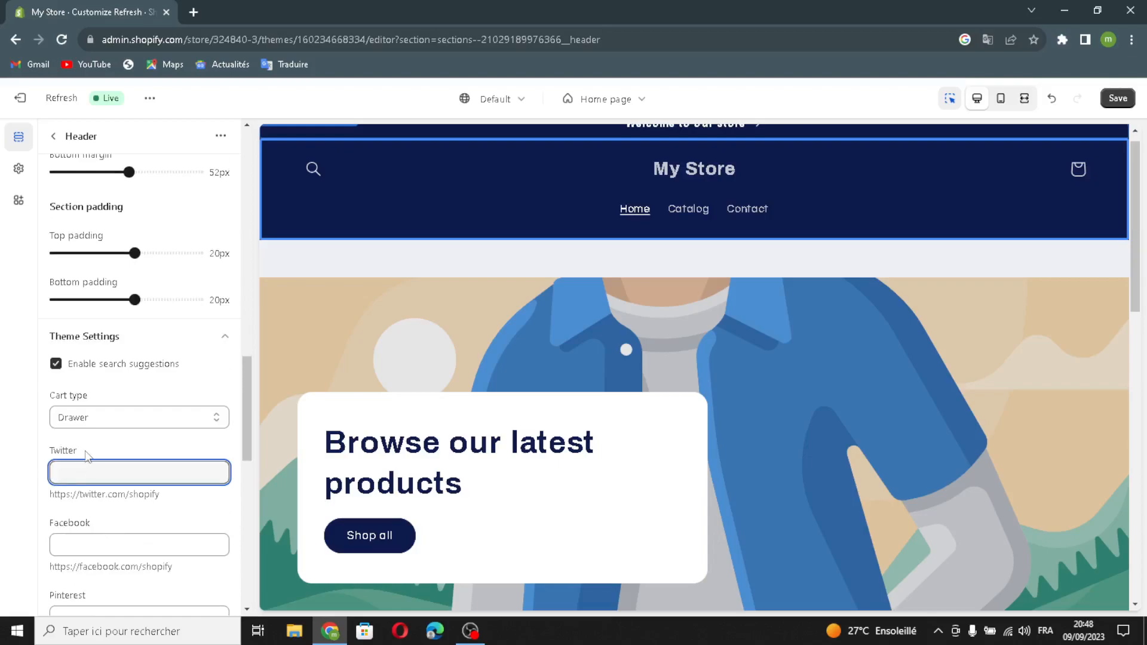
pyautogui.click(90, 542)
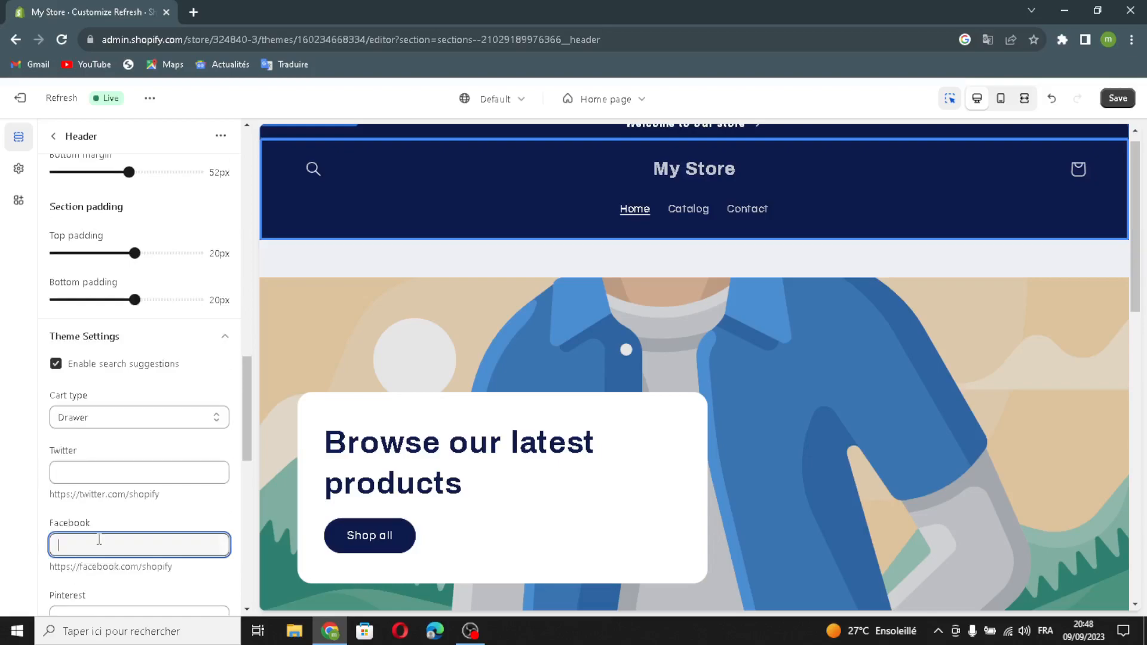
pyautogui.scroll(-2, 87, 586)
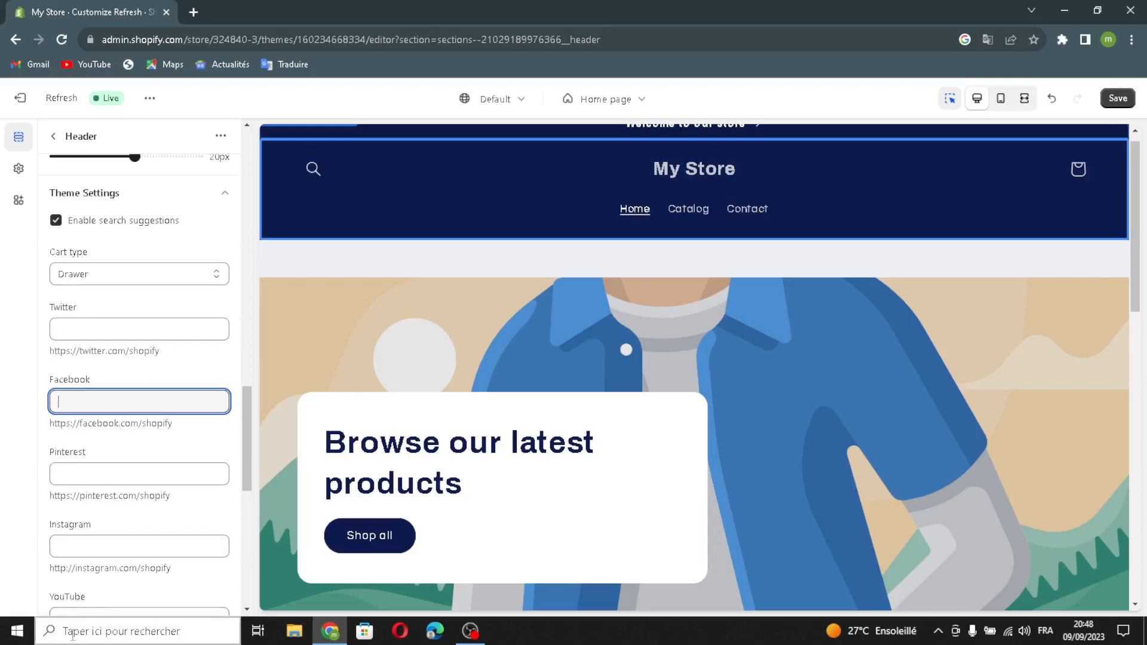
pyautogui.click(187, 377)
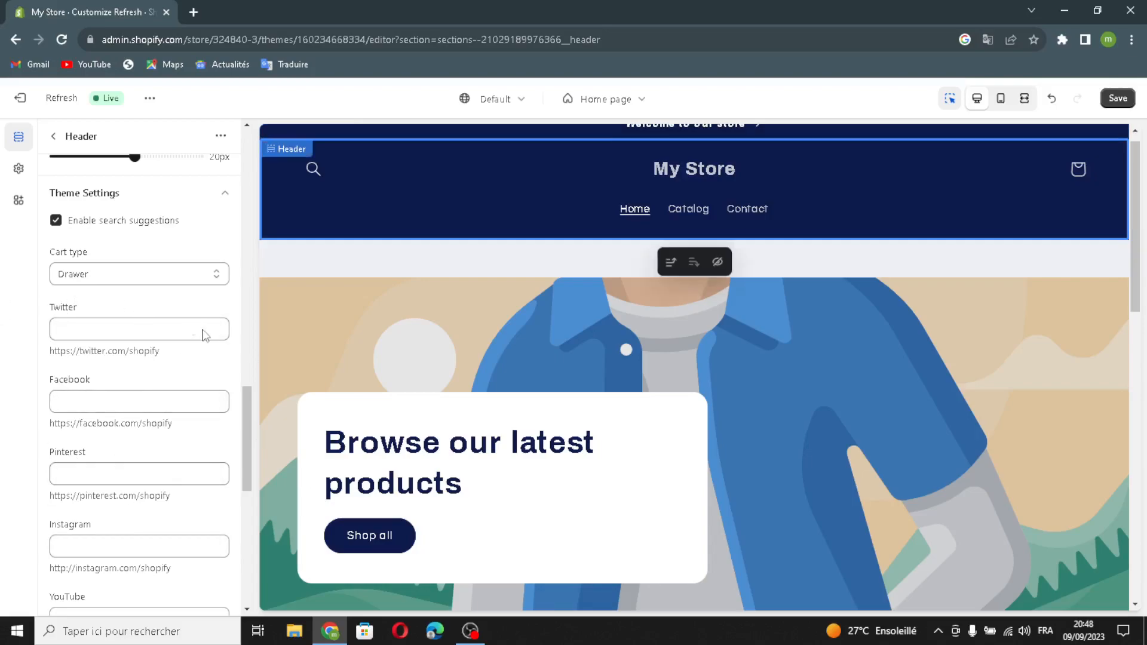
pyautogui.scroll(-2, 143, 466)
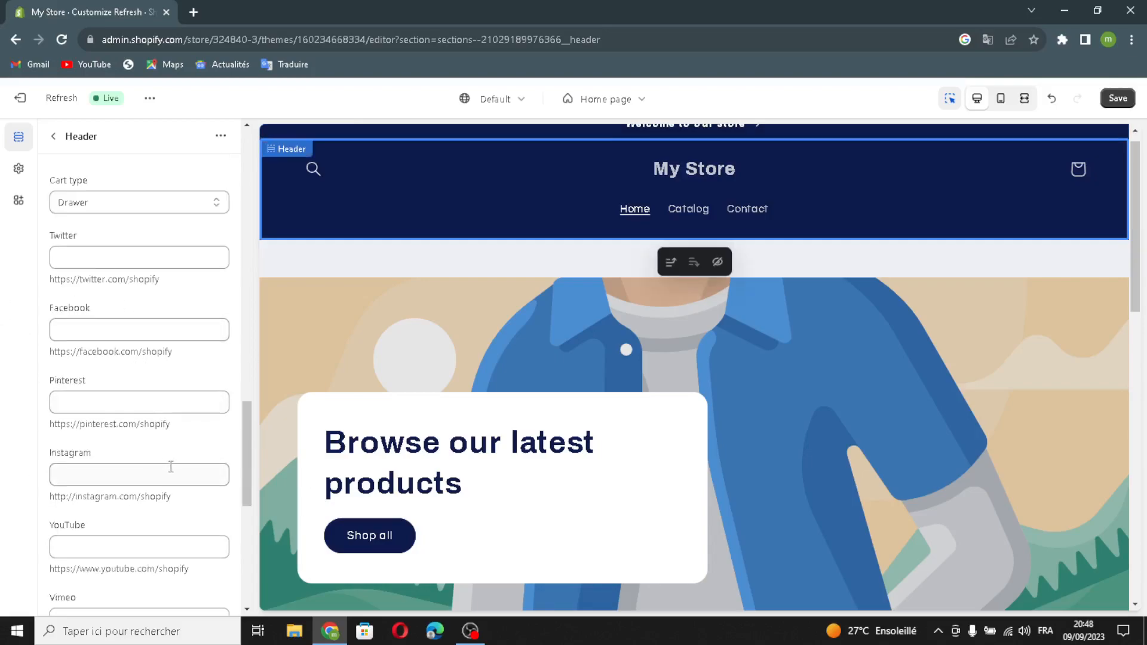
pyautogui.scroll(-5, 165, 469)
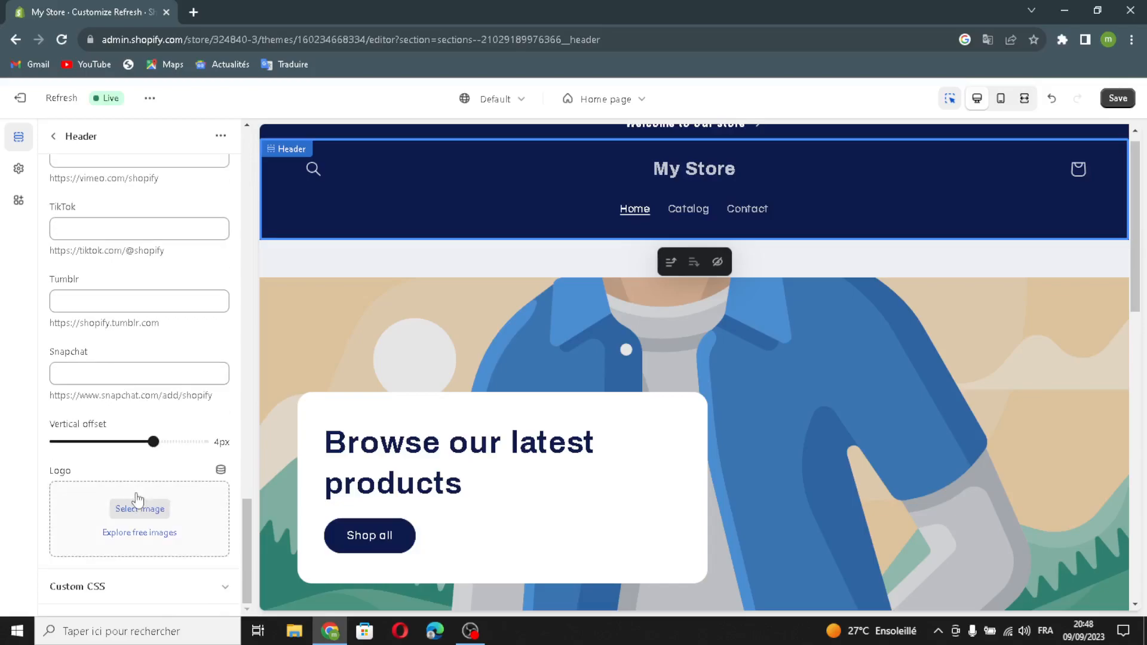
# - Open the logo image selection, and search Google in a new browser tab for "handmade and artisanal logo ideas"
pyautogui.click(128, 510)
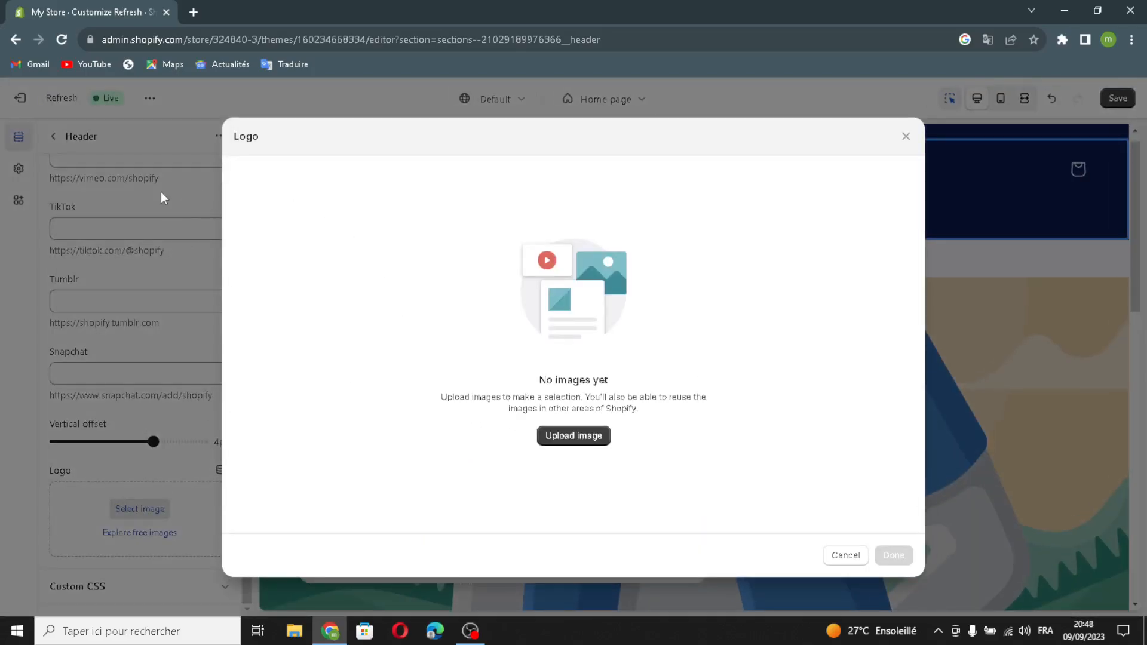
pyautogui.click(193, 12)
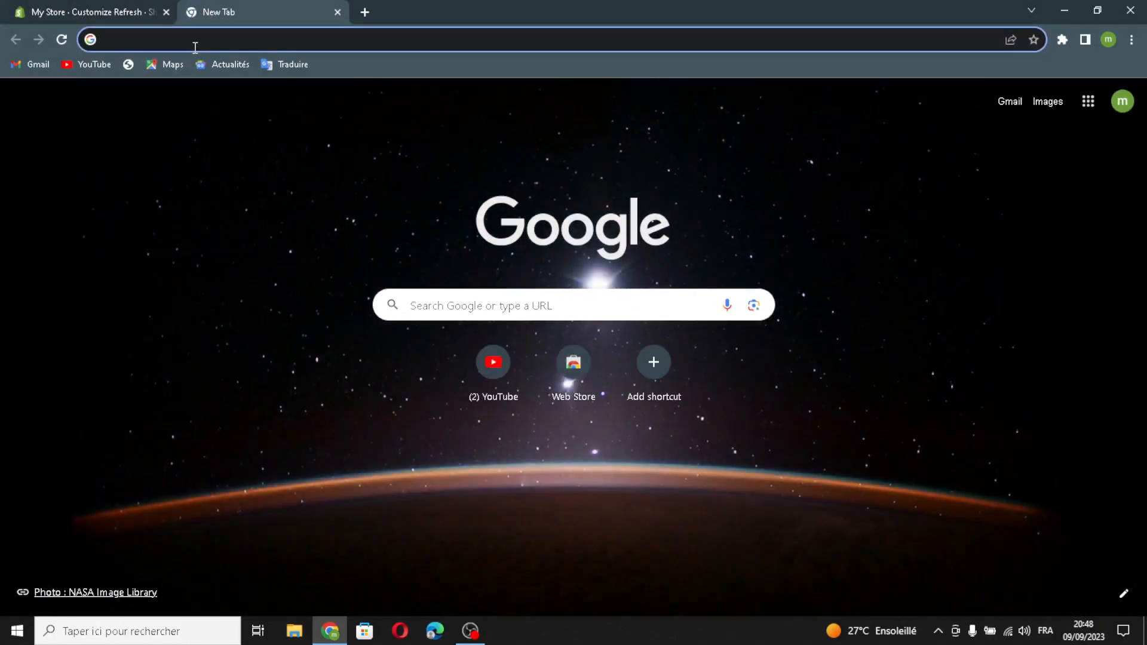
pyautogui.write('handmade and artt')
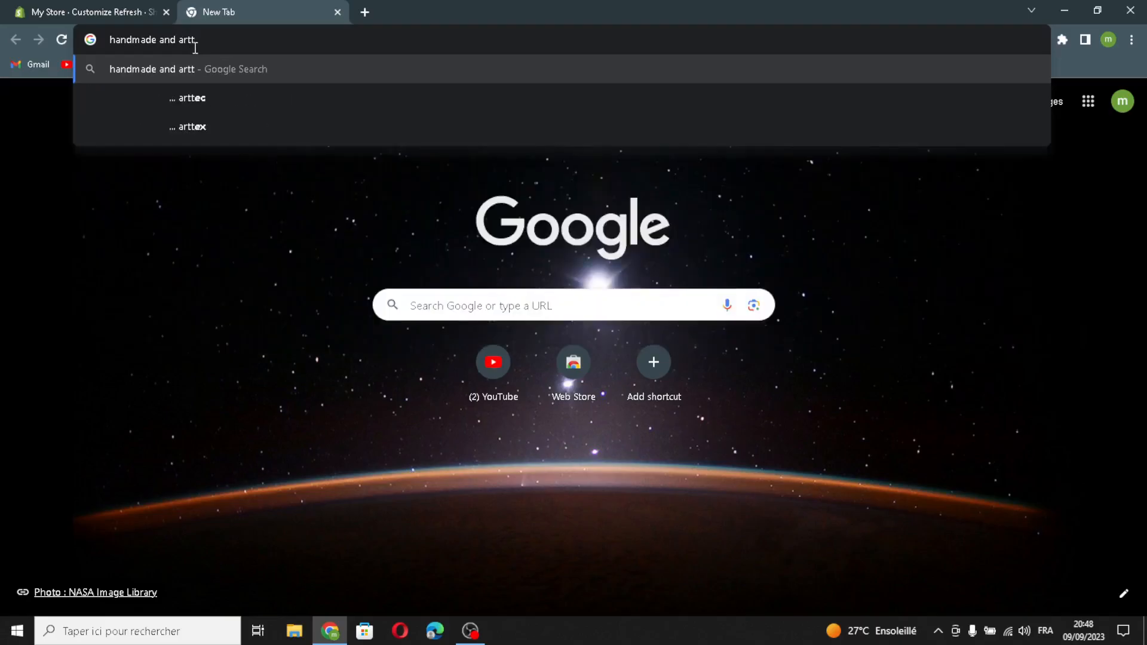
pyautogui.press('BackSpace')
pyautogui.write('isana')
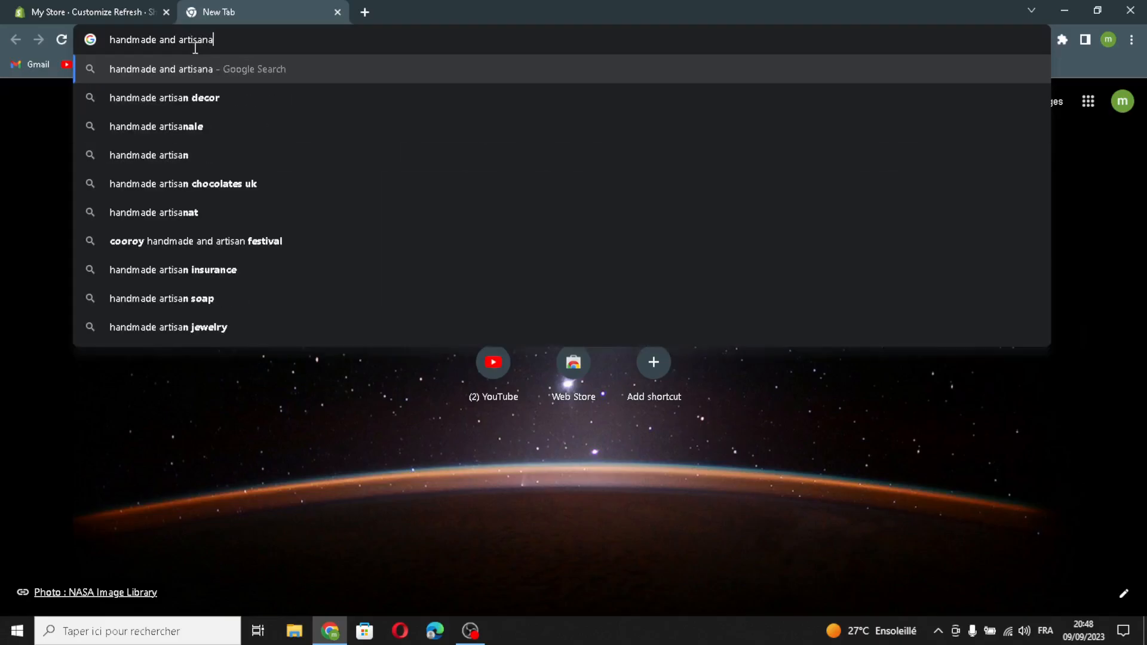
pyautogui.write('l l')
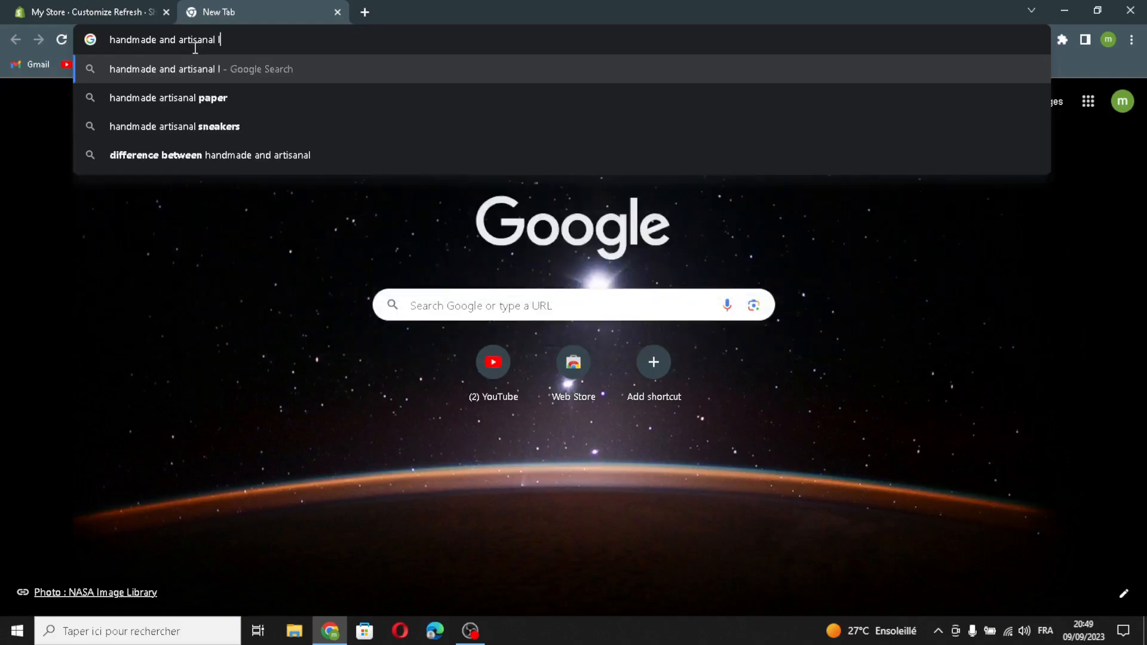
pyautogui.write('ogo ide')
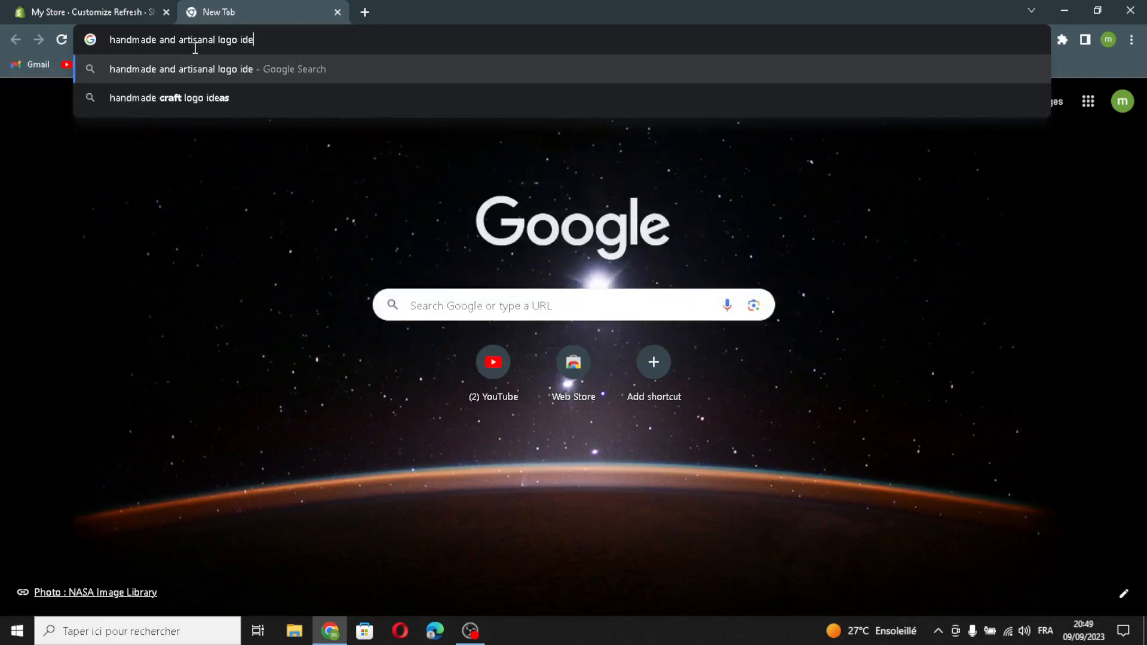
pyautogui.write('as')
pyautogui.press('Return')
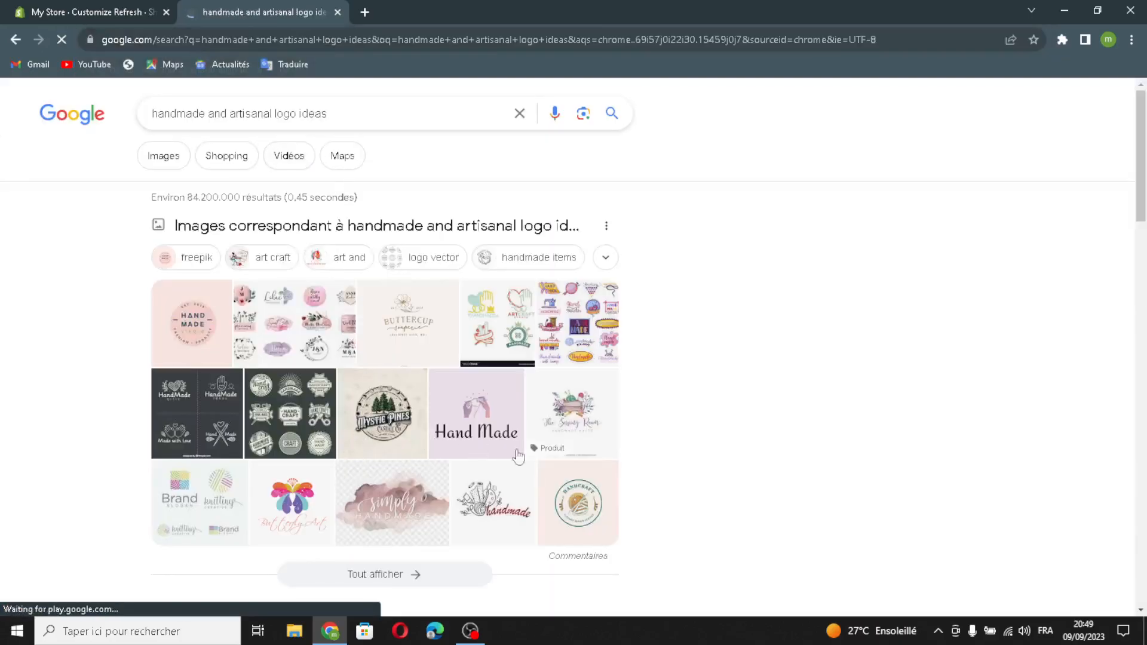
# - Upload the "Hand Made" logo image from the Google results to the Shopify logo selection and apply it
pyautogui.moveTo(512, 432); pyautogui.dragTo(389, 287)
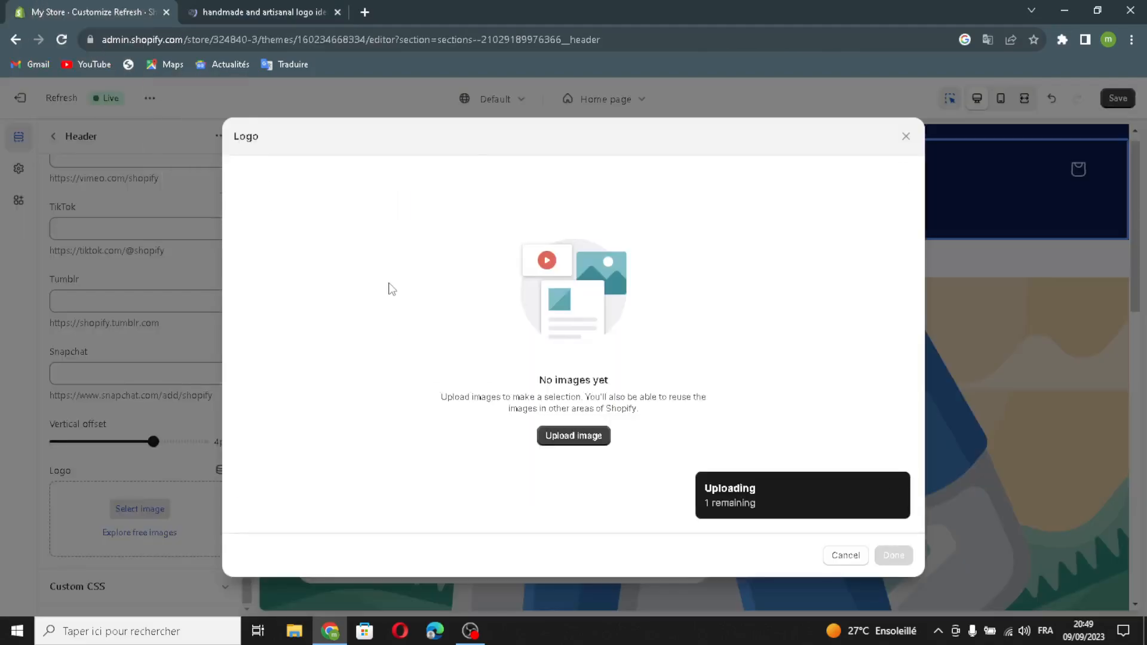
pyautogui.click(894, 556)
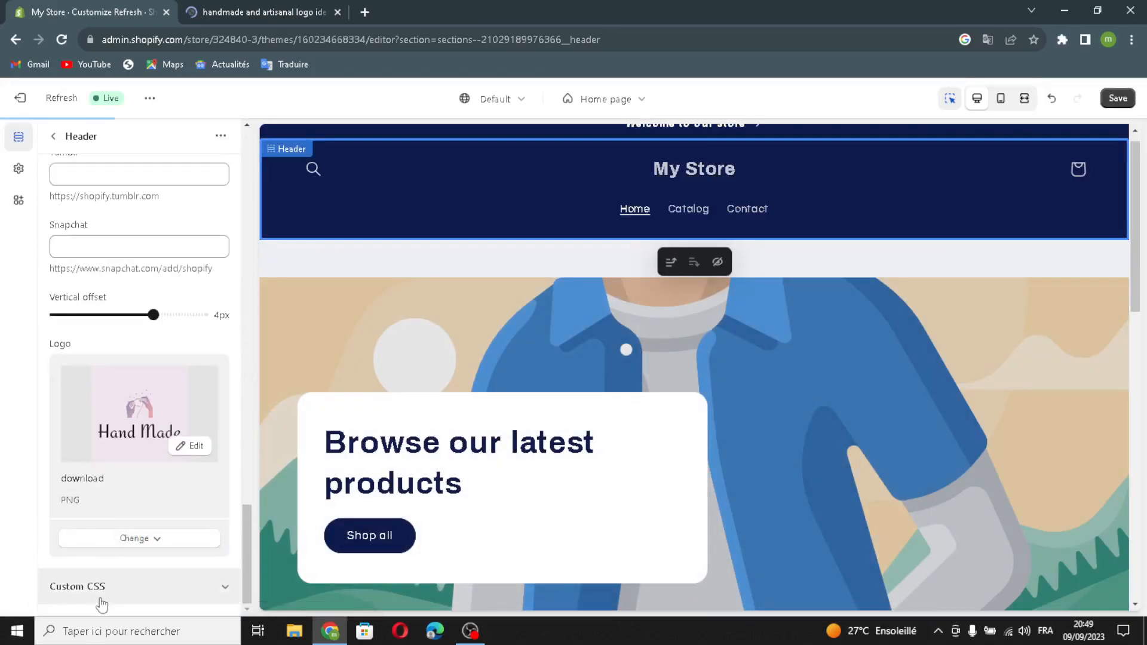
# - Open the slideshow section's settings, and set its layout to Grid and its slide height to Medium
pyautogui.click(53, 139)
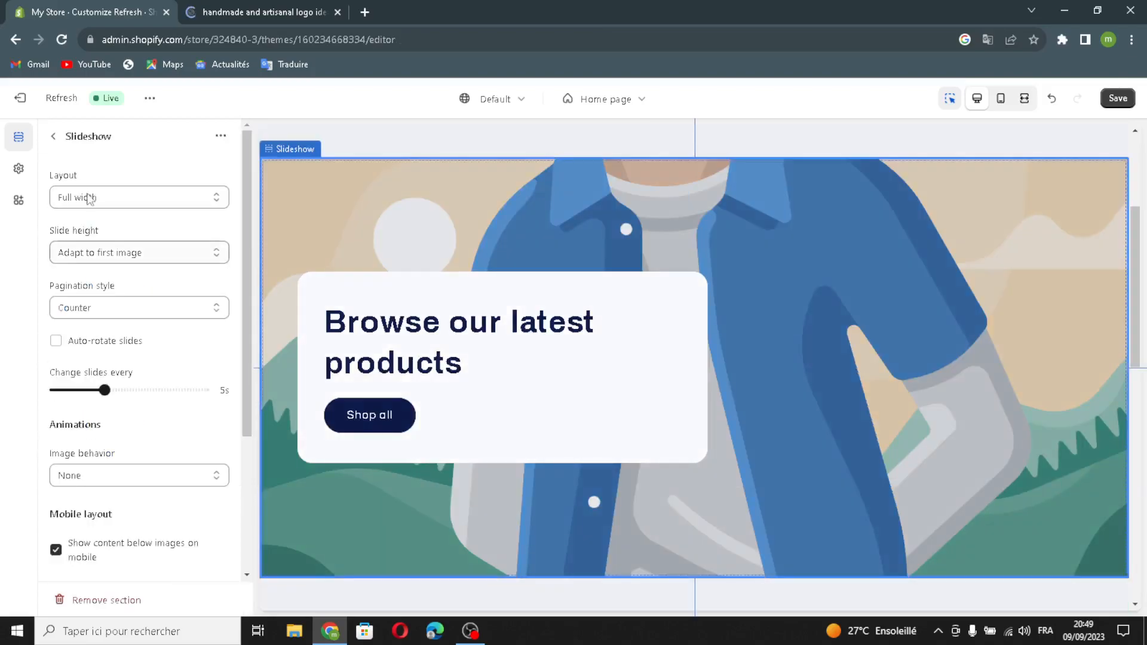
pyautogui.click(84, 197)
pyautogui.click(75, 230)
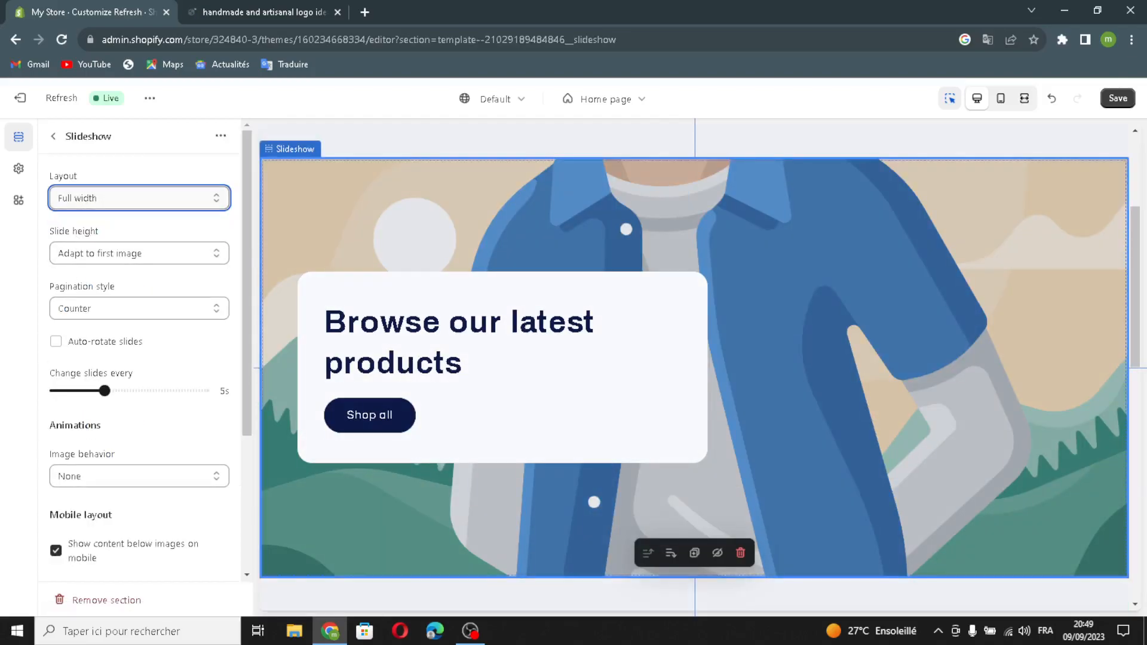
pyautogui.click(100, 256)
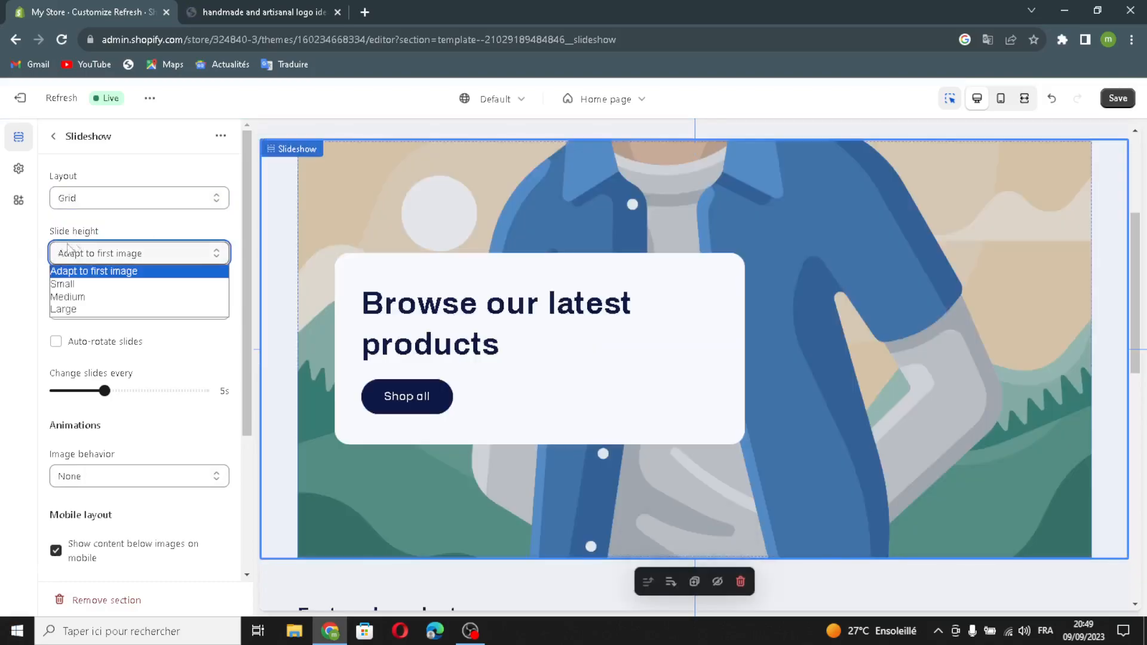
pyautogui.click(90, 297)
# - Enable auto-rotating slides with the Counter pagination style for the slideshow, and close the logo search tab
pyautogui.click(84, 310)
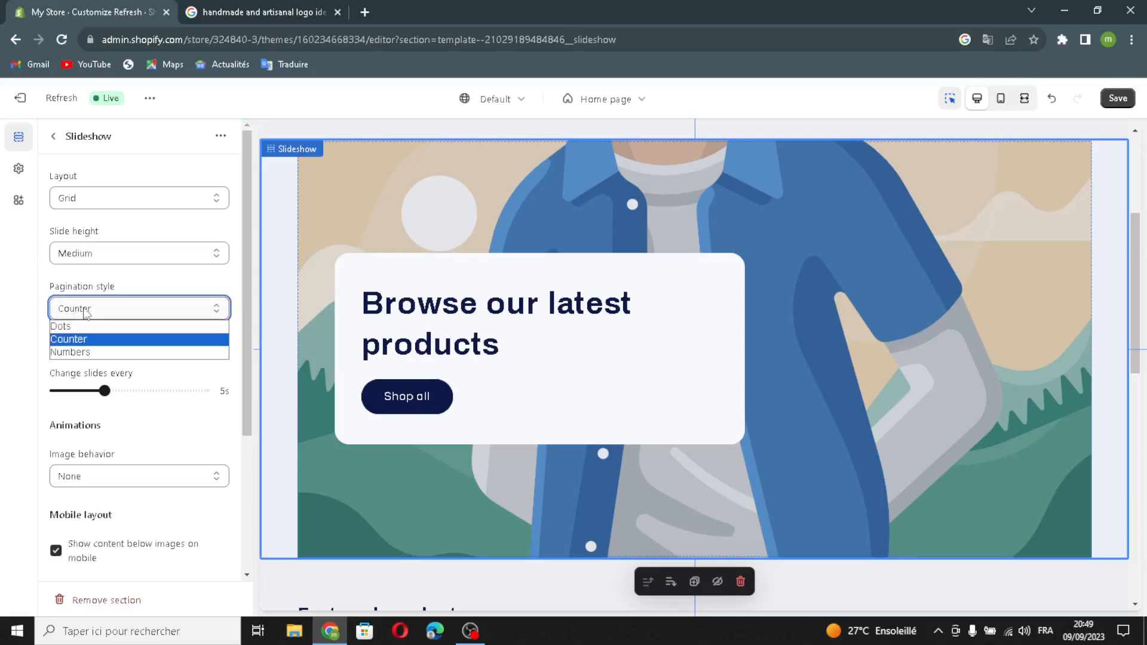
pyautogui.click(75, 307)
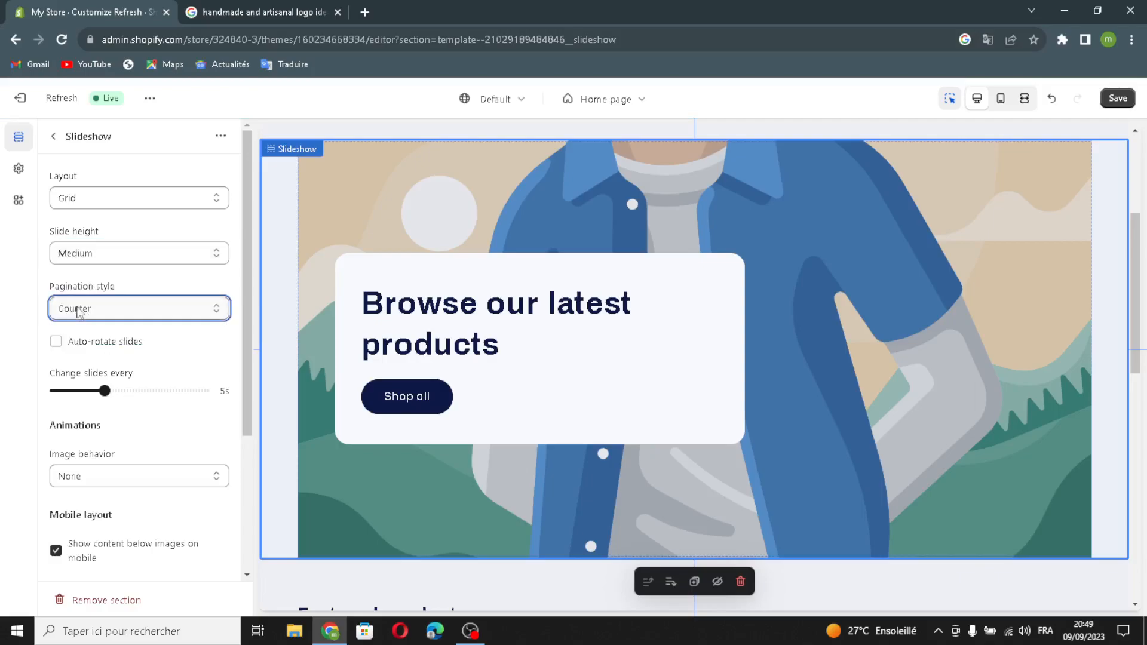
pyautogui.click(57, 341)
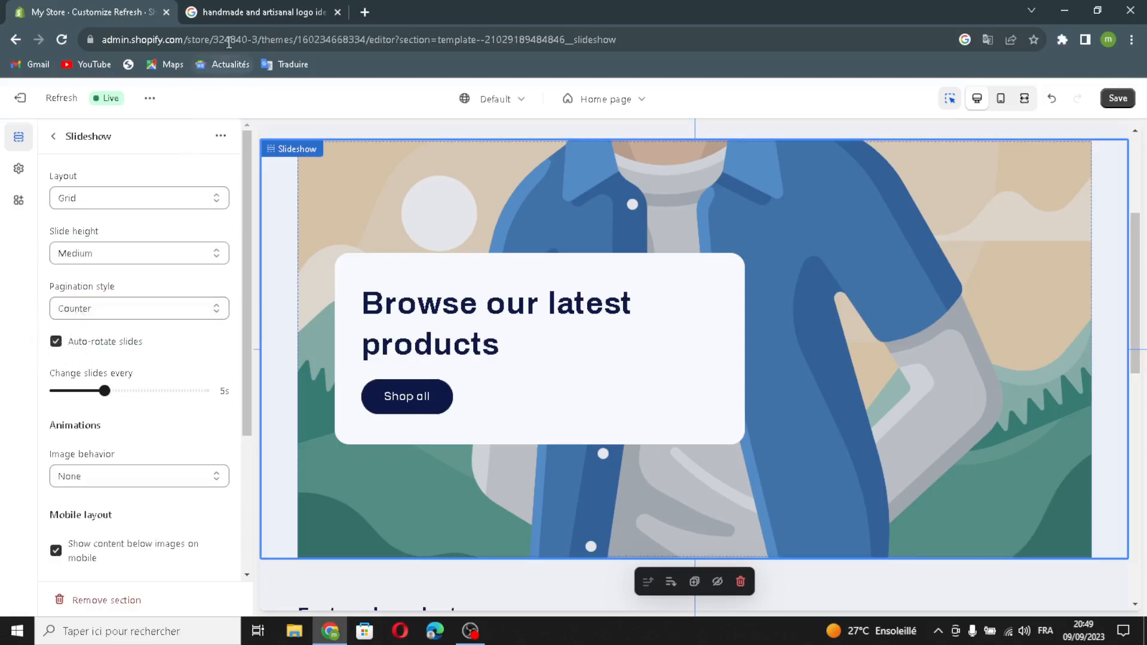
pyautogui.click(339, 12)
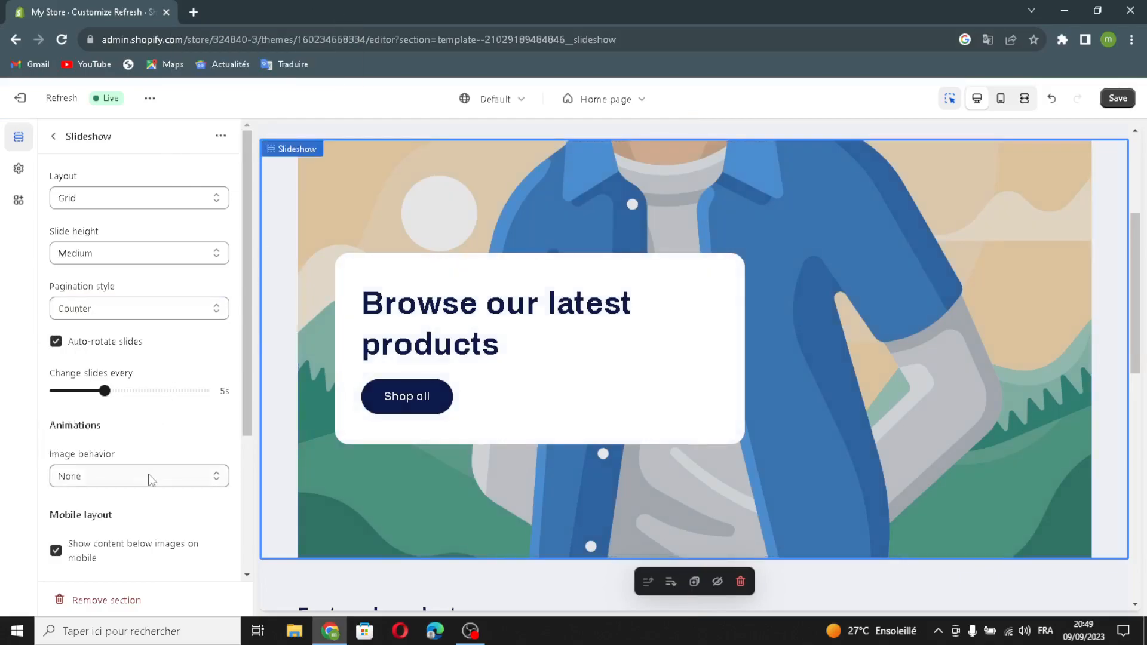
pyautogui.scroll(-2, 123, 388)
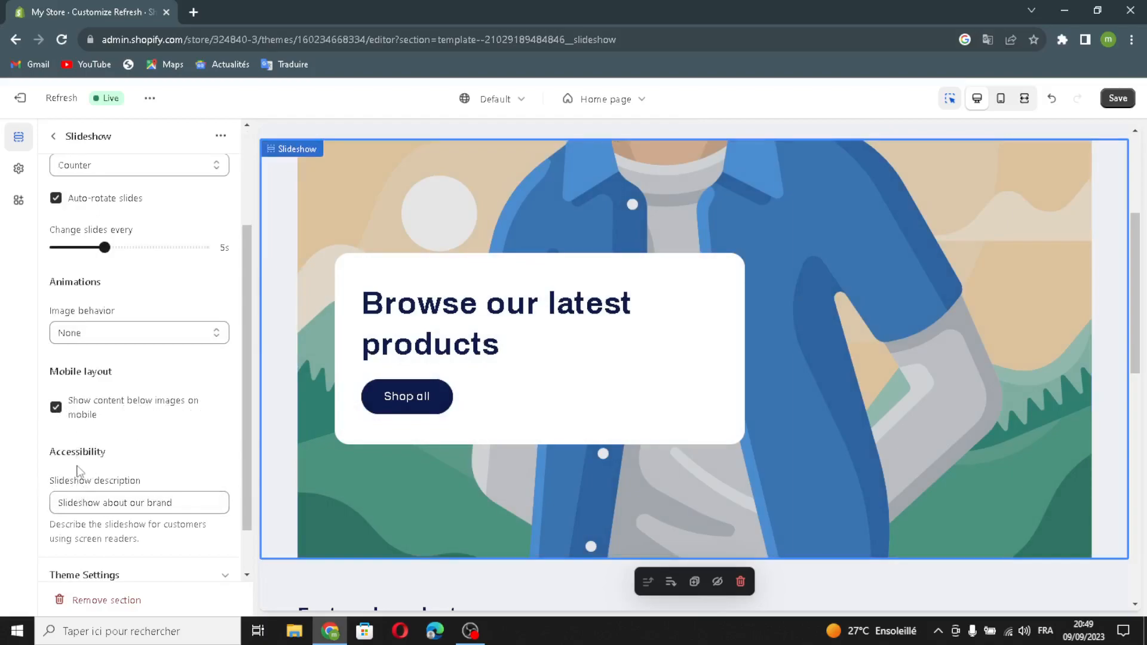
pyautogui.scroll(-1, 78, 472)
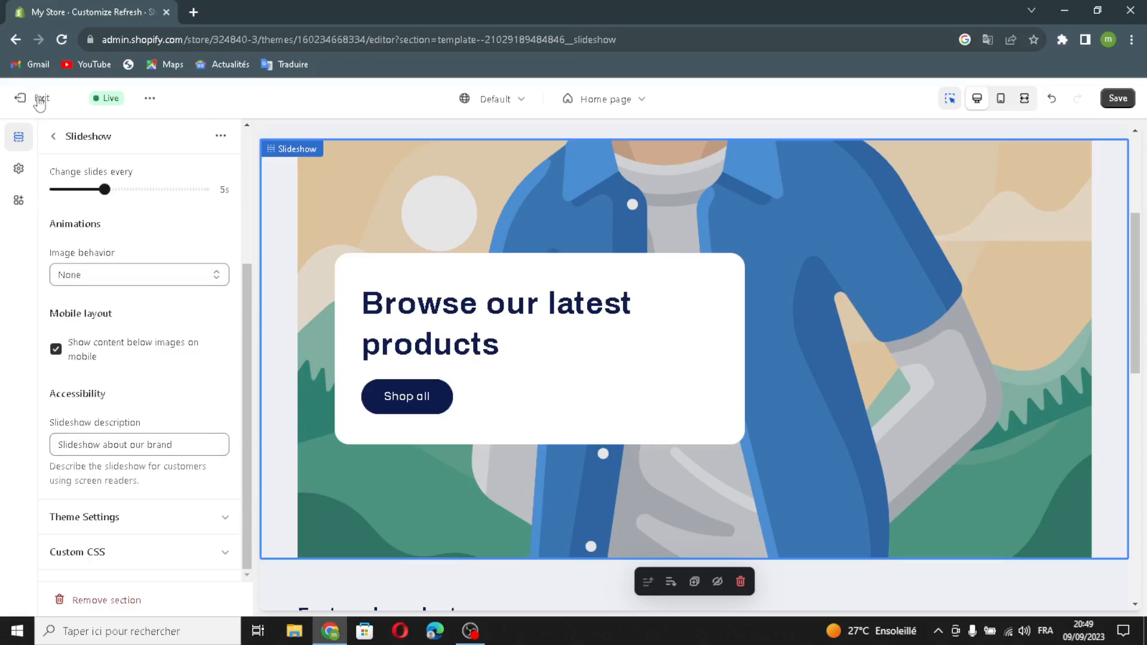
# - Open the image selection of the "Browse our latest products" slide, and search Google Images in a new browser tab for "handmade and artisanal"
pyautogui.click(53, 137)
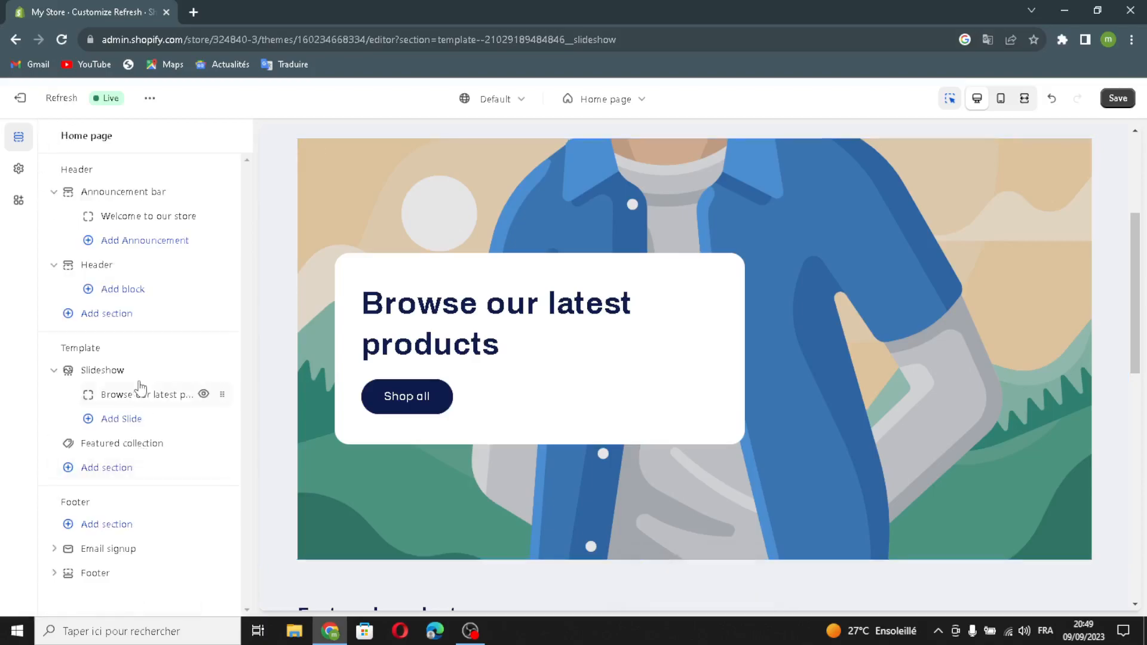
pyautogui.click(101, 392)
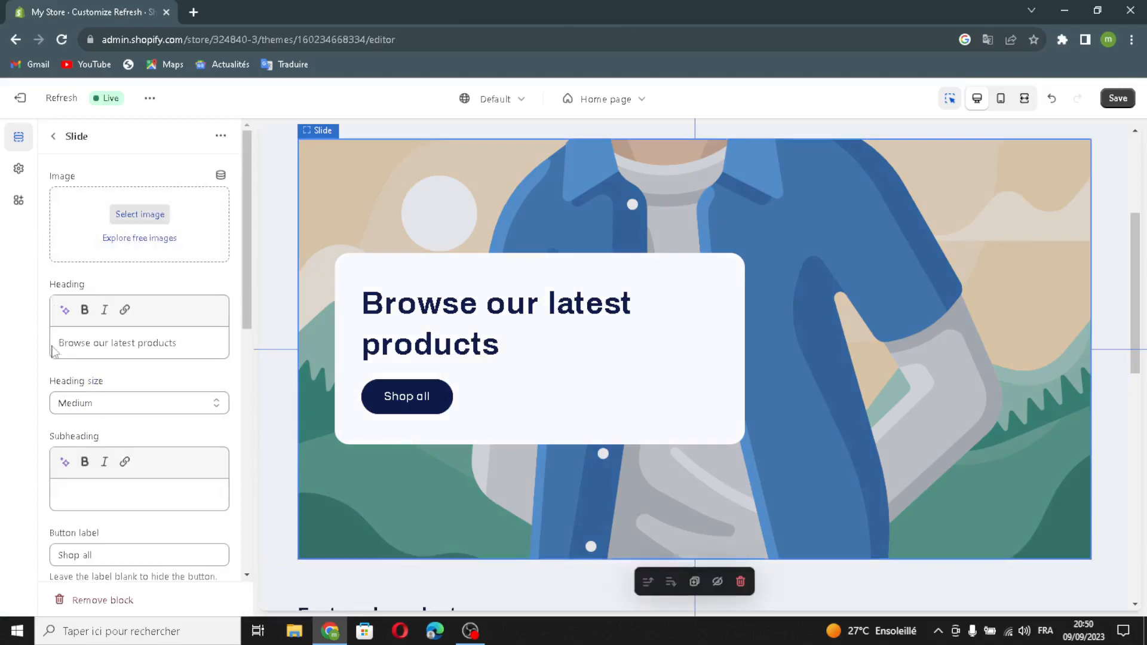
pyautogui.click(119, 216)
pyautogui.click(194, 11)
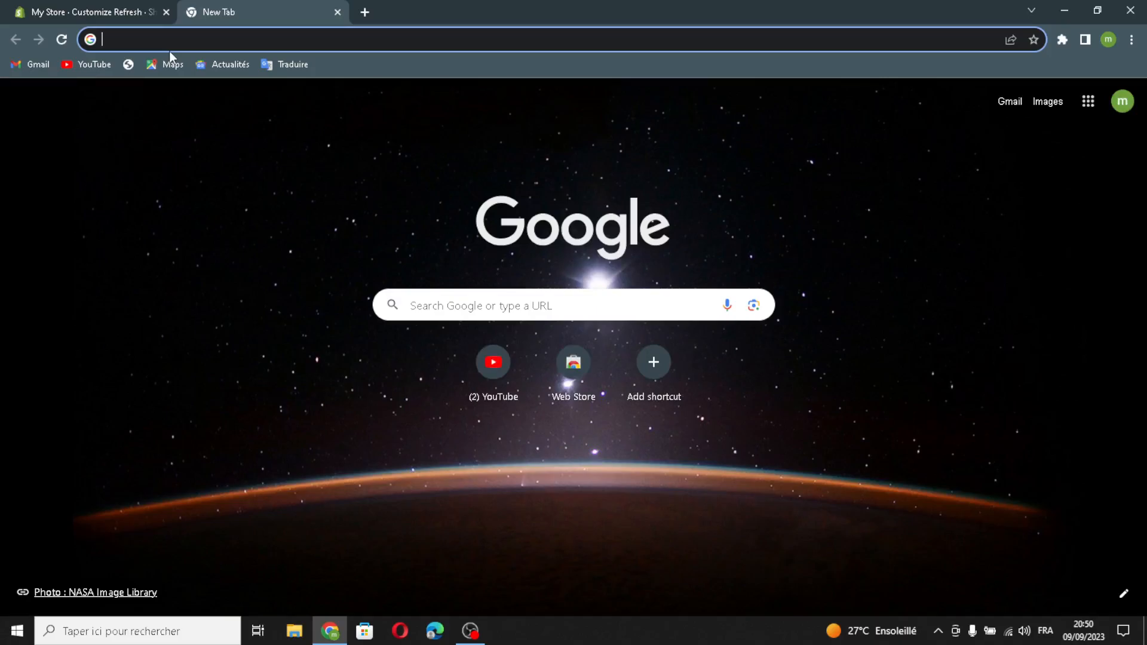
pyautogui.write('hand')
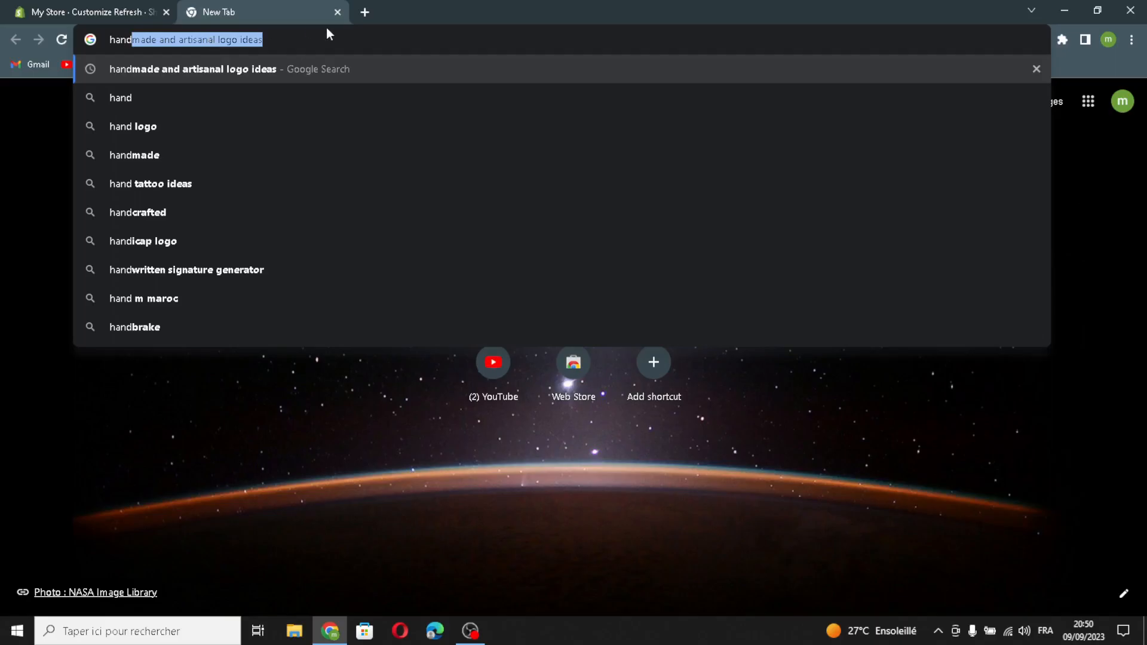
pyautogui.moveTo(282, 31); pyautogui.dragTo(238, 32)
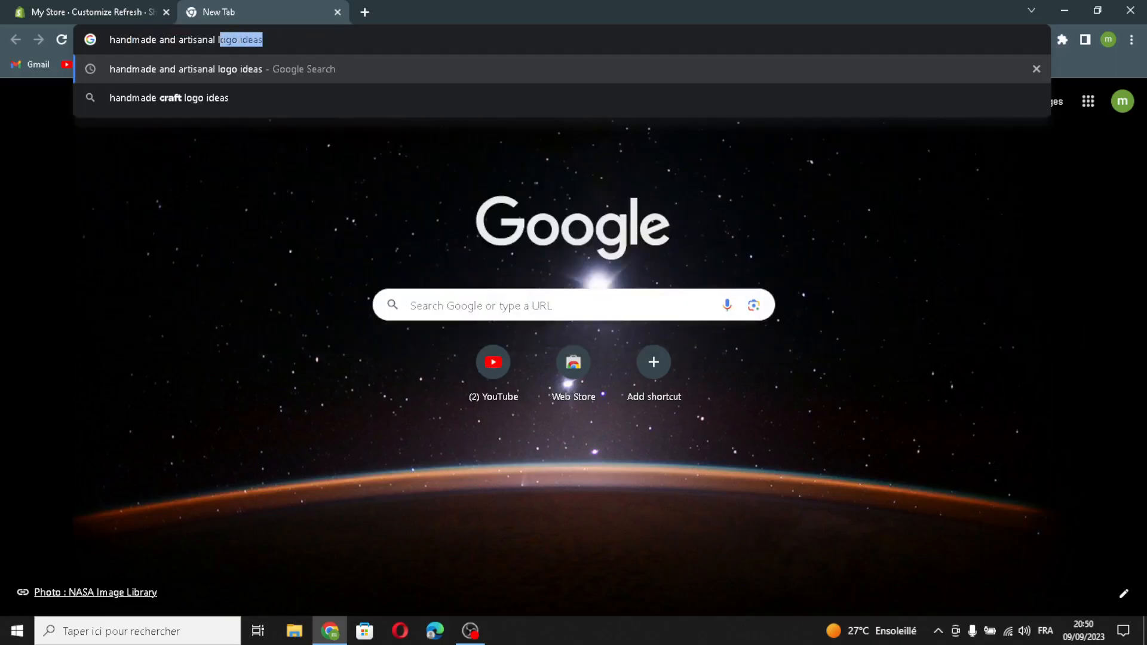
pyautogui.press('BackSpace')
pyautogui.press('Return')
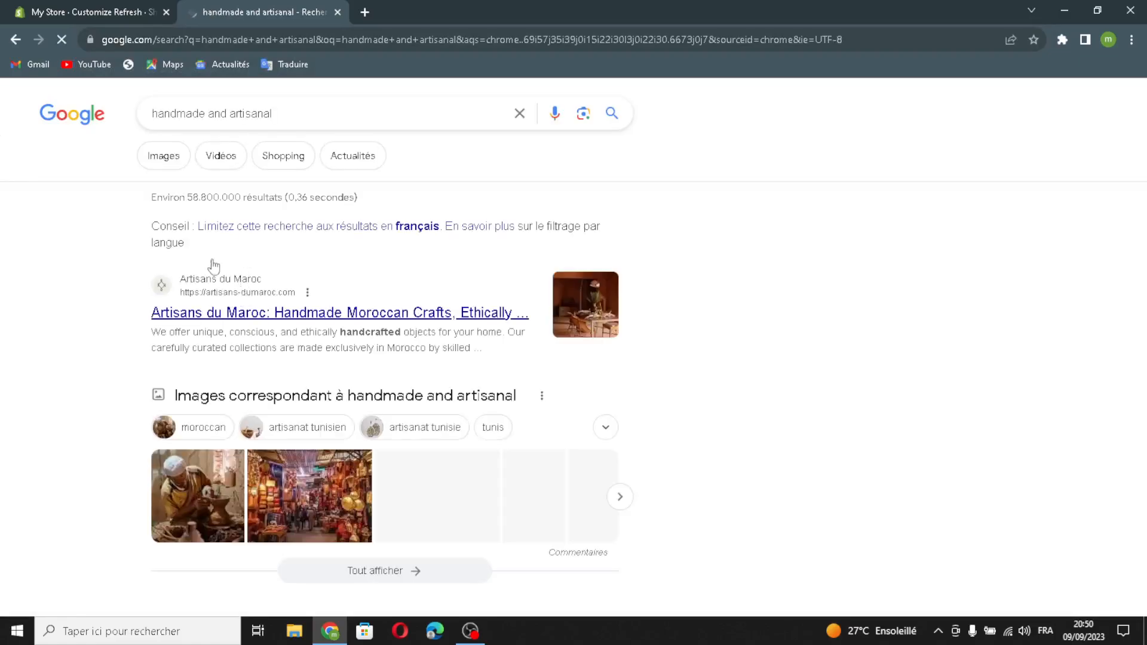
pyautogui.click(174, 163)
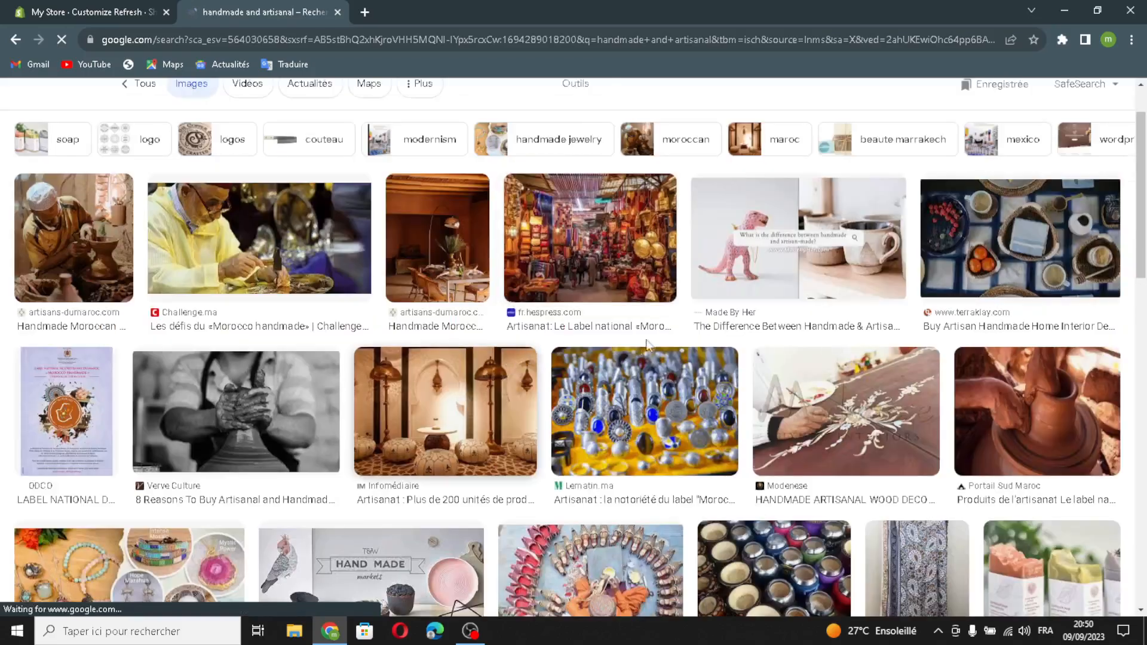
# - Upload the "Difference-Between-Handmade-and-Handicraft-1" paper-craft image from the Google results to the slide's image selection and apply it
pyautogui.scroll(-5, 750, 408)
pyautogui.scroll(-1, 750, 408)
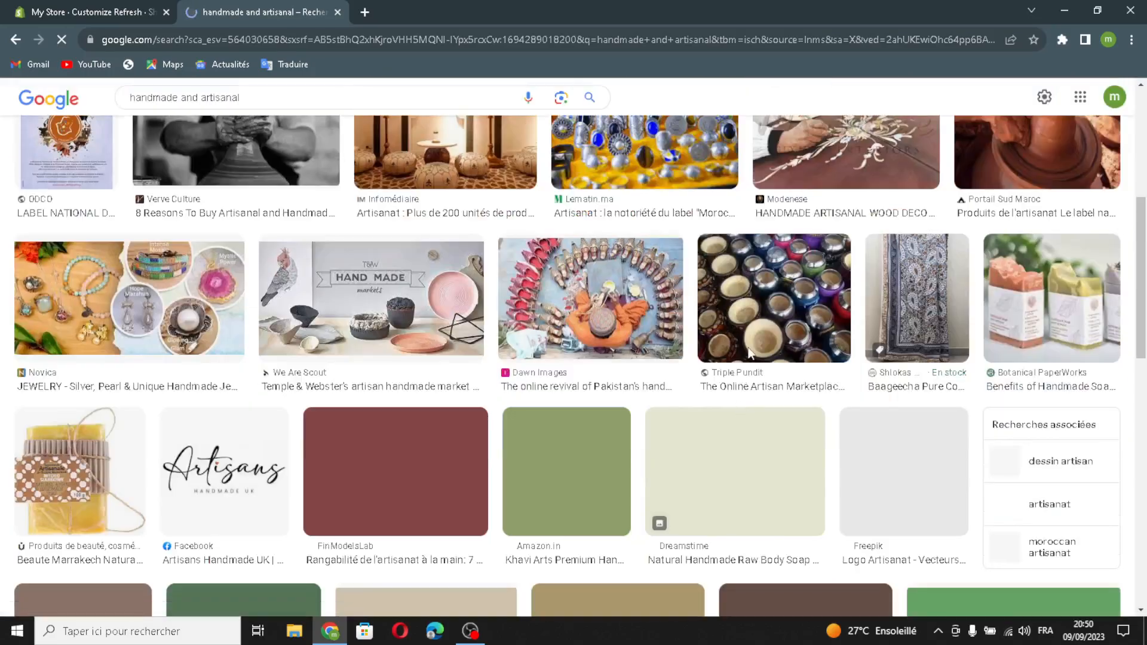
pyautogui.scroll(-2, 777, 430)
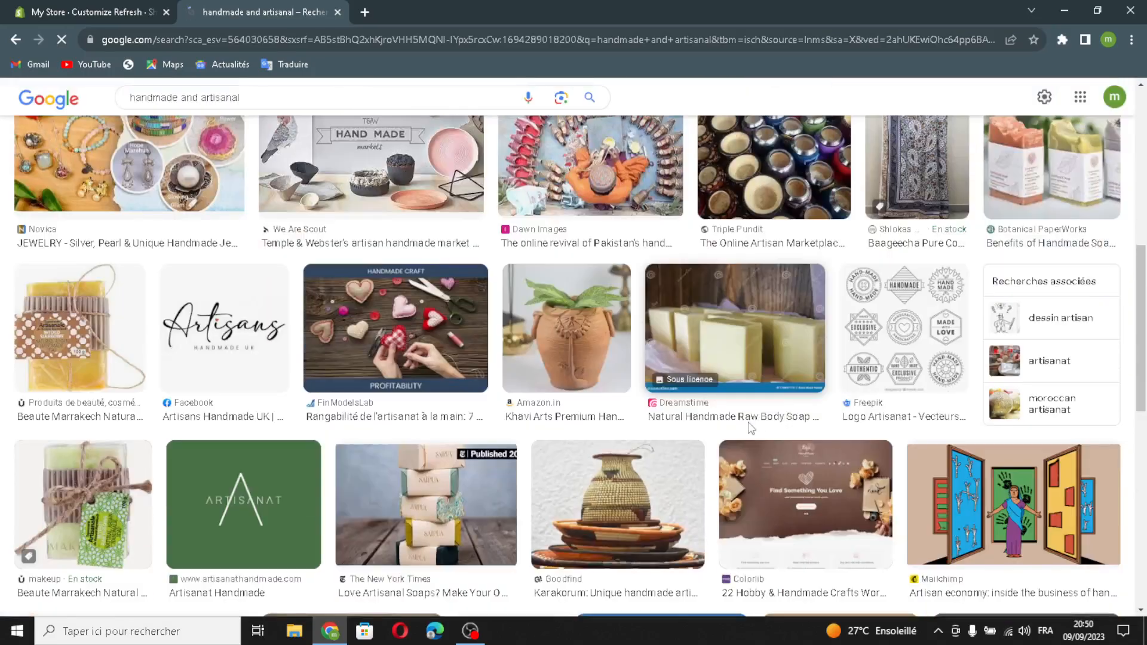
pyautogui.scroll(-2, 751, 428)
pyautogui.scroll(-8, 669, 485)
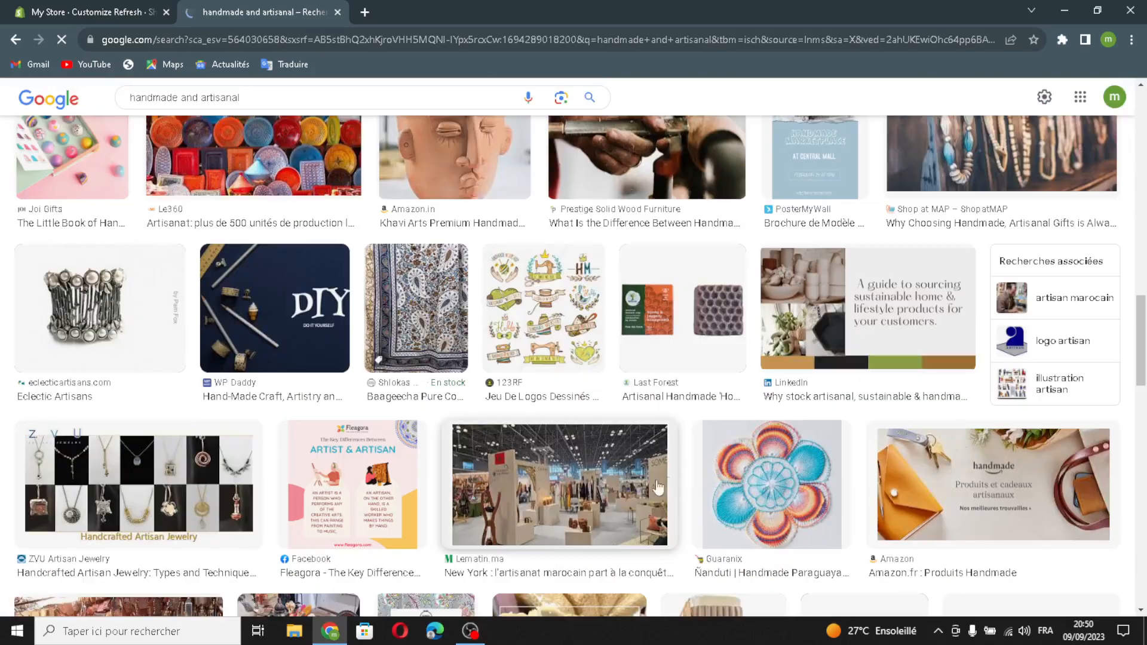
pyautogui.scroll(-5, 670, 484)
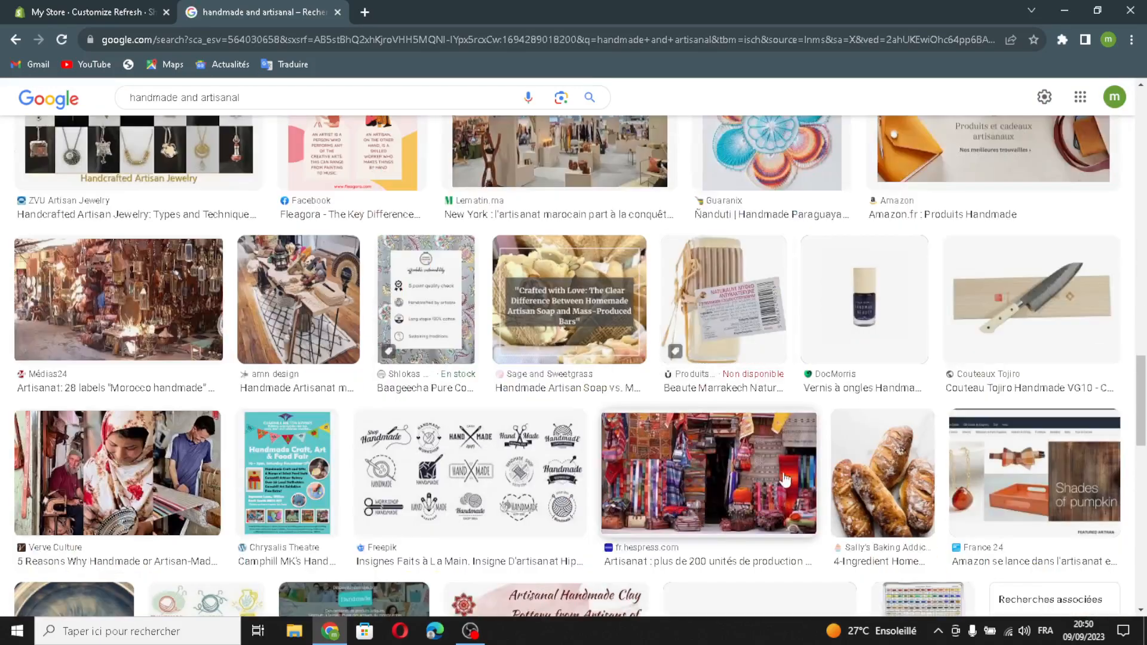
pyautogui.moveTo(687, 490); pyautogui.dragTo(509, 267)
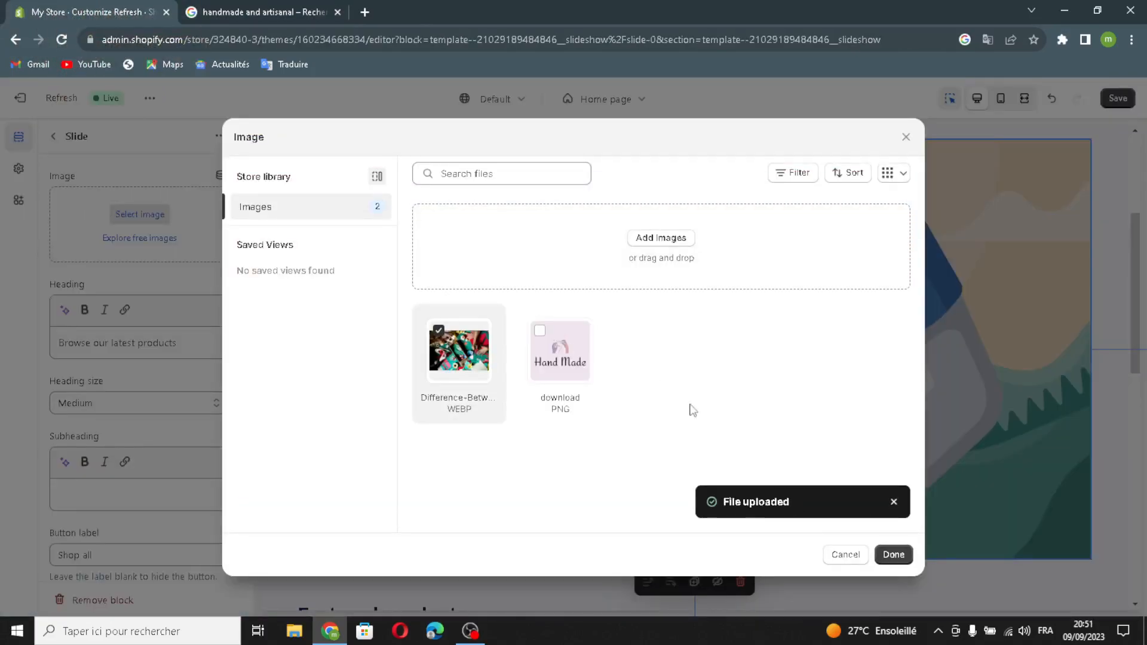
pyautogui.click(894, 555)
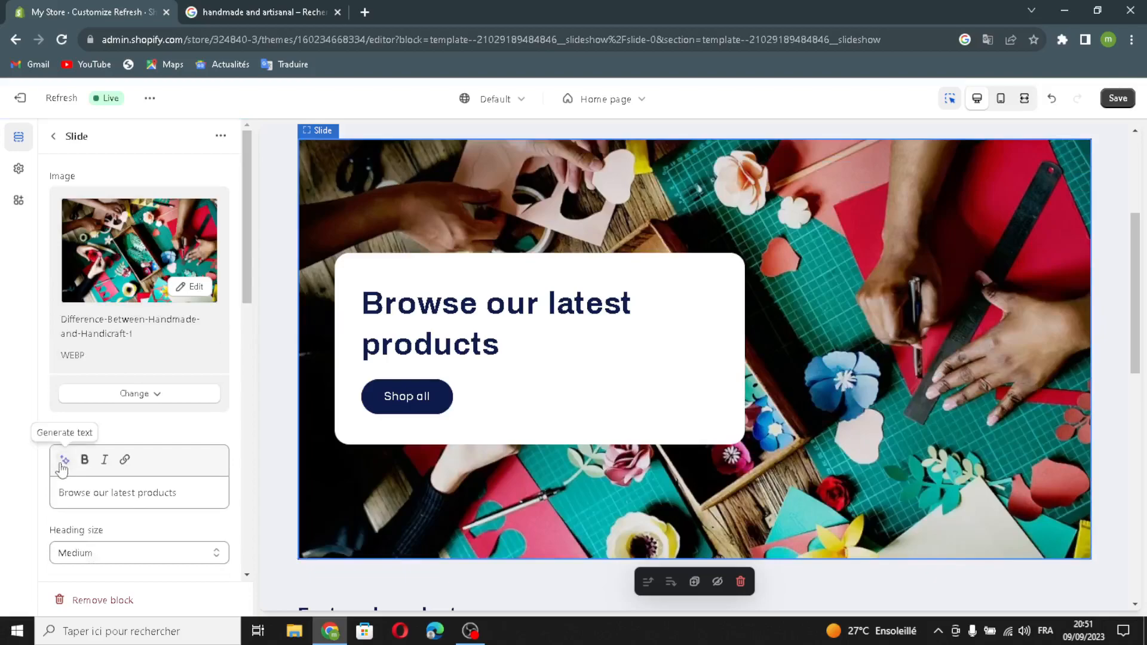
# - Generate a slide heading about "handmade and artisanal" in the Expert tone, and use "Experience the Craftsmanship of Handmade and Artisanal Products."
pyautogui.click(65, 460)
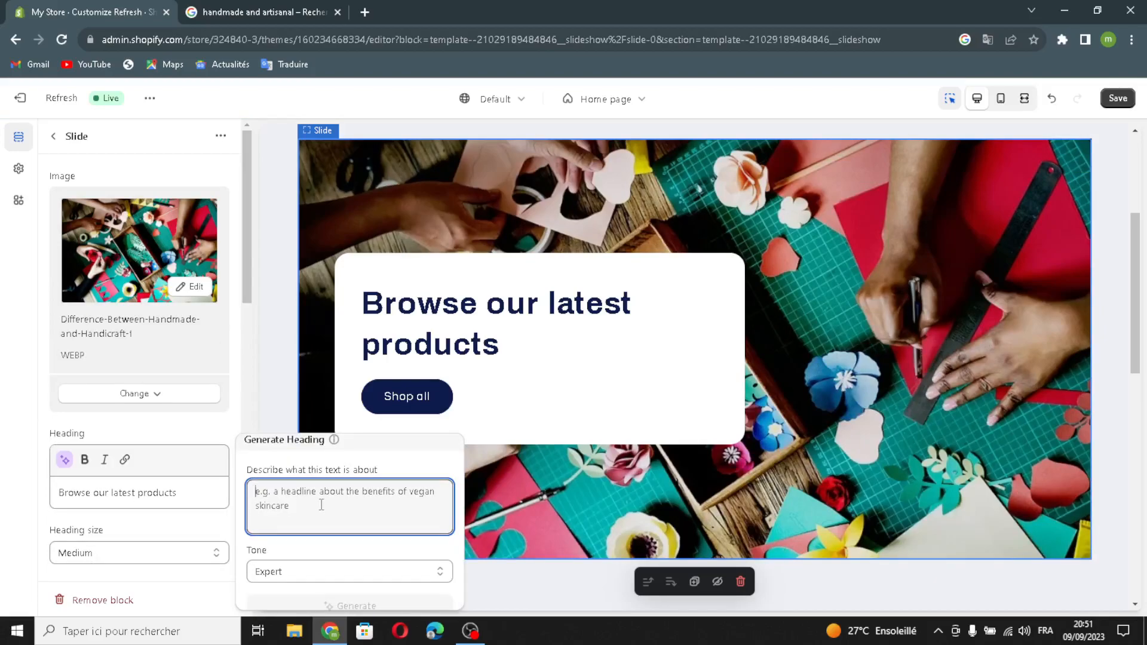
pyautogui.write('ha')
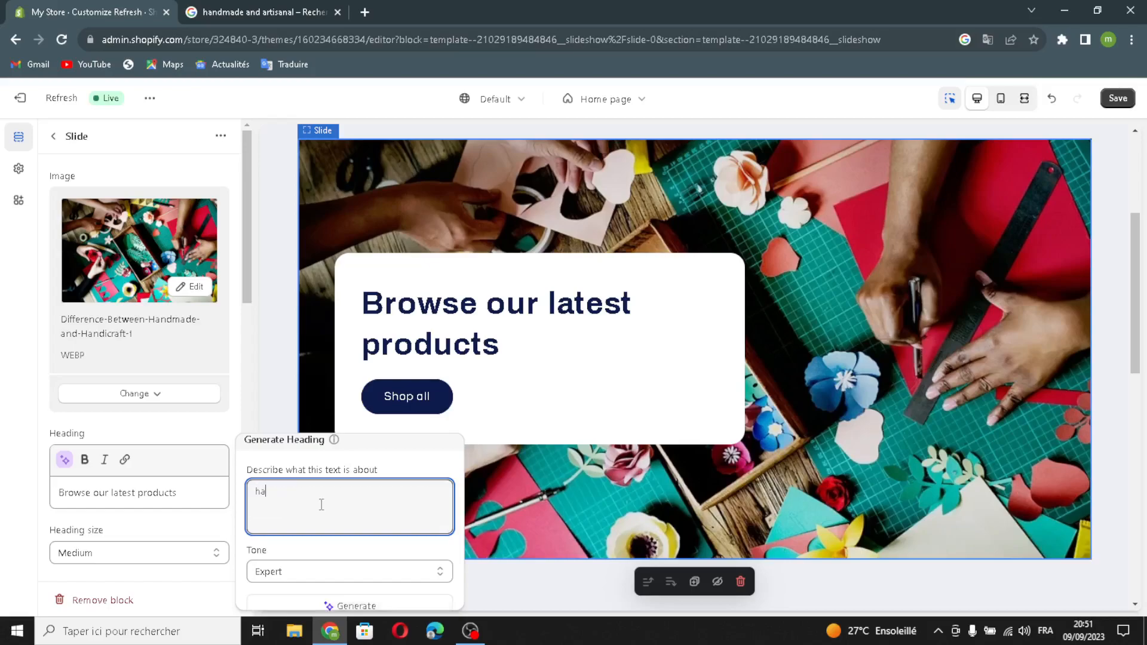
pyautogui.write('ndmade')
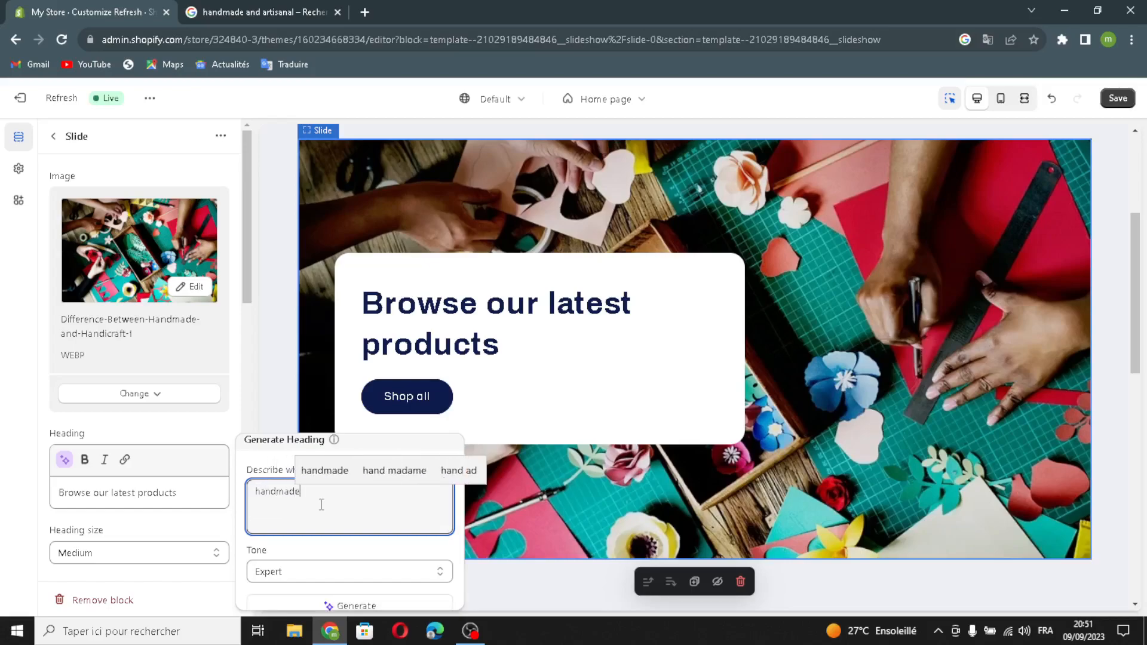
pyautogui.write(' and ar')
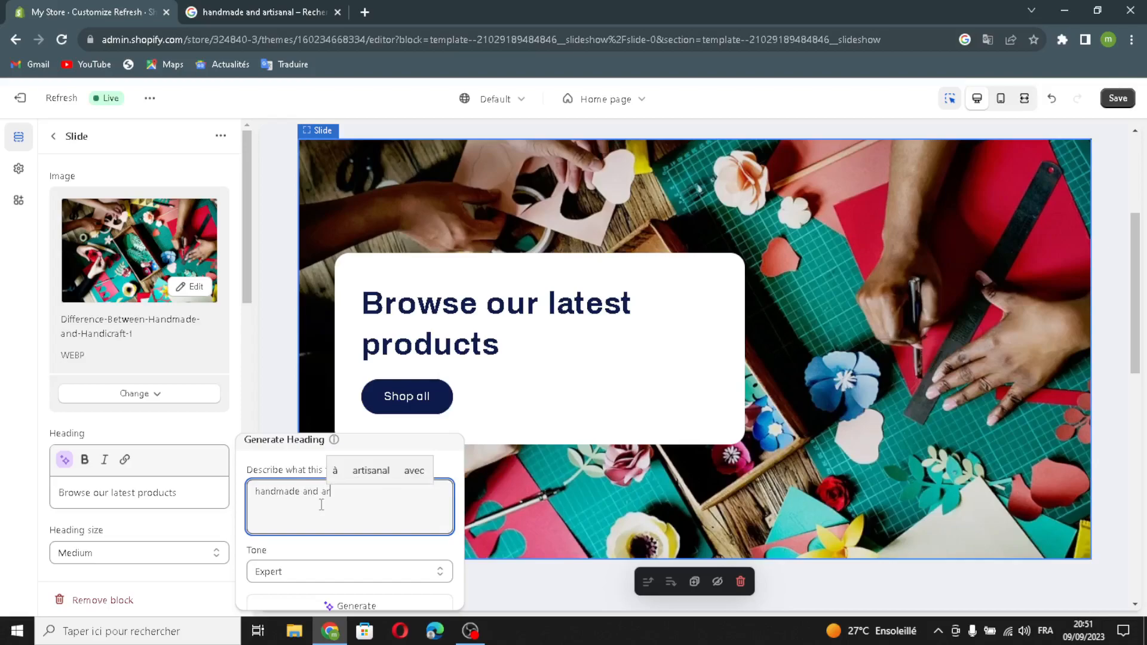
pyautogui.write('tisanal')
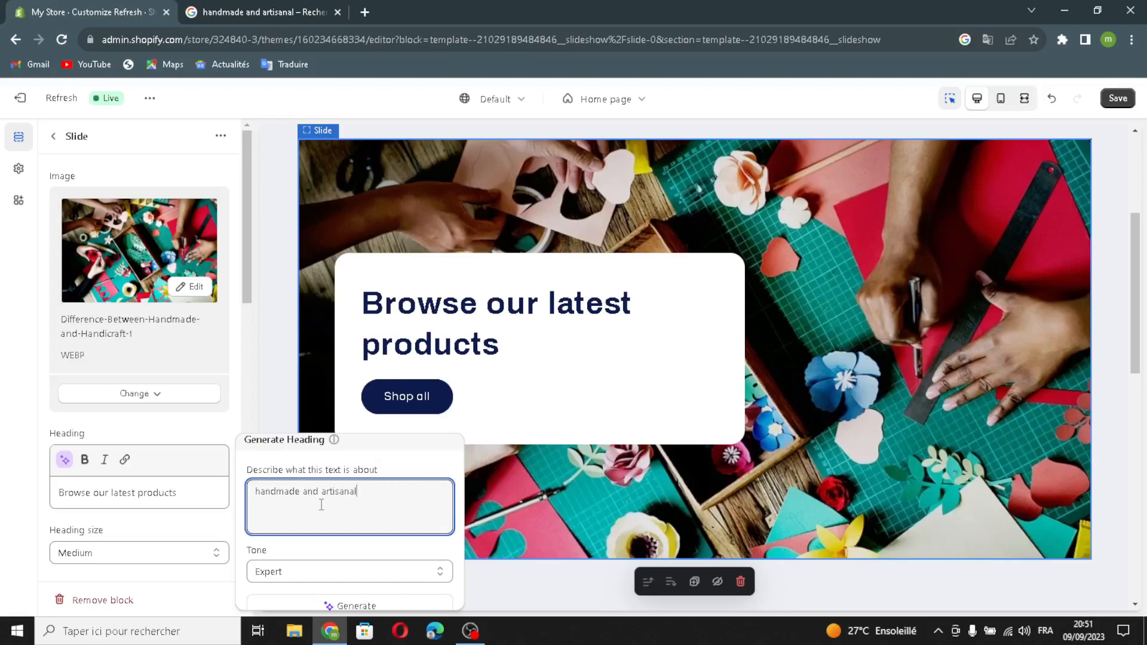
pyautogui.click(328, 607)
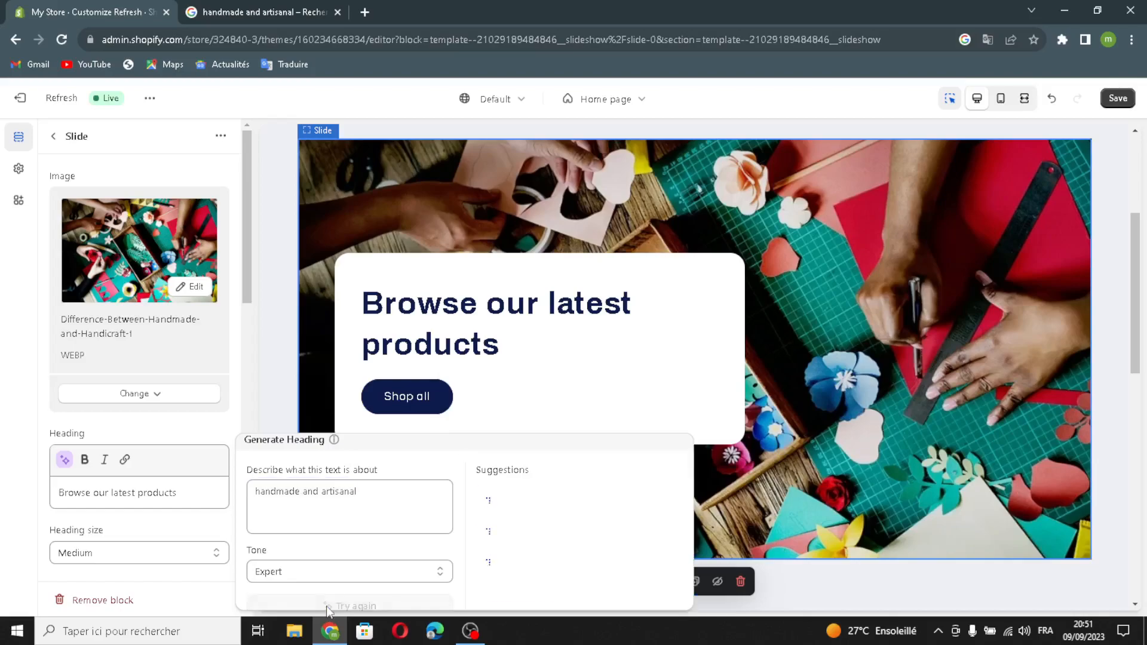
pyautogui.click(517, 515)
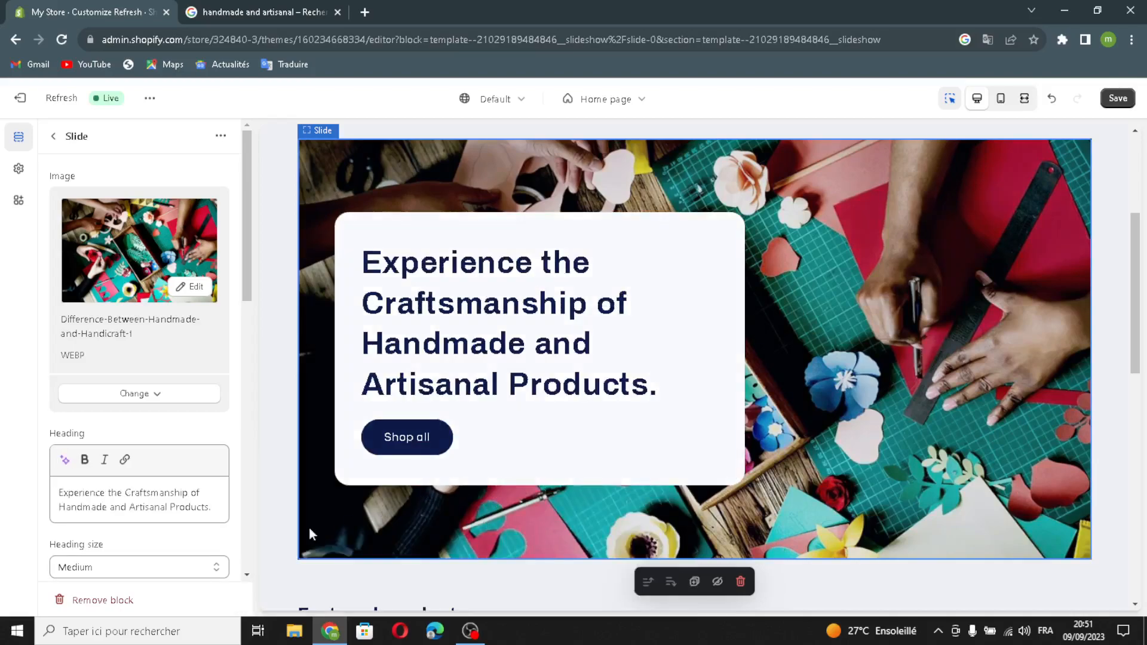
# - Keep the heading size Medium, generate a subheading about "handmade and artisanal", and use "Discover the Artistry of Handmade and Artisanal Creations."
pyautogui.scroll(-4, 98, 411)
pyautogui.click(119, 283)
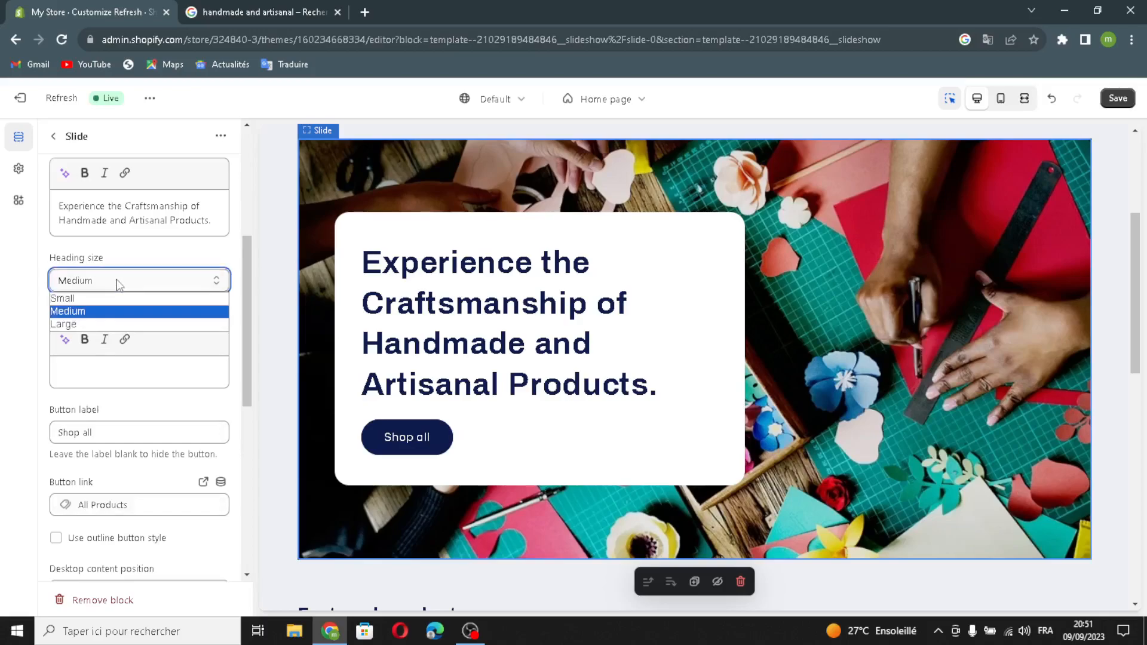
pyautogui.click(99, 280)
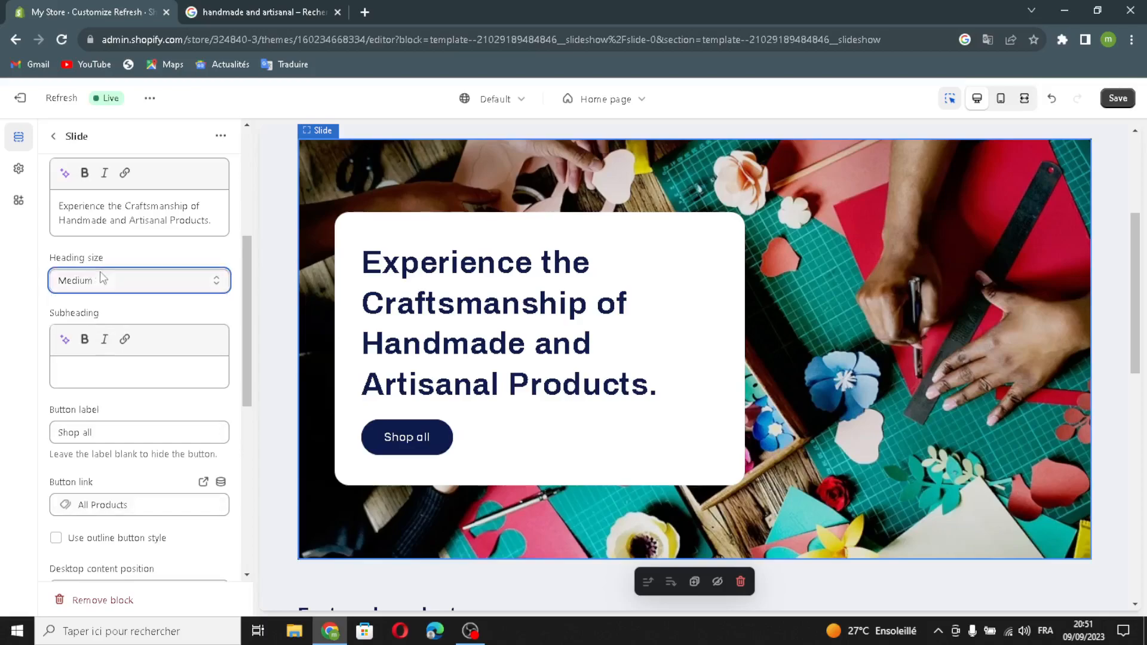
pyautogui.click(64, 339)
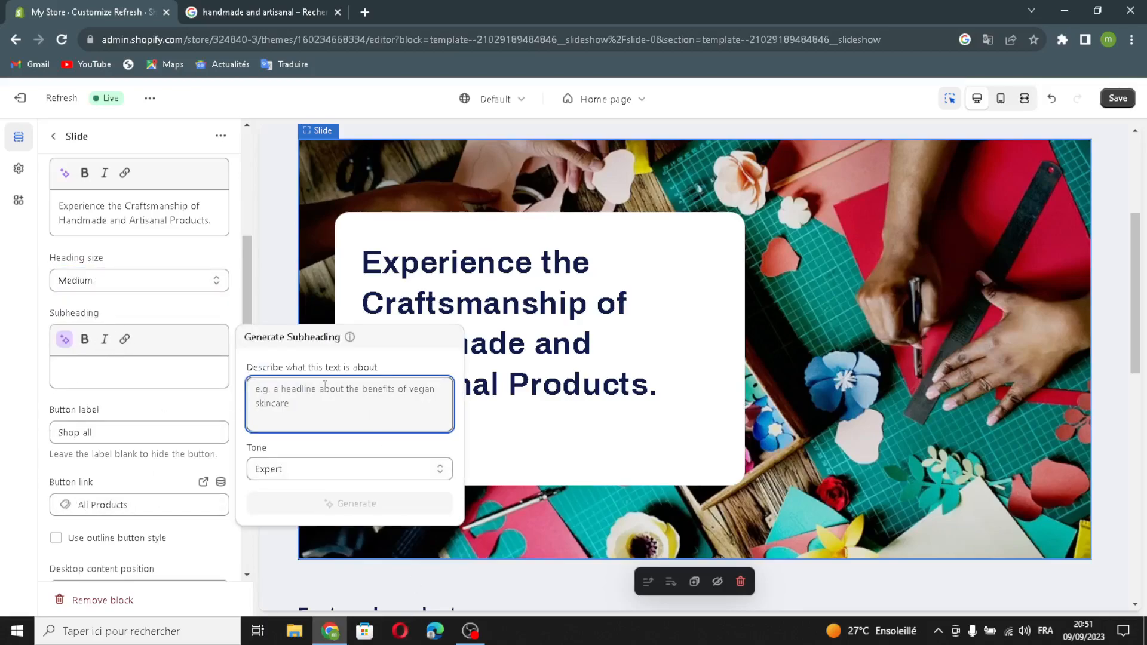
pyautogui.write('han')
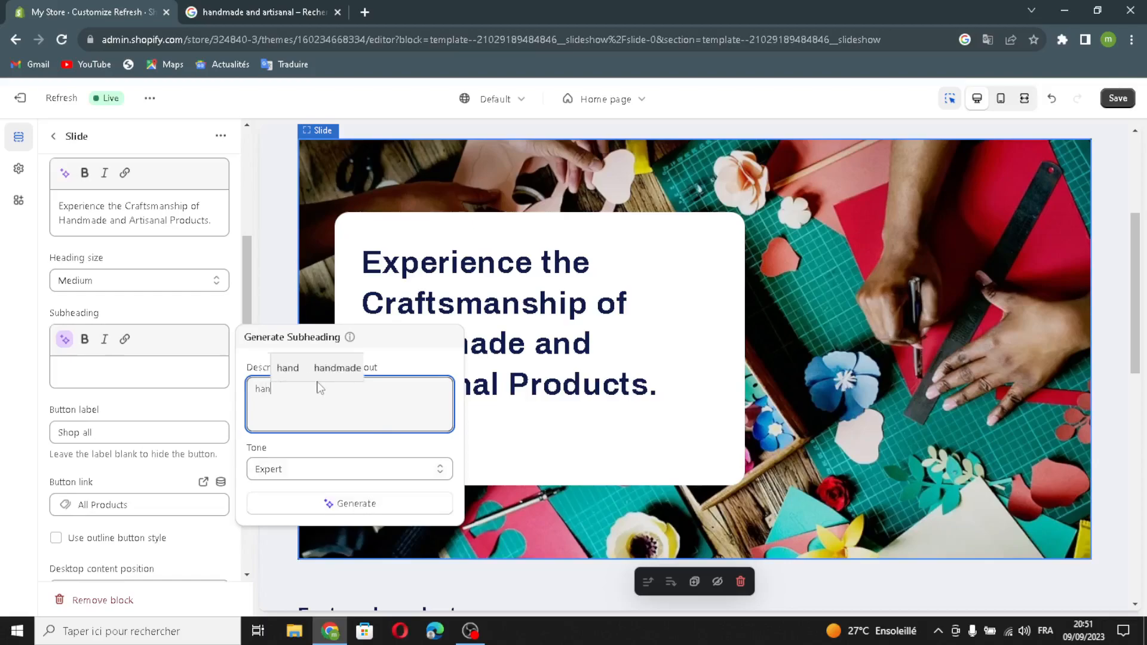
pyautogui.write('dmade')
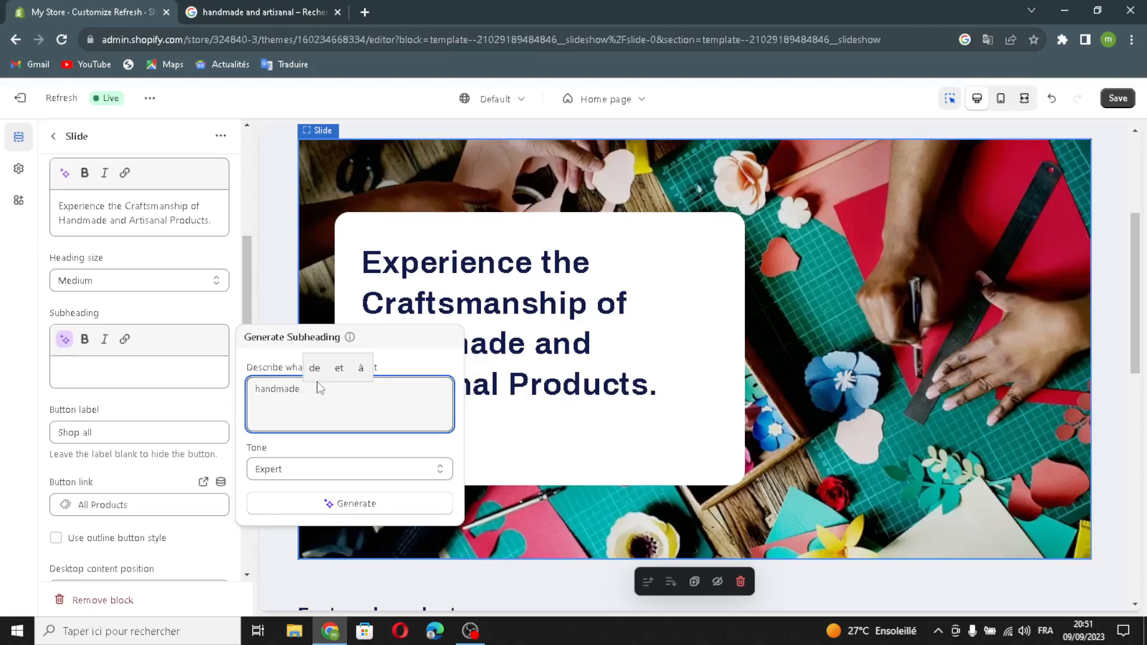
pyautogui.write('an')
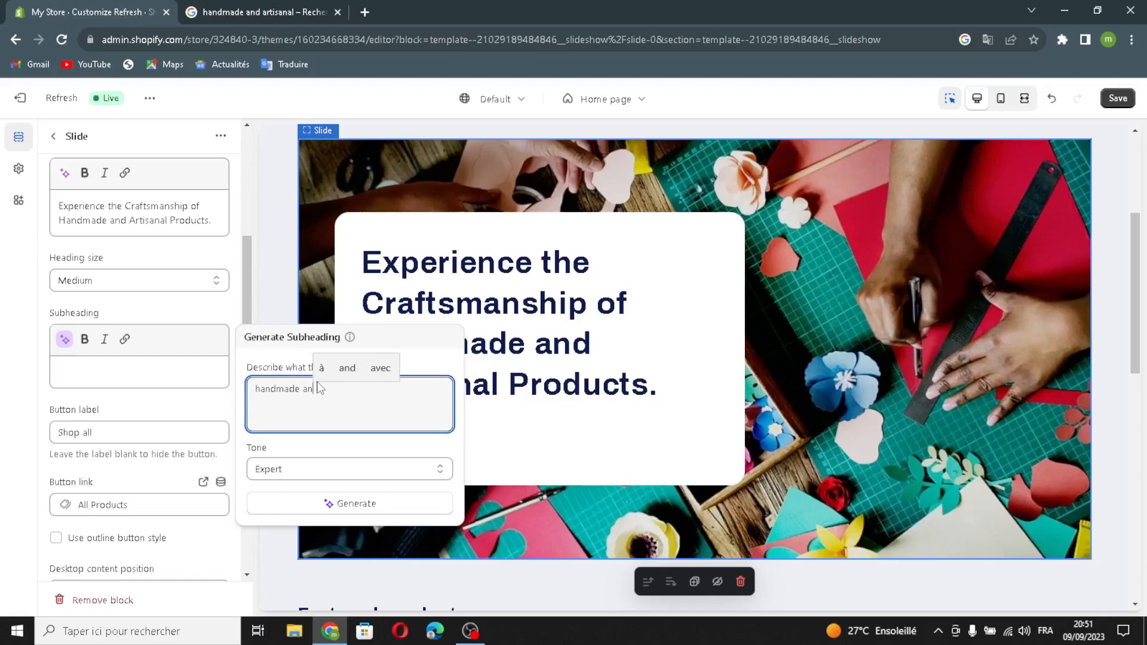
pyautogui.write('d artisanal')
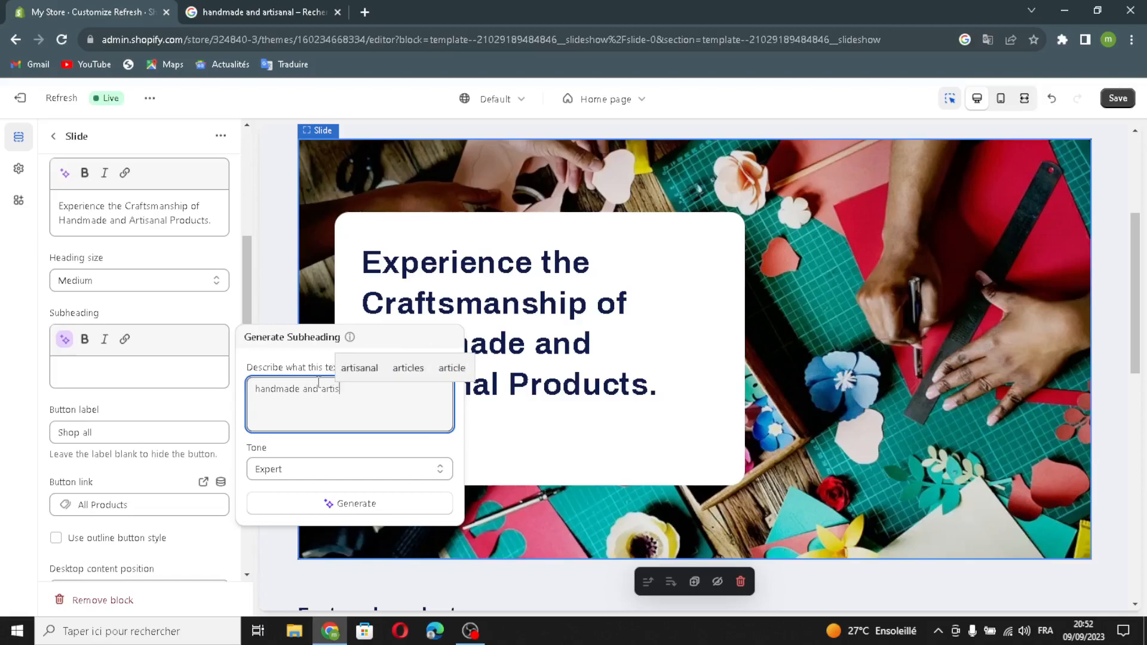
pyautogui.click(295, 506)
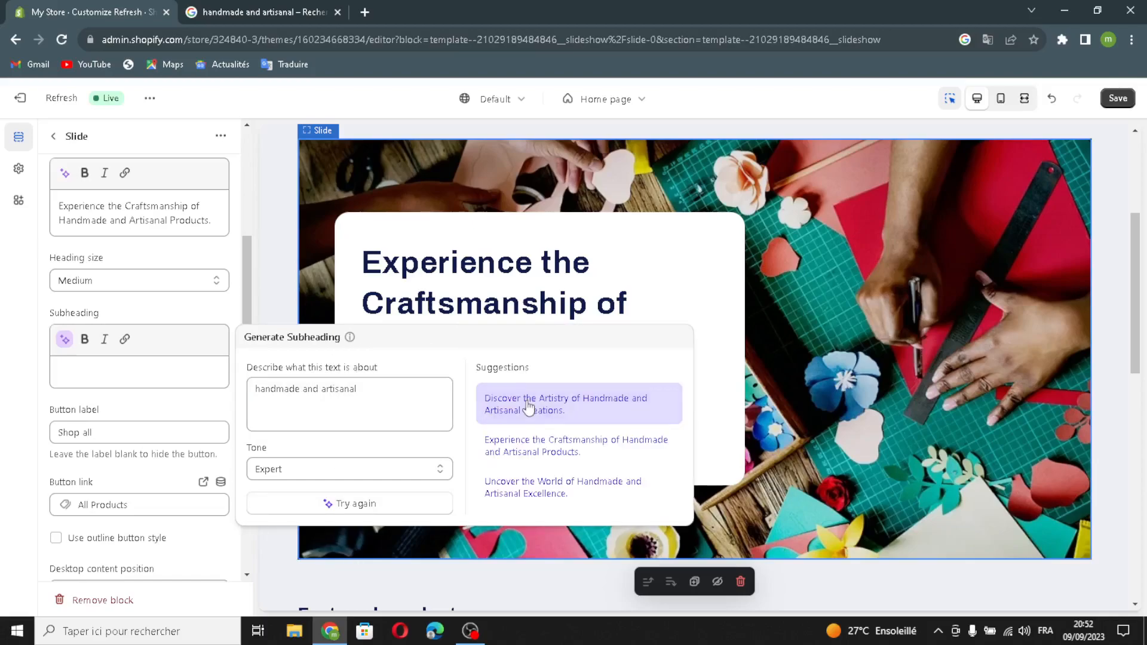
pyautogui.click(529, 407)
# - Keep the slide's button label as "Shop all" and link the button to All collections
pyautogui.click(125, 444)
pyautogui.moveTo(116, 447); pyautogui.dragTo(59, 448)
pyautogui.click(122, 446)
pyautogui.scroll(-1, 119, 515)
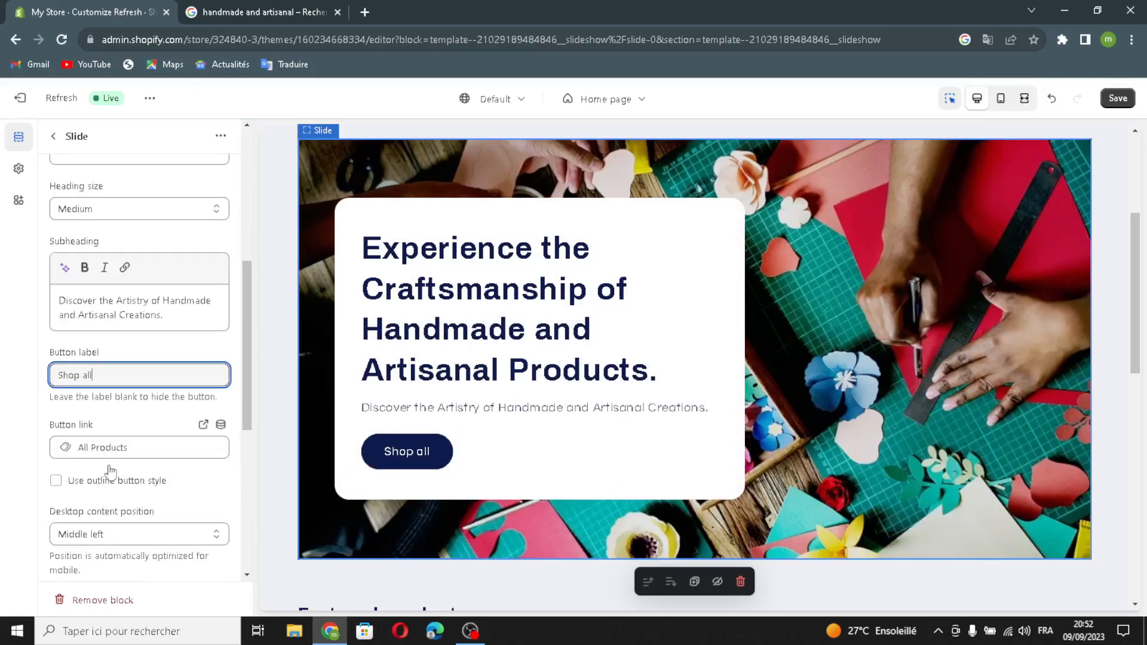
pyautogui.click(160, 445)
pyautogui.click(165, 452)
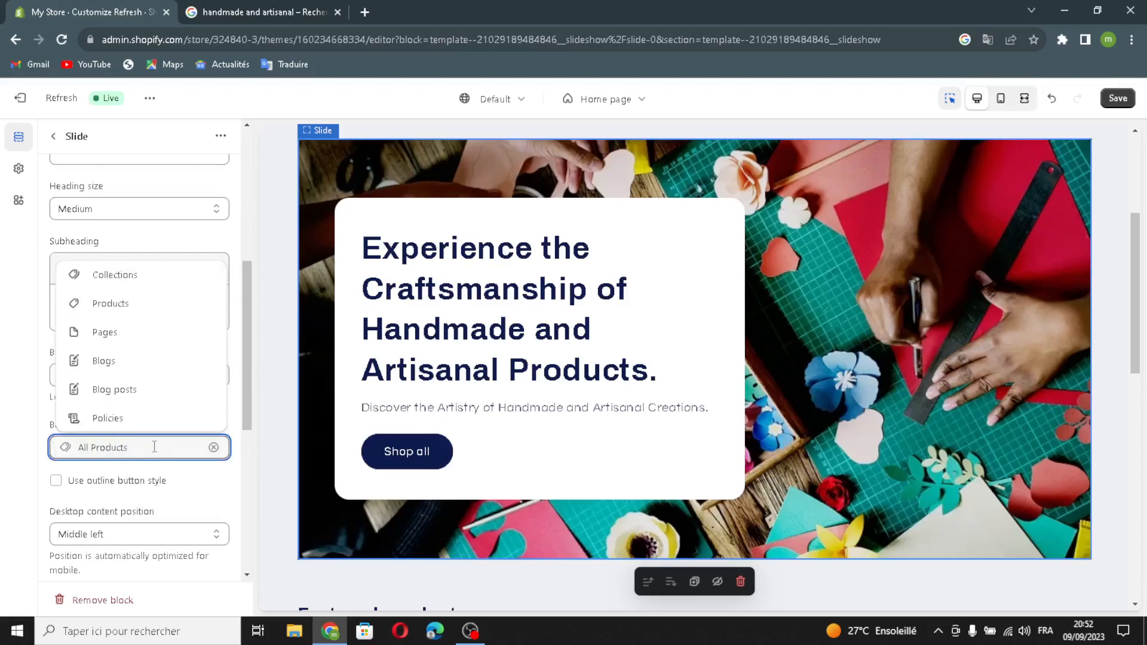
pyautogui.click(123, 278)
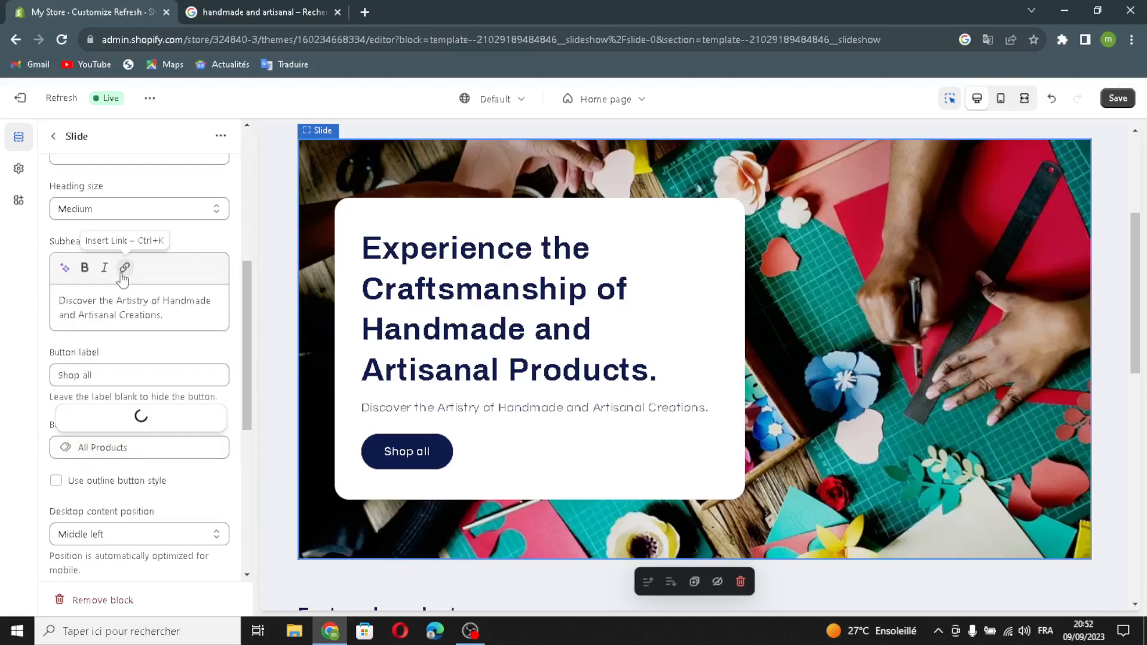
pyautogui.click(141, 399)
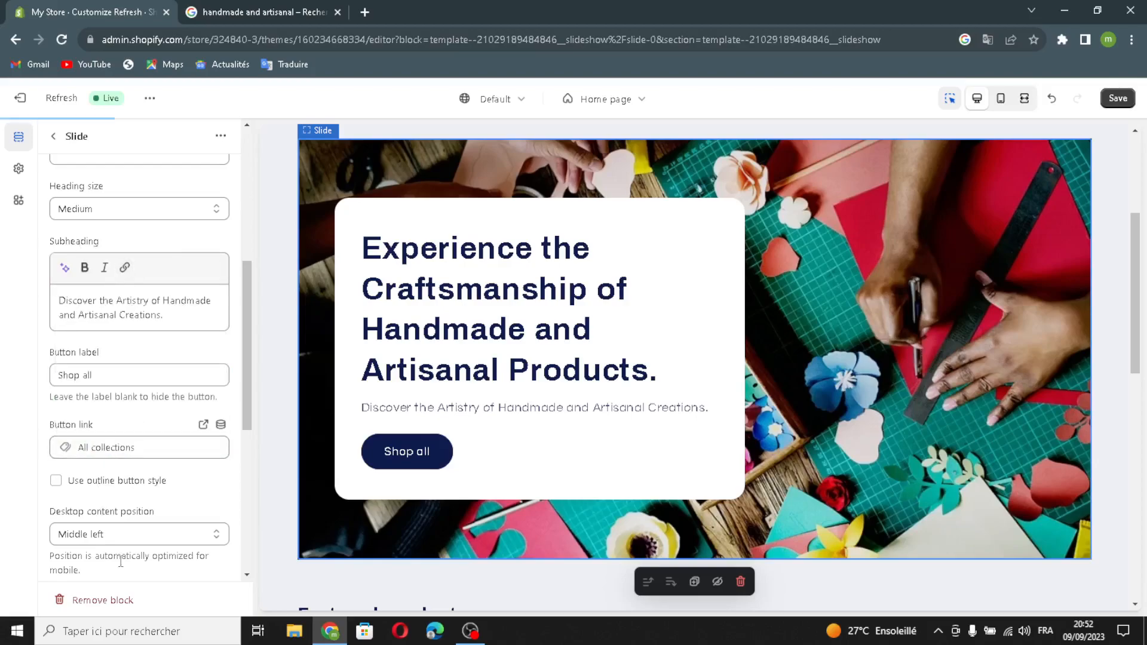
# - Enable the outline style for the slide's button, and keep the desktop content position at Middle left
pyautogui.scroll(-1, 57, 496)
pyautogui.click(56, 410)
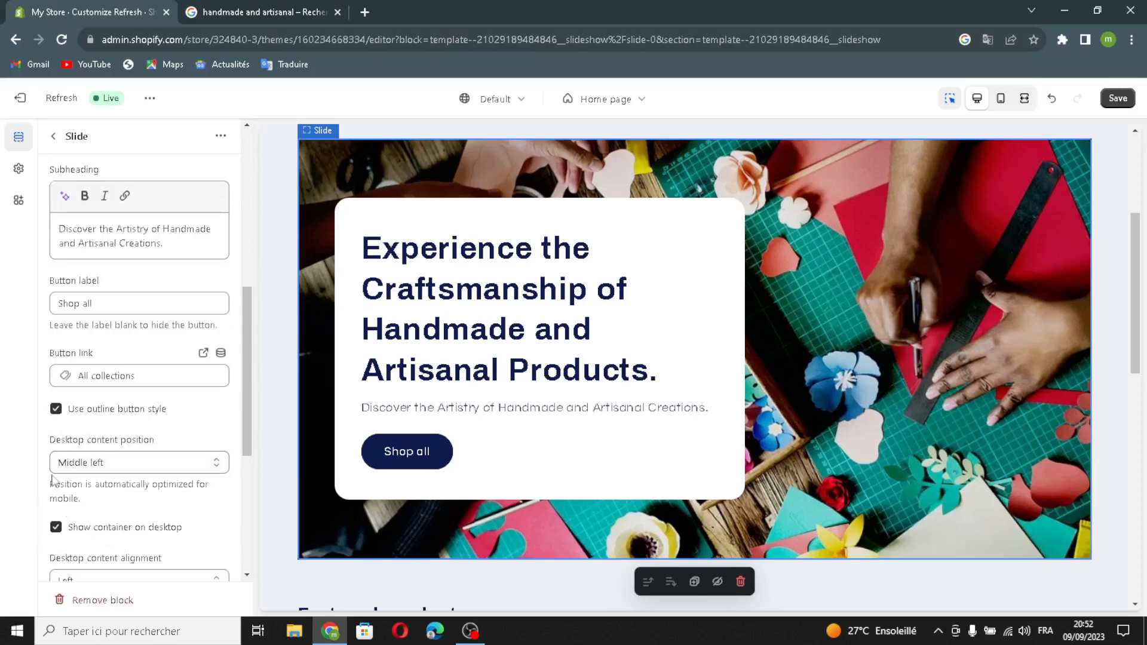
pyautogui.click(138, 469)
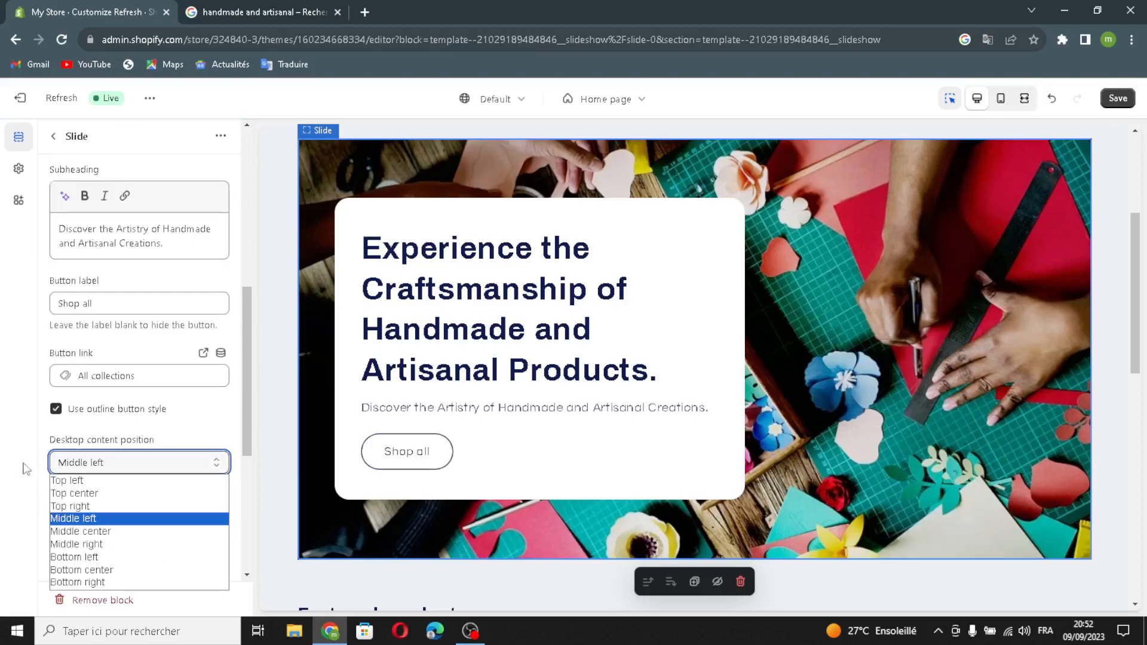
pyautogui.click(110, 460)
pyautogui.scroll(-1, 114, 532)
pyautogui.scroll(-3, 90, 514)
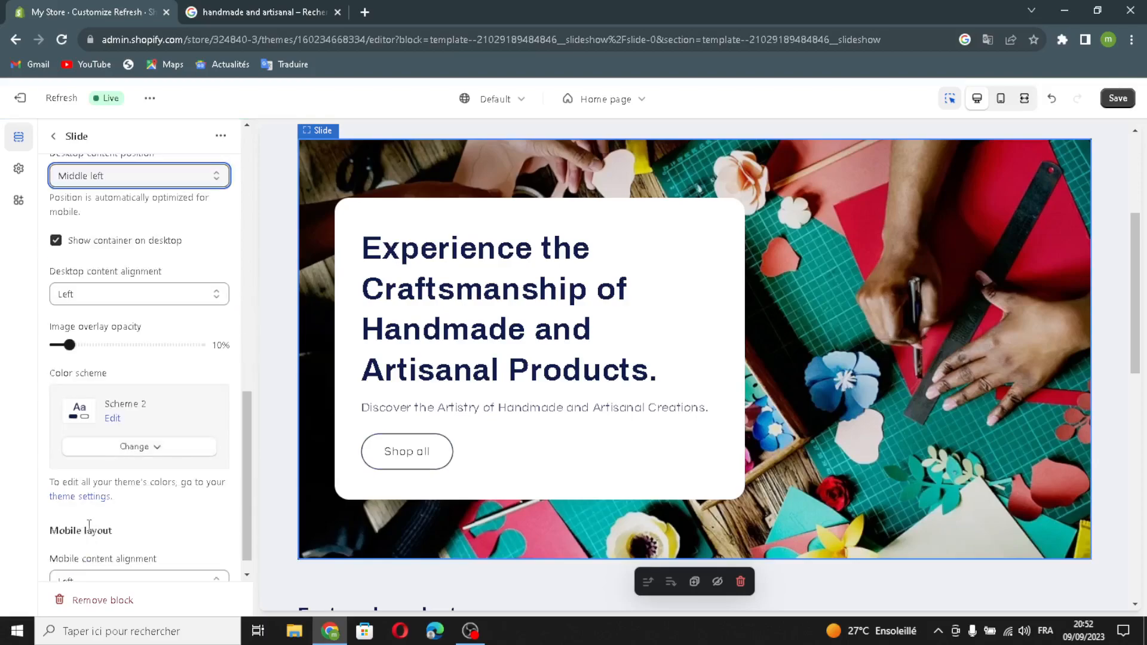
# - Leave the slide's settings and open the settings of the Featured collection section
pyautogui.scroll(2, 75, 478)
pyautogui.scroll(-1, 52, 498)
pyautogui.scroll(-1, 81, 528)
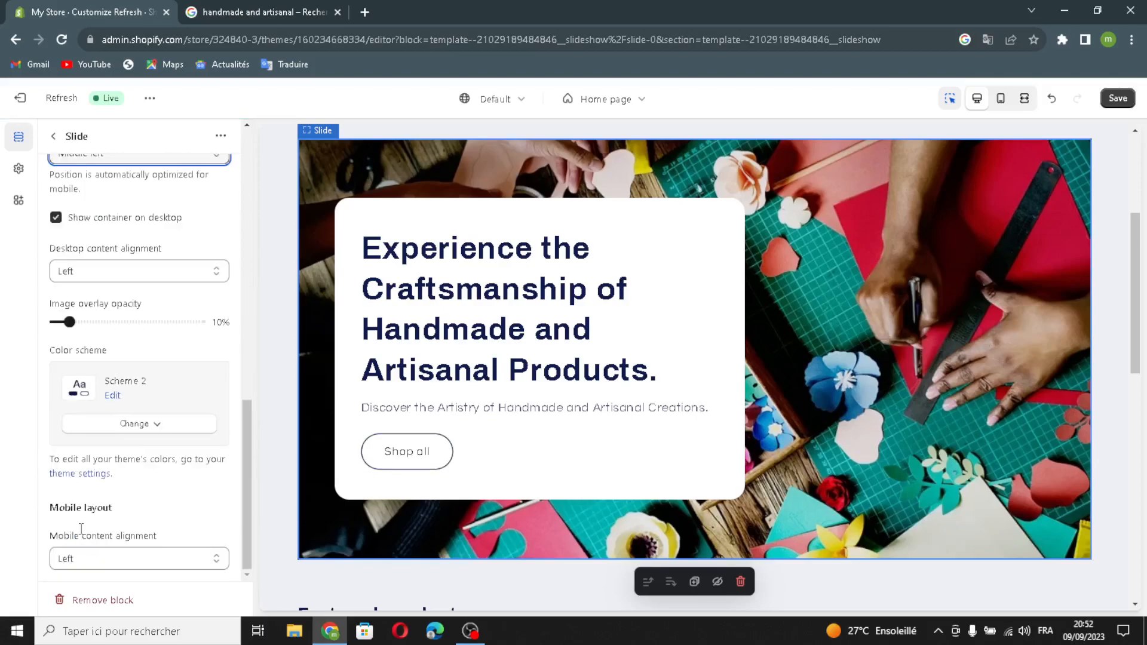
pyautogui.click(53, 136)
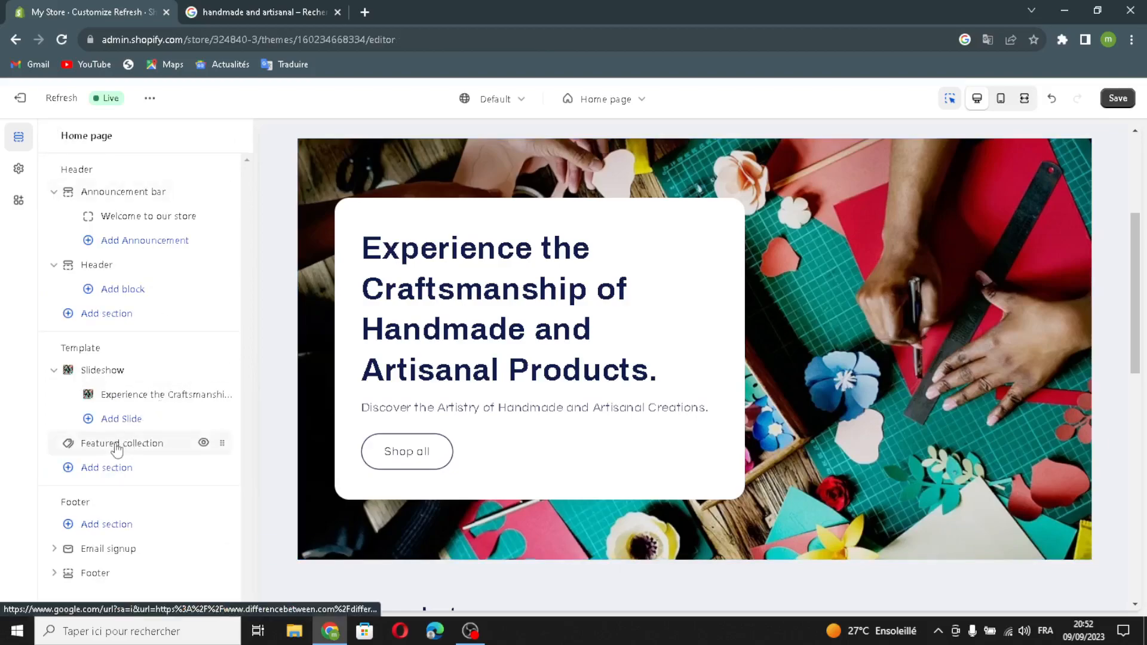
pyautogui.click(117, 451)
pyautogui.click(53, 136)
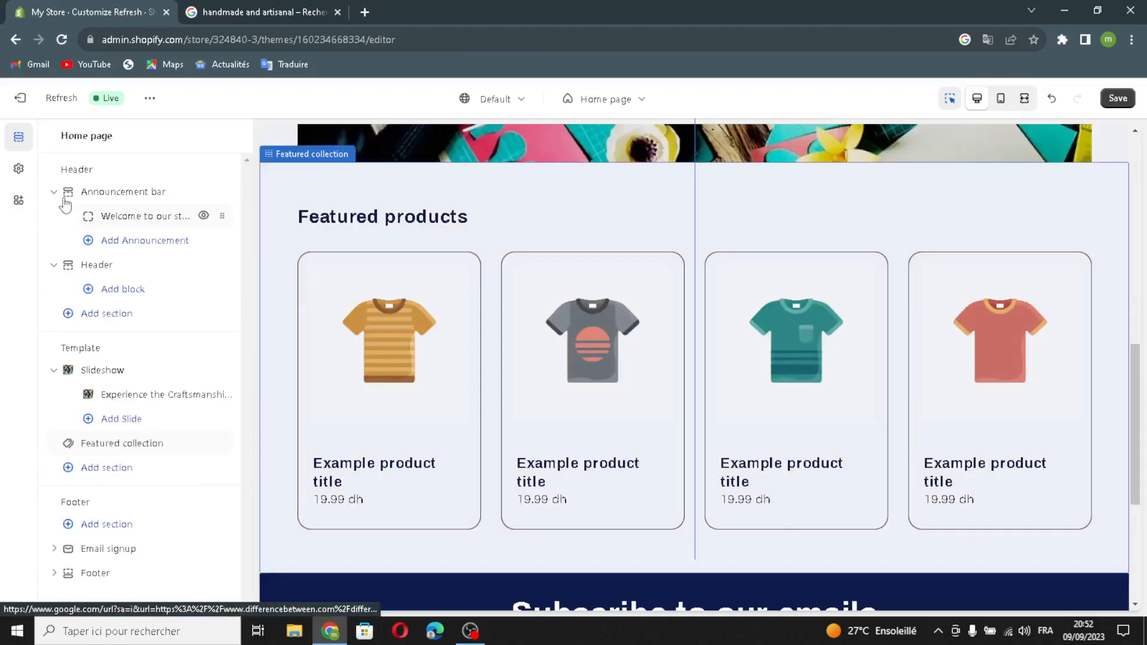
pyautogui.click(118, 453)
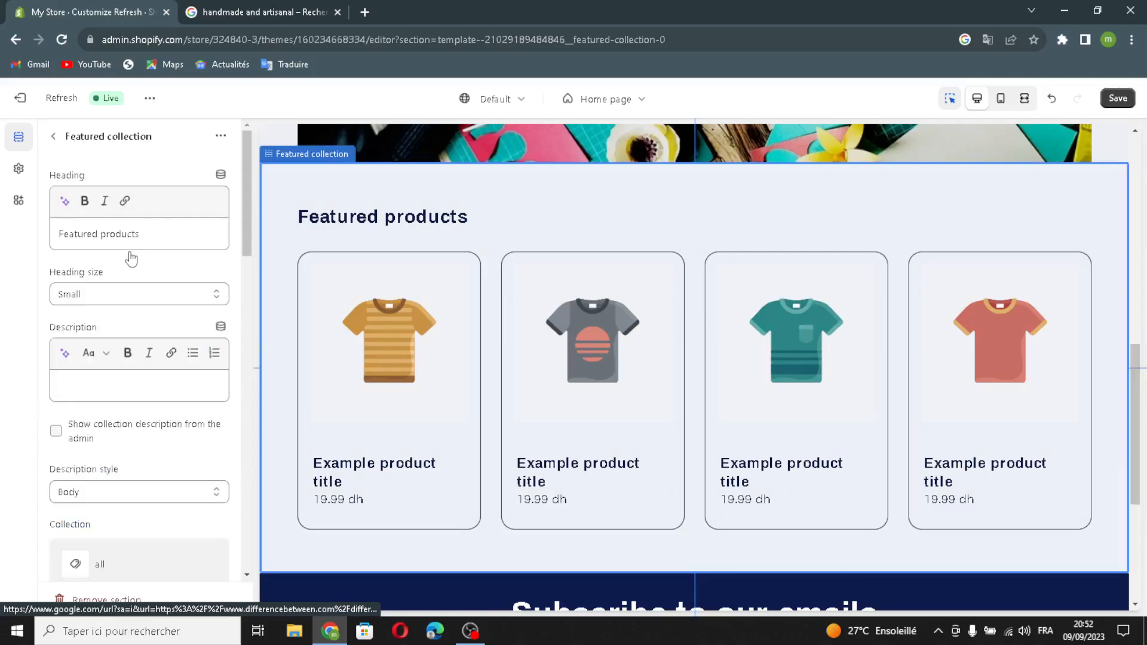
# - Try generating a heading about "handmade" in the Expert tone for the Featured collection section
pyautogui.click(65, 202)
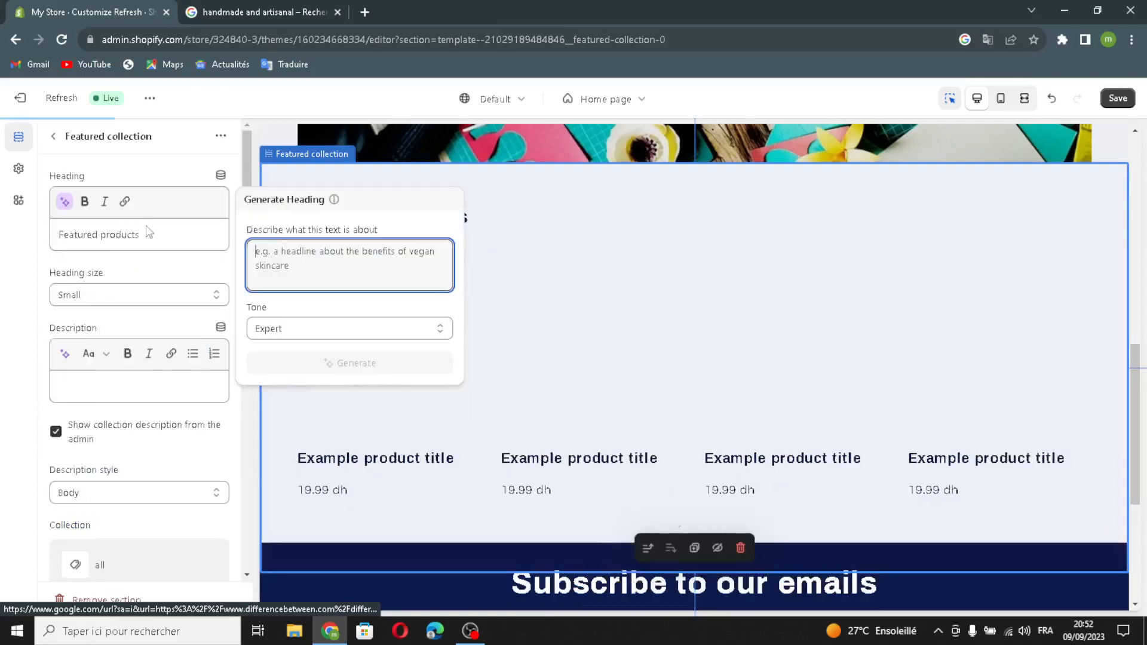
pyautogui.write('ha')
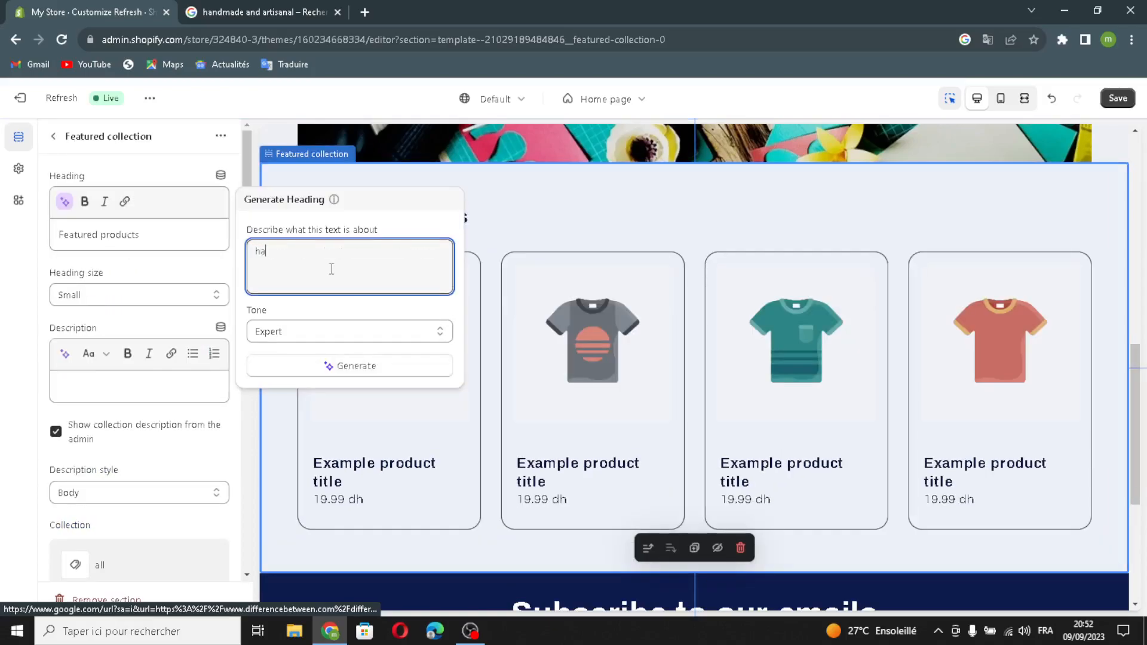
pyautogui.write('ndmade')
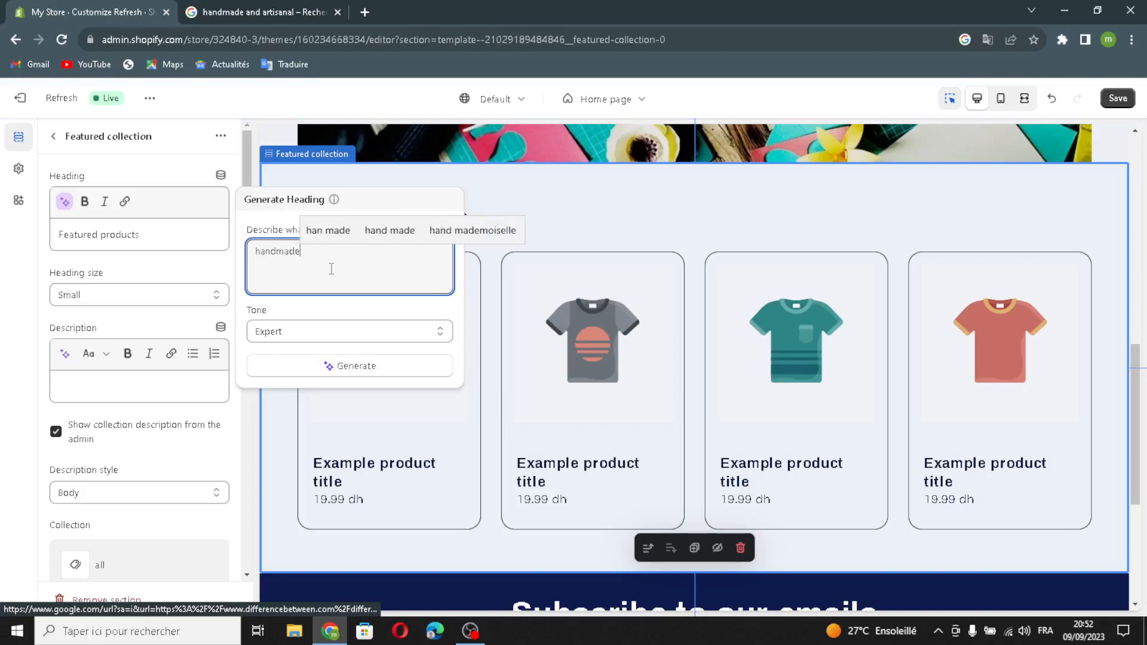
pyautogui.click(329, 363)
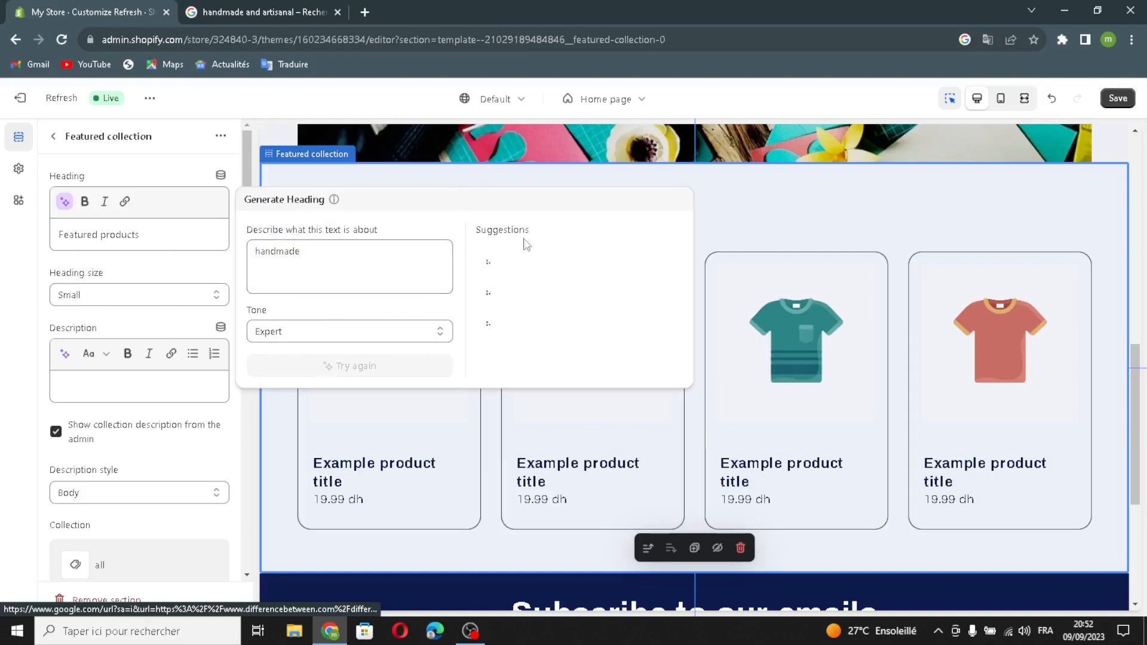
# - Set the heading size to Medium and generate a description about "handmade and artisanal", using the suggestion starting "Discover the art of handmade and artisanal products."
pyautogui.click(96, 292)
pyautogui.click(84, 323)
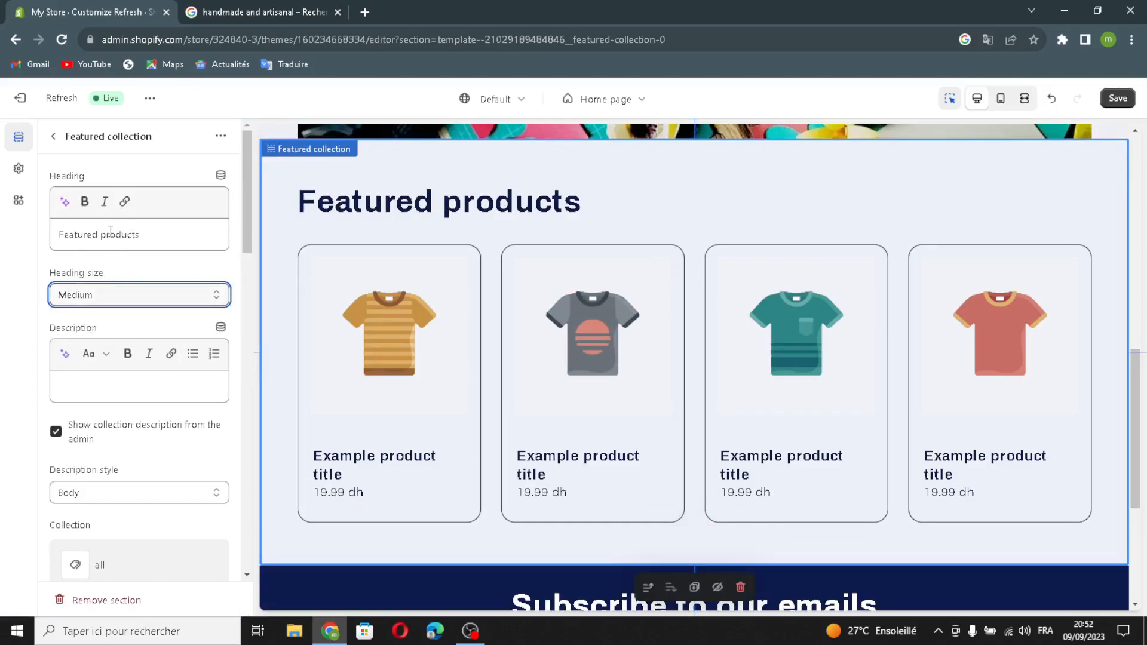
pyautogui.click(66, 354)
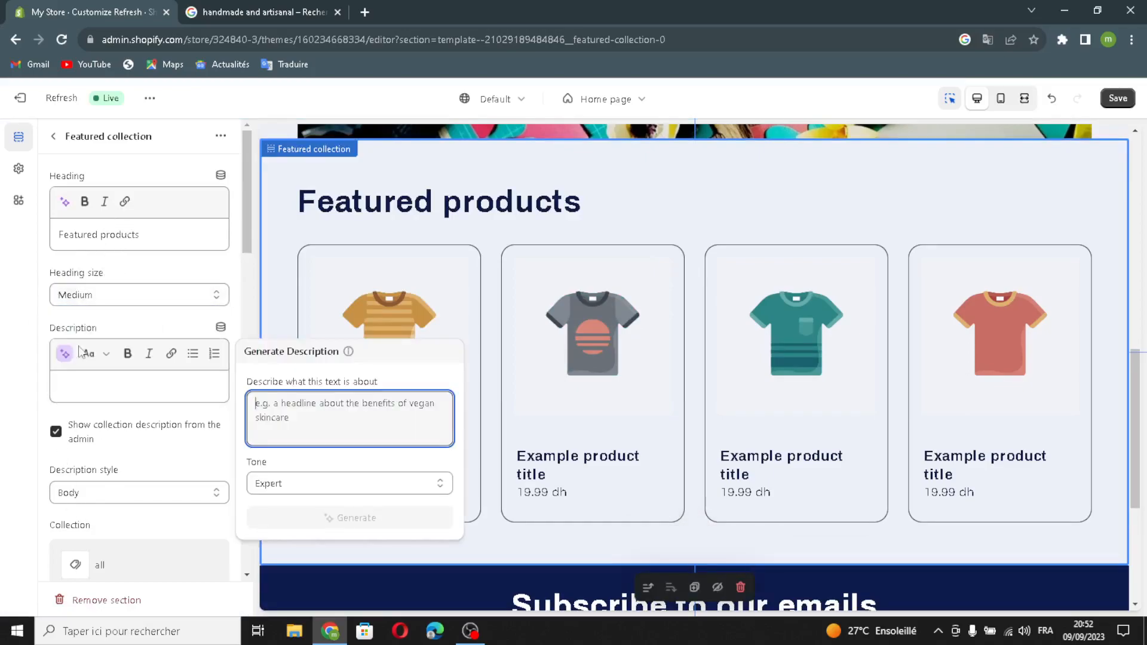
pyautogui.write('han')
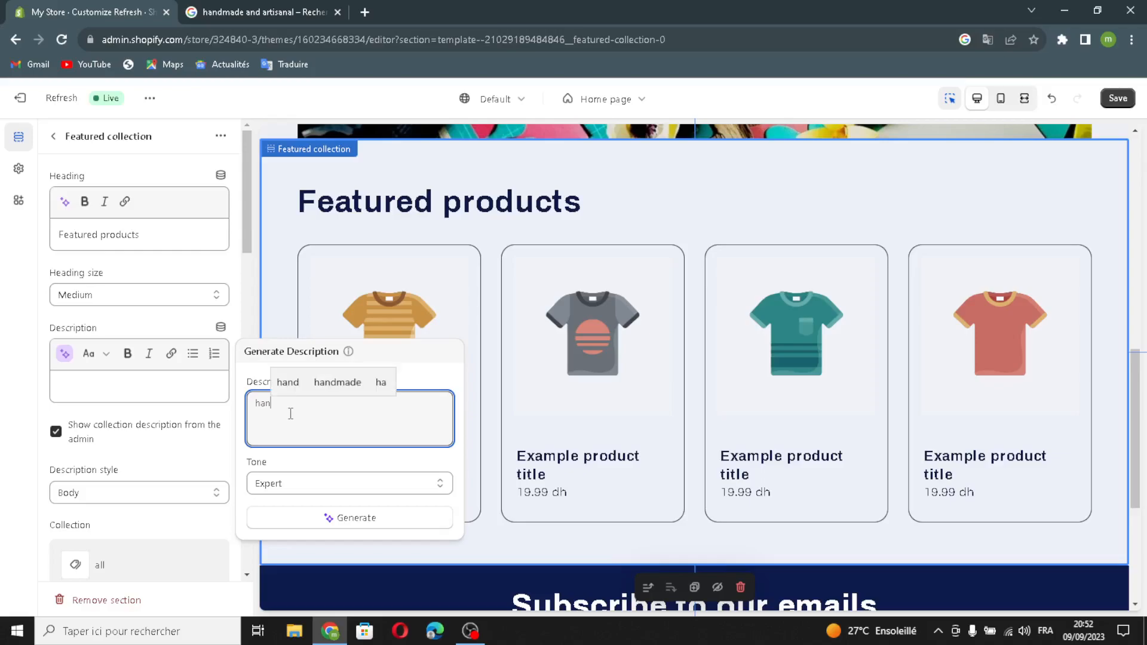
pyautogui.write('dmade')
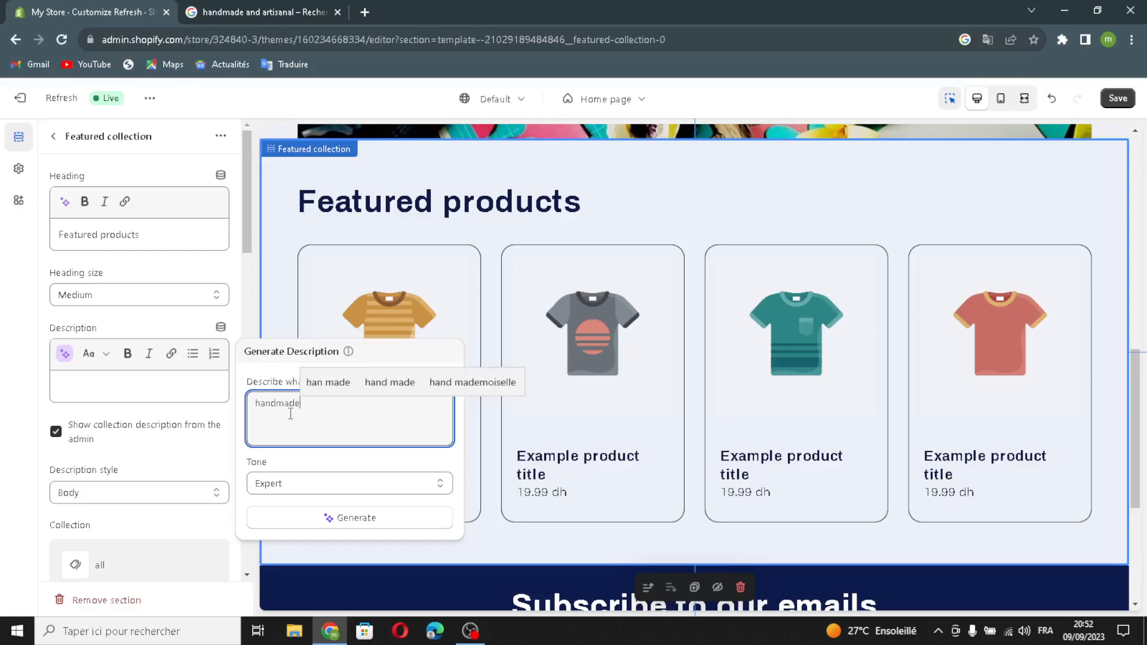
pyautogui.write(' and art')
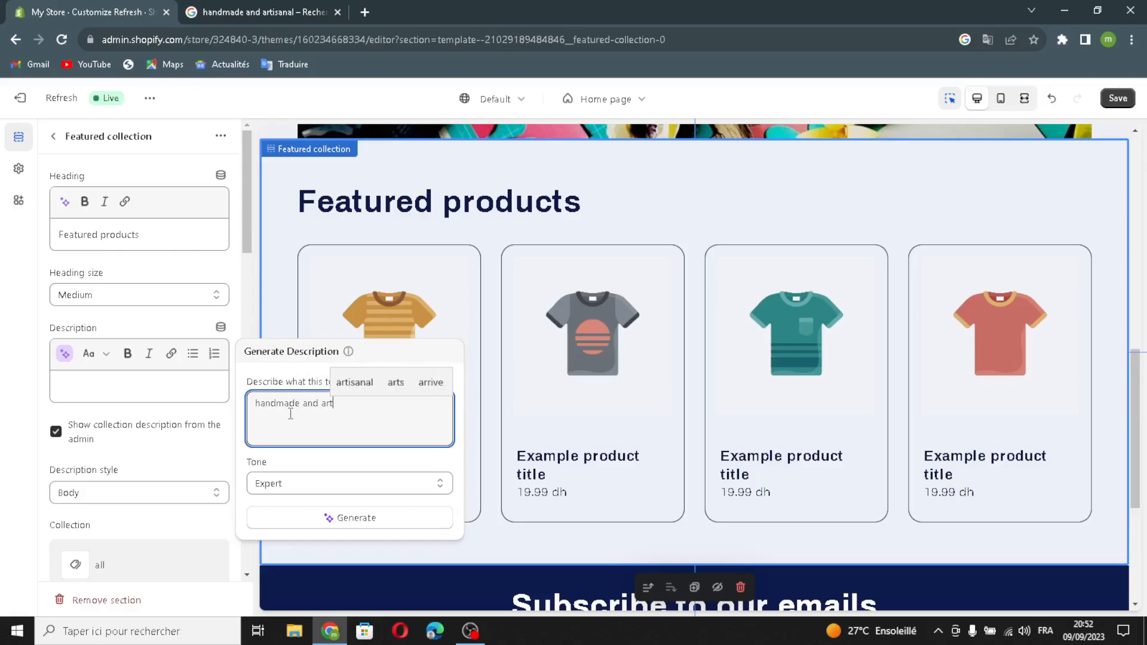
pyautogui.write('isanal')
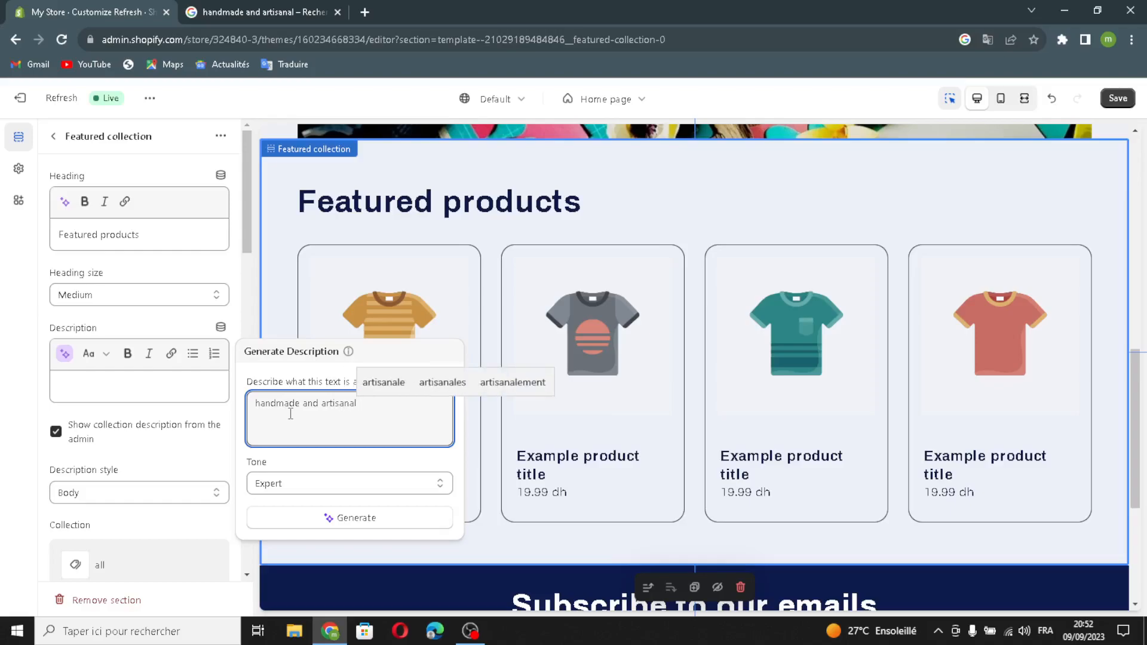
pyautogui.click(316, 520)
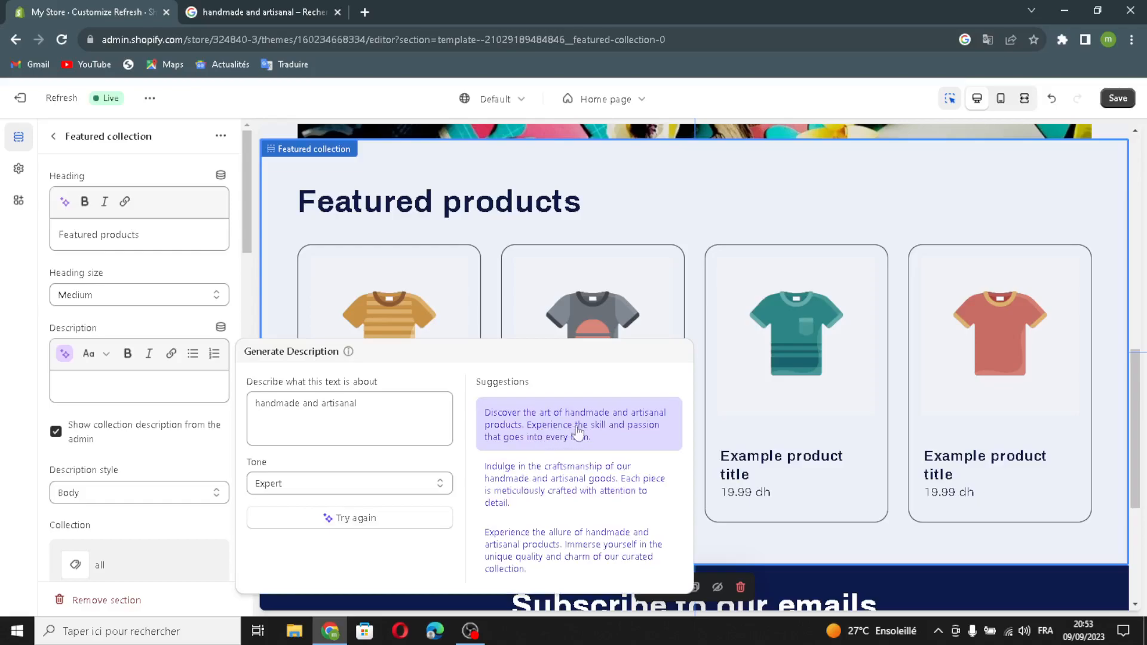
pyautogui.click(529, 439)
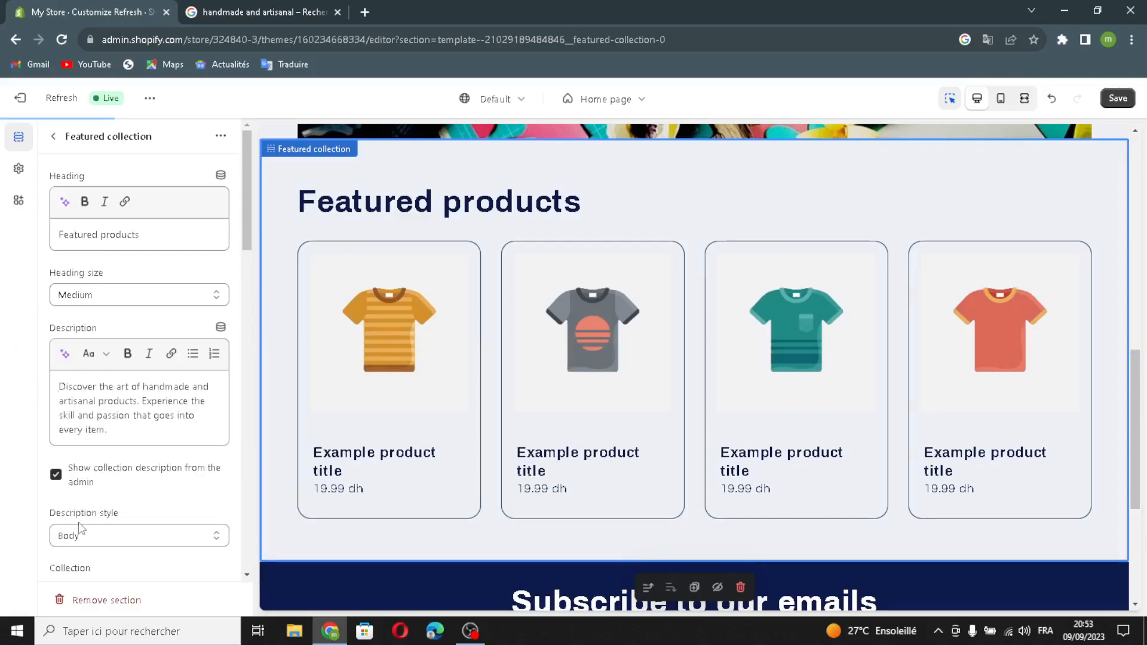
# - Make the featured products full width and enable the carousel on desktop, keeping the color scheme at Scheme 1
pyautogui.scroll(-1, 95, 481)
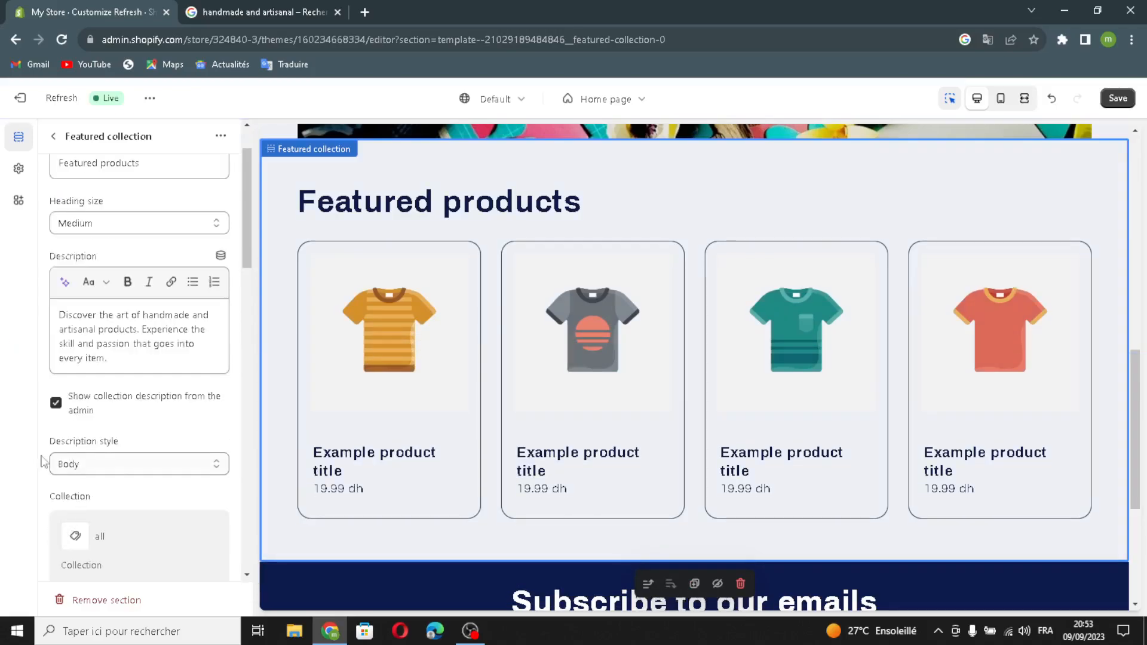
pyautogui.scroll(-2, 102, 466)
pyautogui.click(103, 471)
pyautogui.click(103, 471)
pyautogui.scroll(-3, 114, 562)
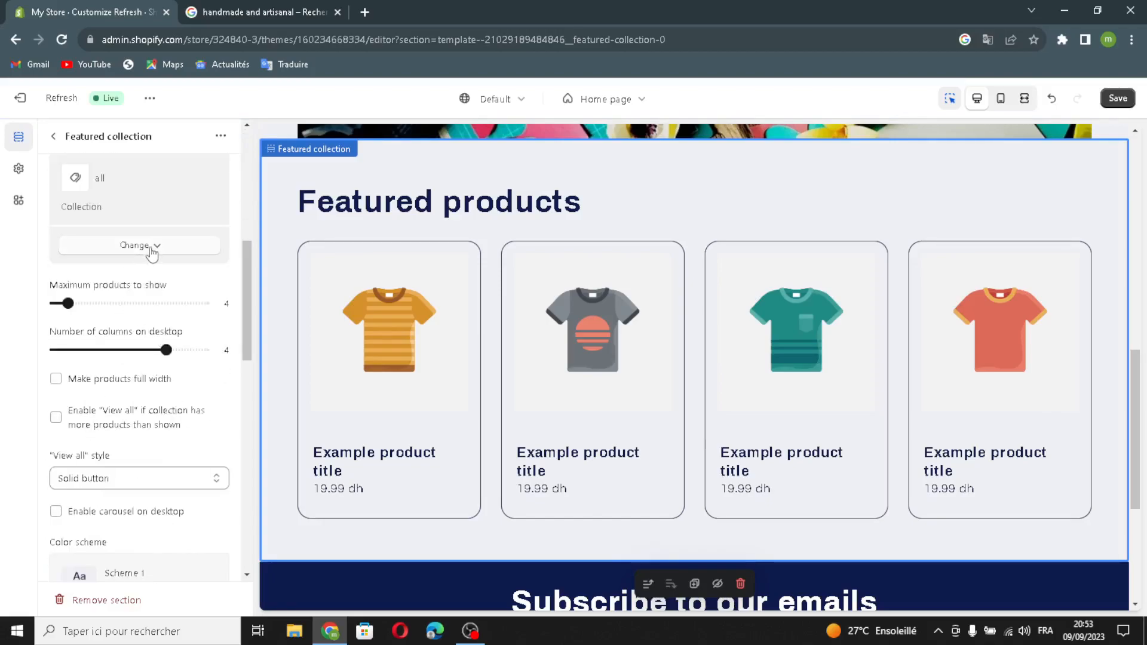
pyautogui.click(56, 379)
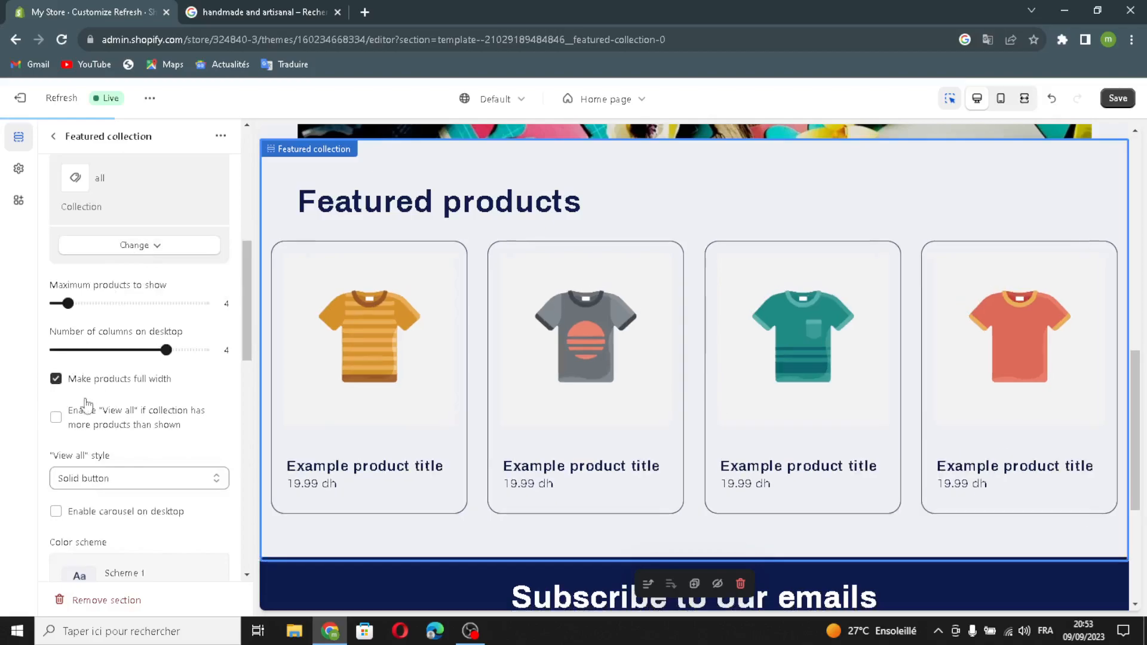
pyautogui.scroll(-3, 102, 478)
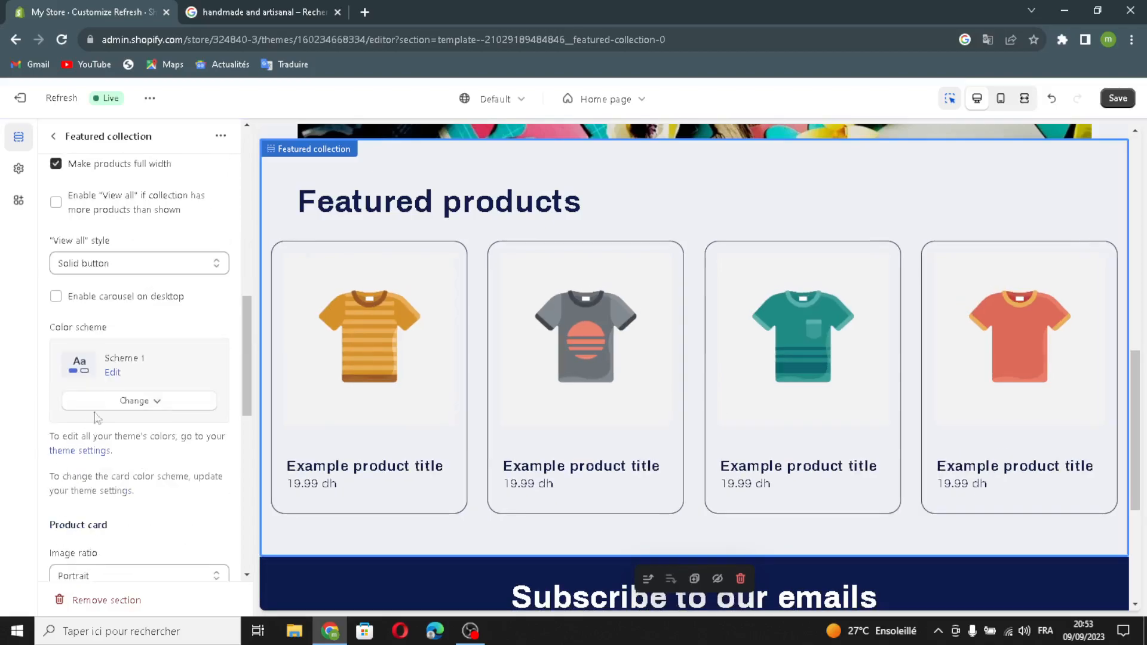
pyautogui.click(123, 402)
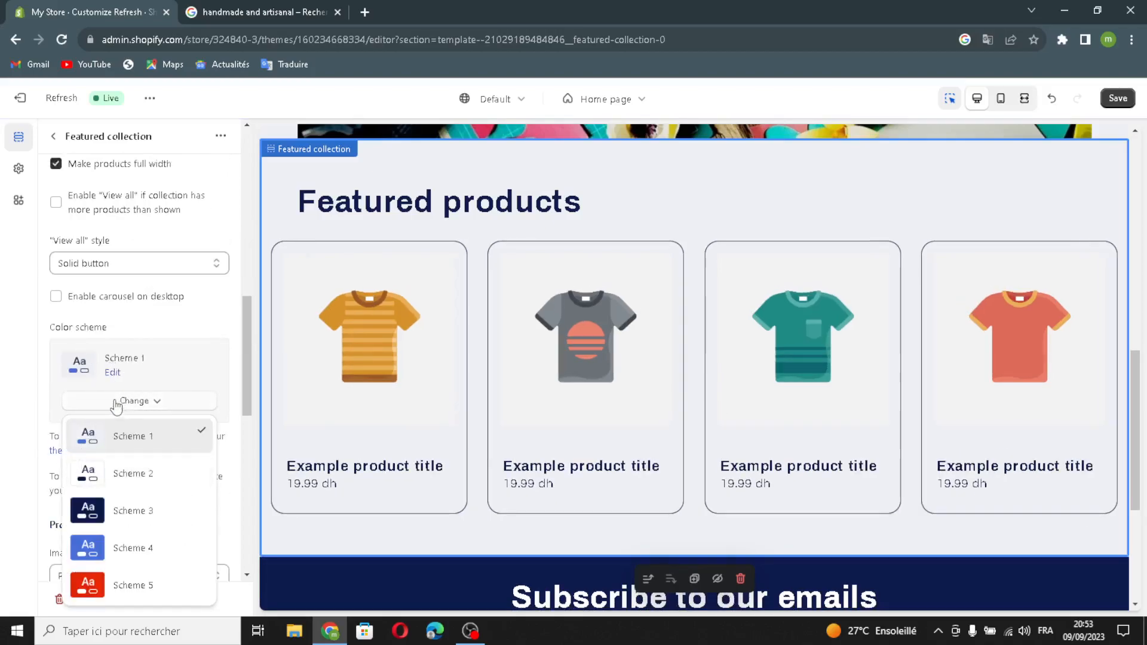
pyautogui.click(116, 405)
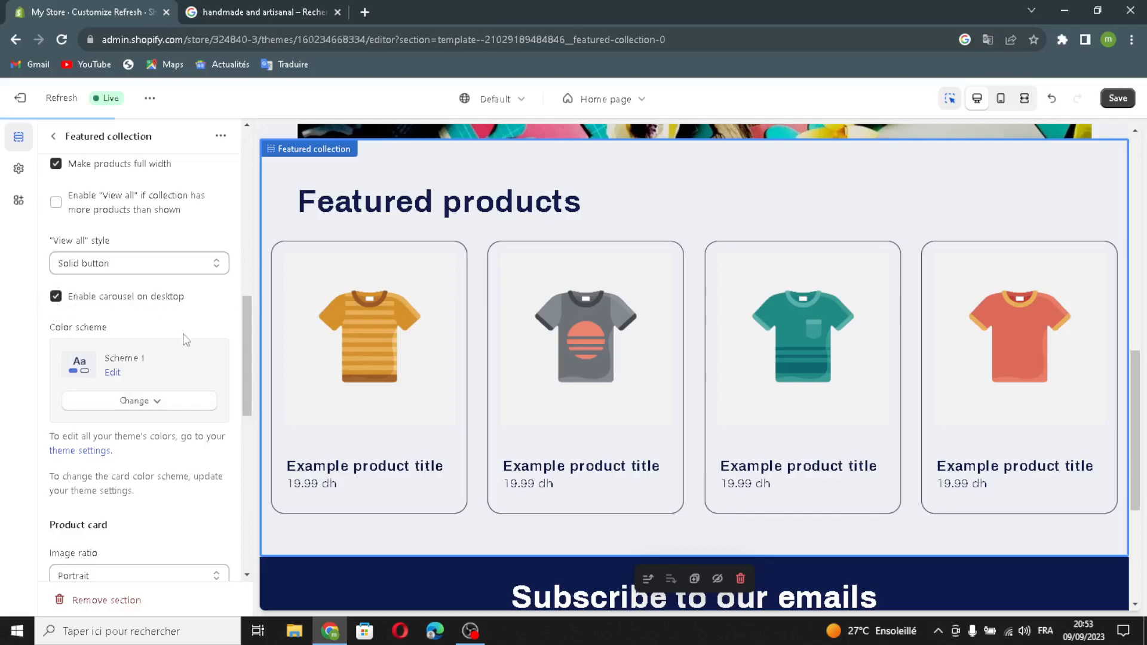
# - Set the featured collection's product cards to show the second image on hover, the vendor and the product rating
pyautogui.scroll(-4, 132, 496)
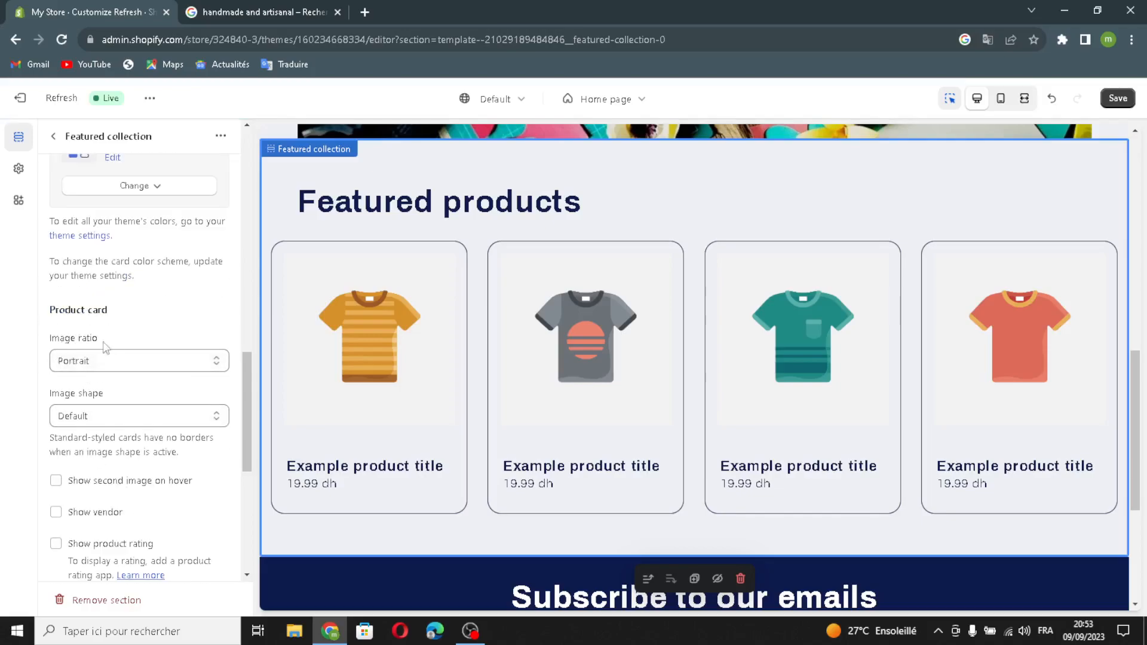
pyautogui.scroll(-1, 66, 427)
pyautogui.click(109, 417)
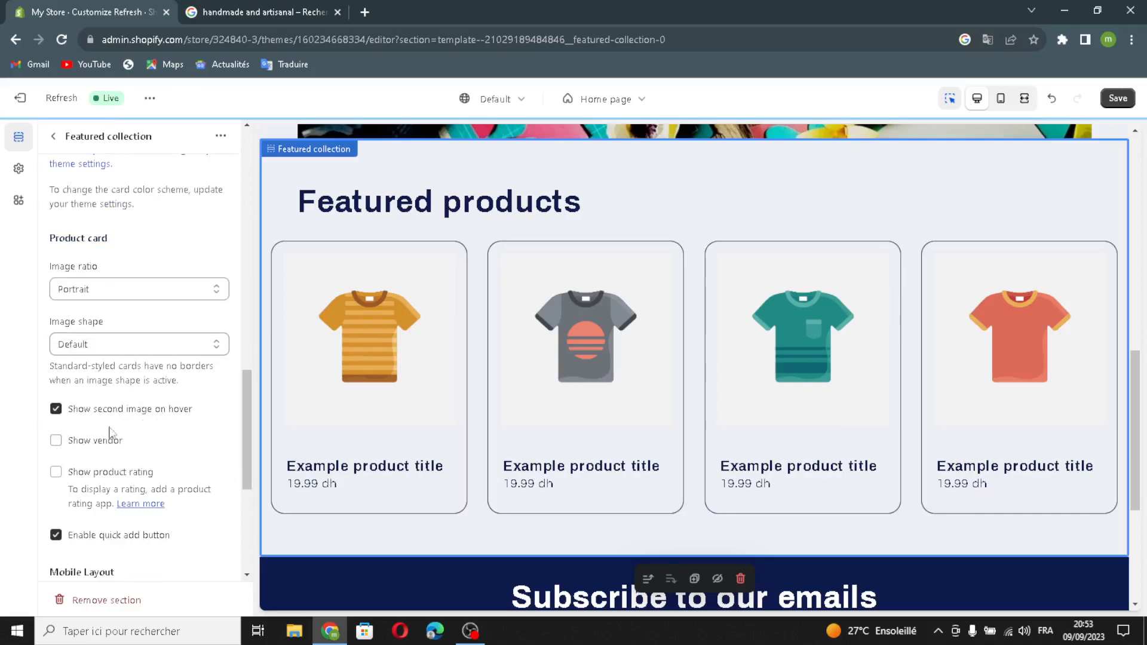
pyautogui.click(55, 443)
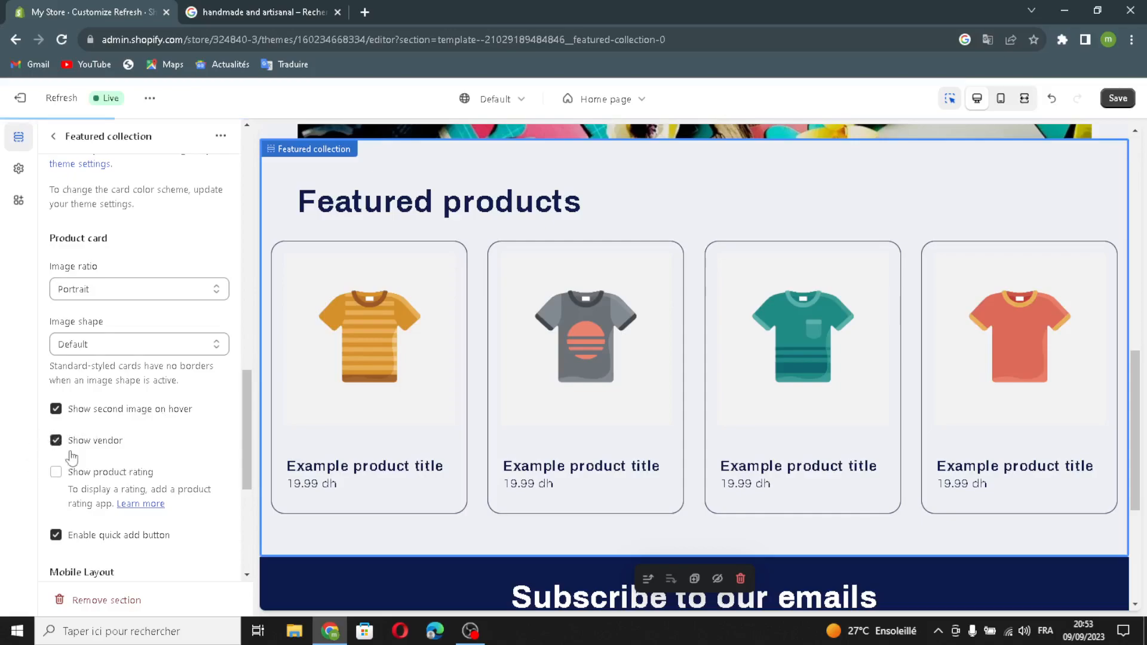
pyautogui.click(56, 472)
# - Enable swipe on mobile for the Featured collection section and return to the home page's section list
pyautogui.scroll(-5, 90, 532)
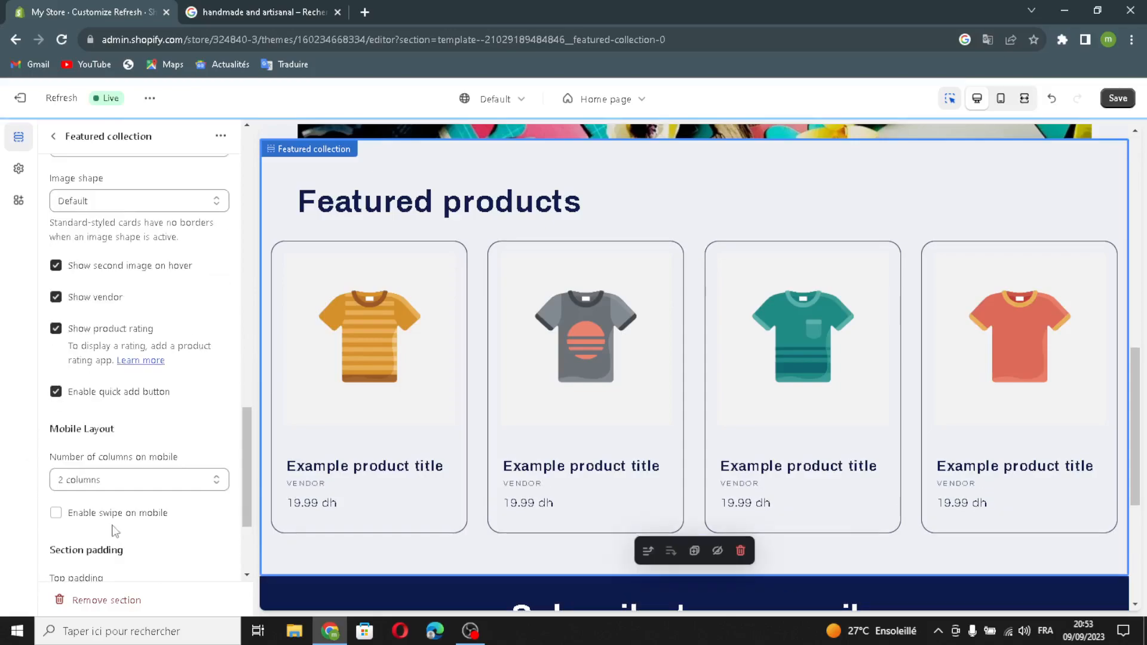
pyautogui.click(56, 352)
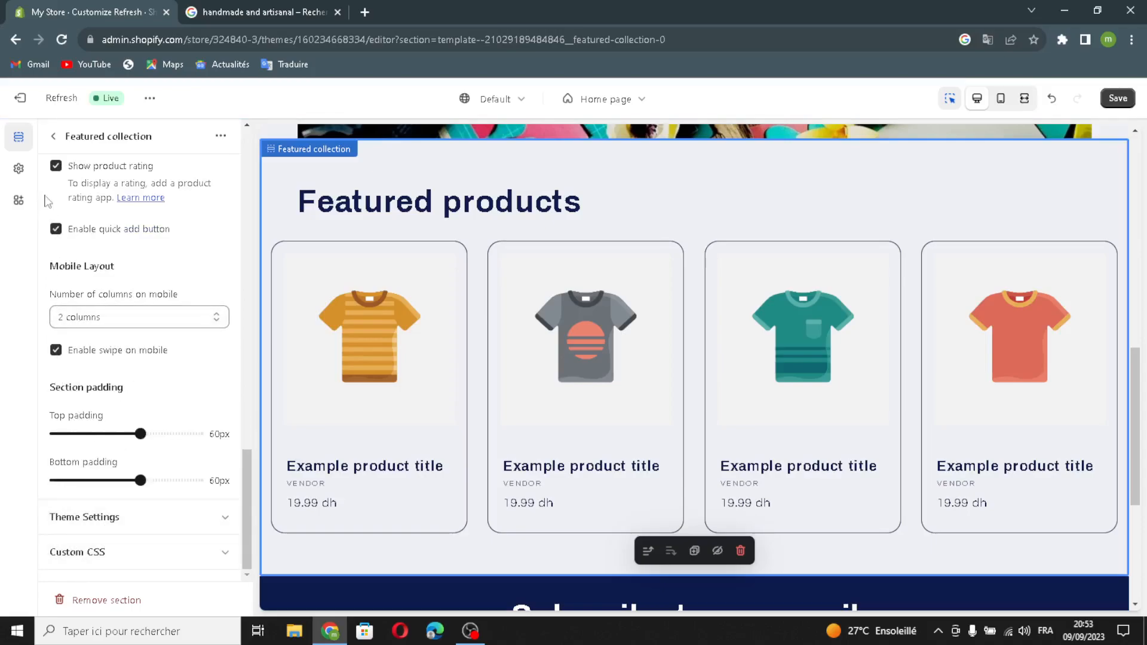
pyautogui.click(53, 136)
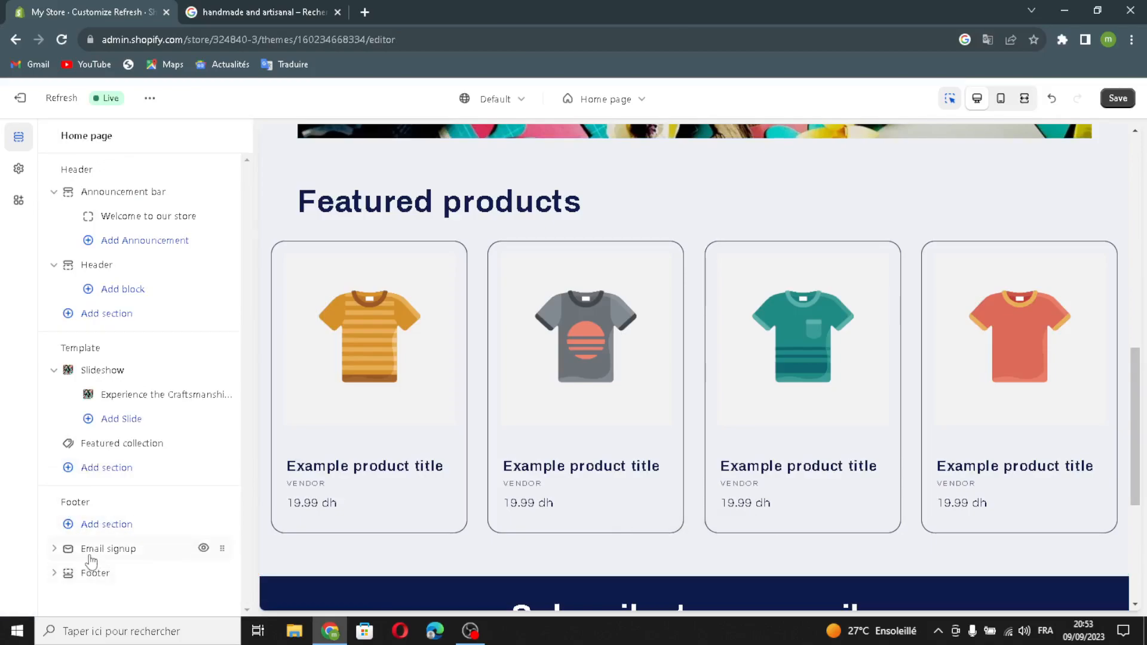
# - Open the Email signup section's settings and keep its color scheme at Scheme 3
pyautogui.click(108, 549)
pyautogui.click(117, 254)
pyautogui.click(116, 253)
pyautogui.click(113, 257)
pyautogui.click(114, 253)
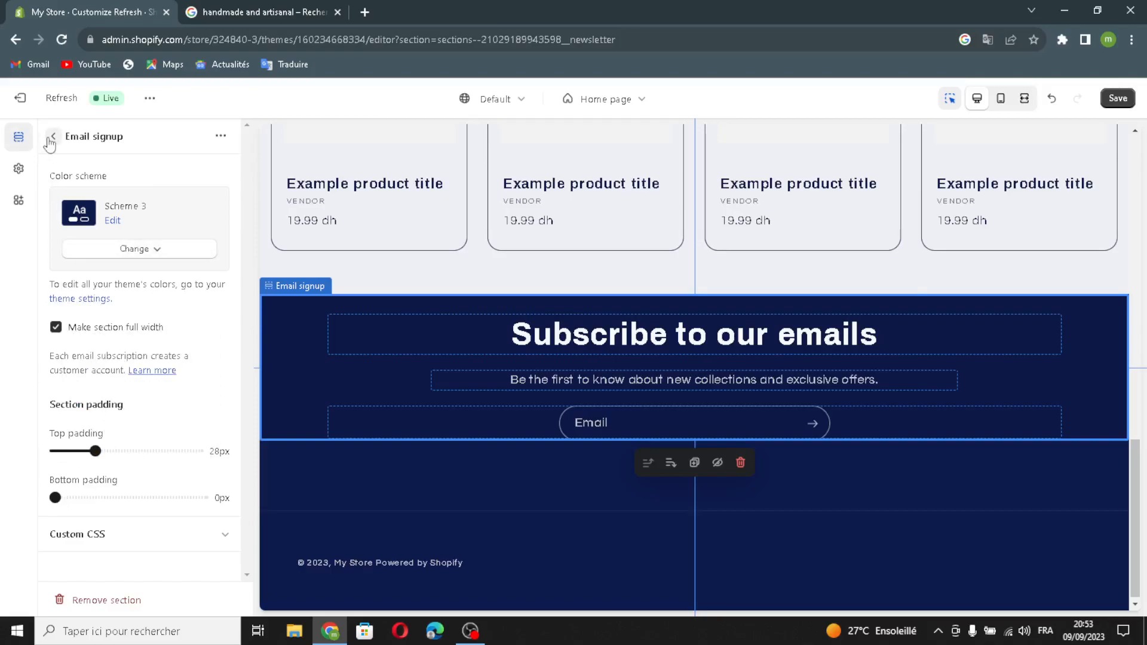
# - Review the customized home page in the preview, save the changes, and exit the theme editor
pyautogui.scroll(15, 382, 382)
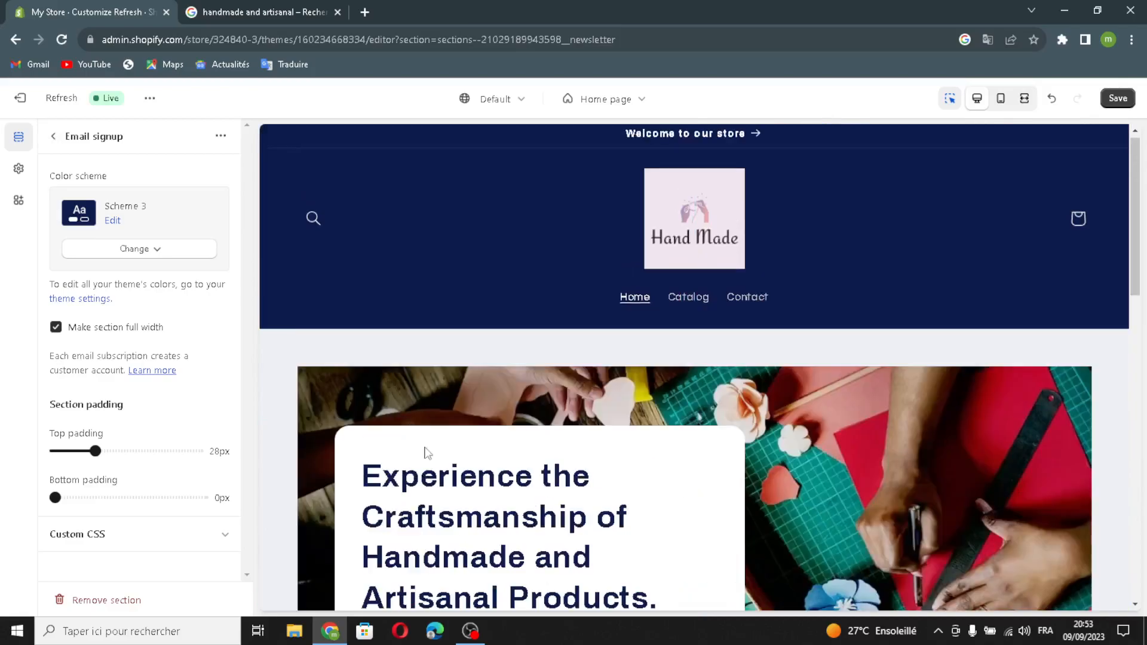
pyautogui.scroll(-2, 422, 448)
pyautogui.click(1115, 100)
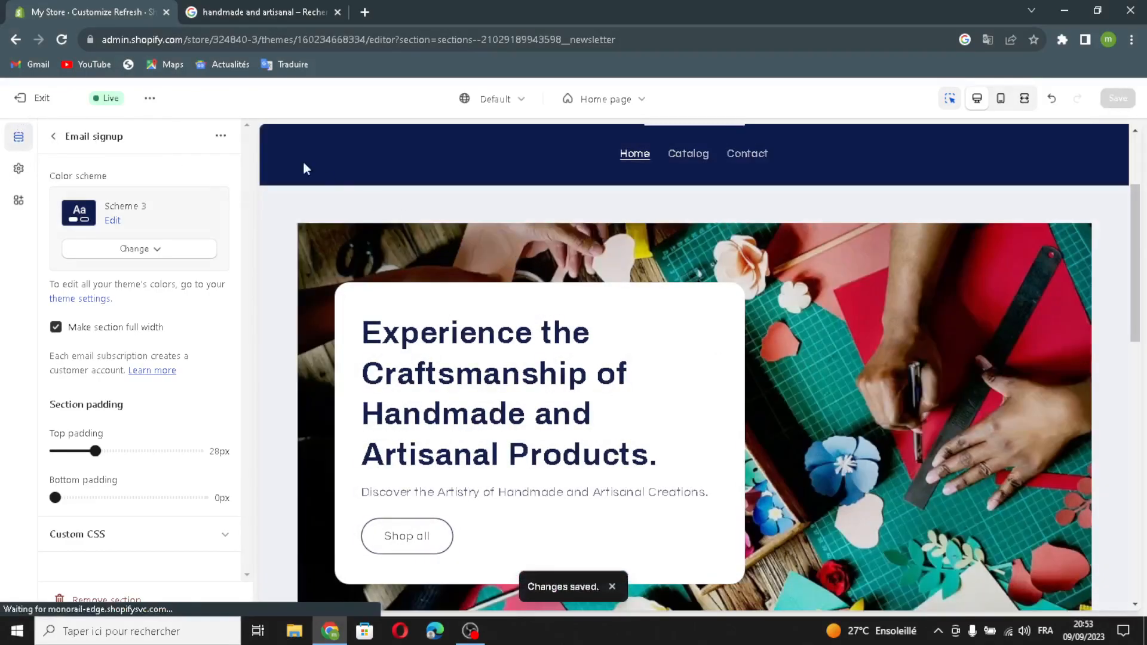
pyautogui.click(24, 101)
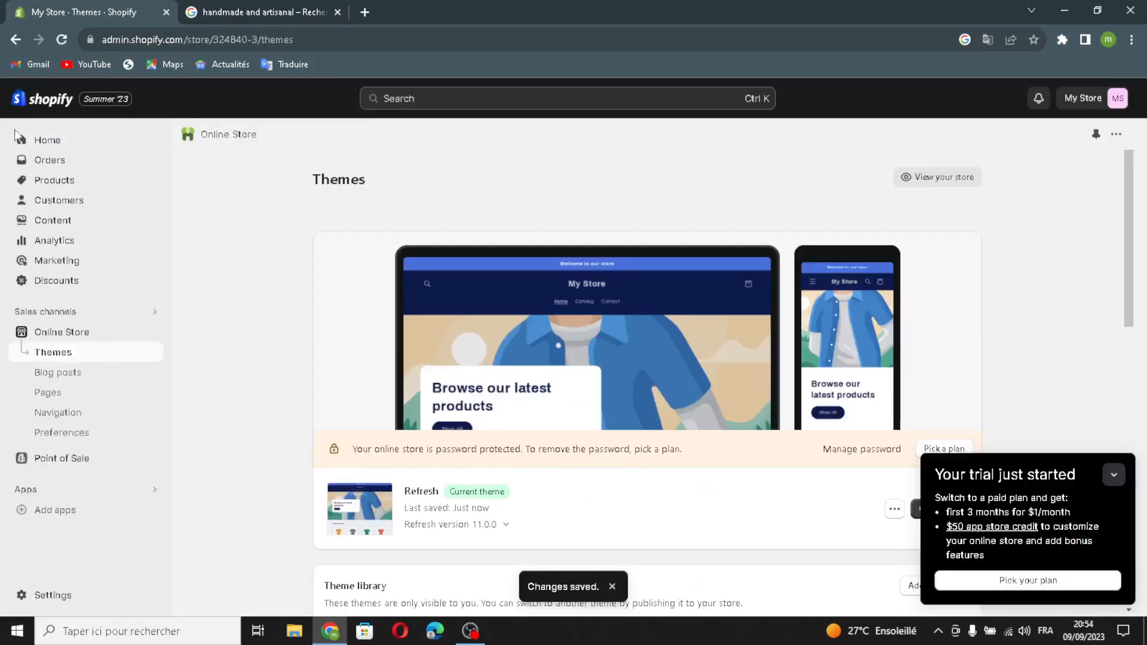
# - Set the store name to Crafted Haven through the setup guide's store settings task, save it, and return to the admin home
pyautogui.click(34, 142)
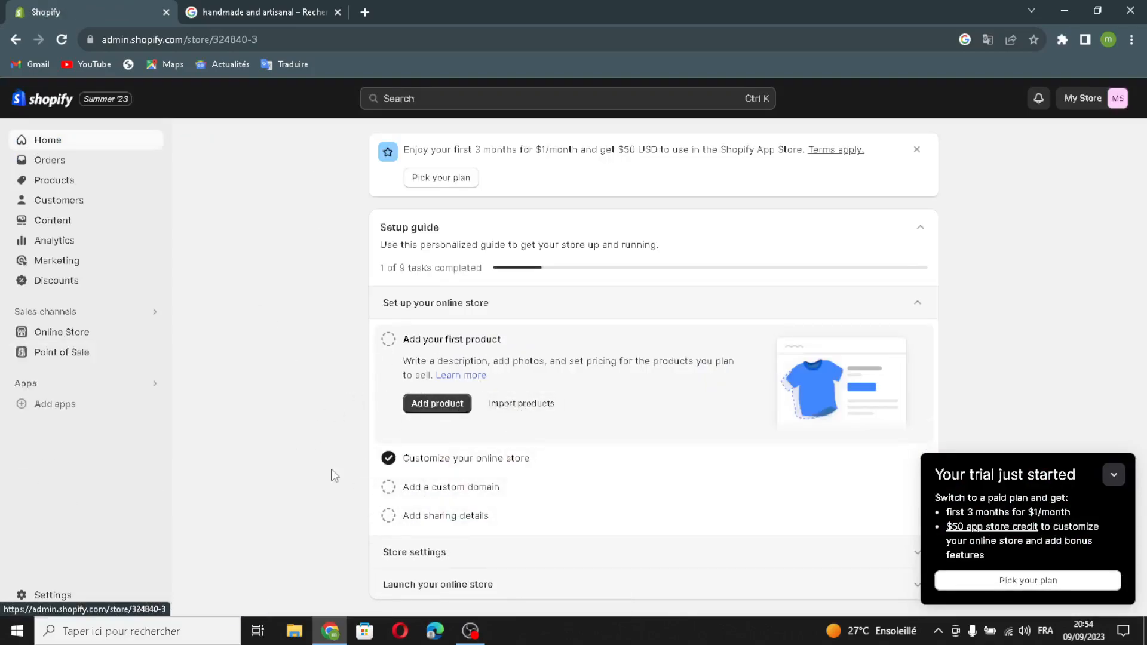
pyautogui.click(400, 555)
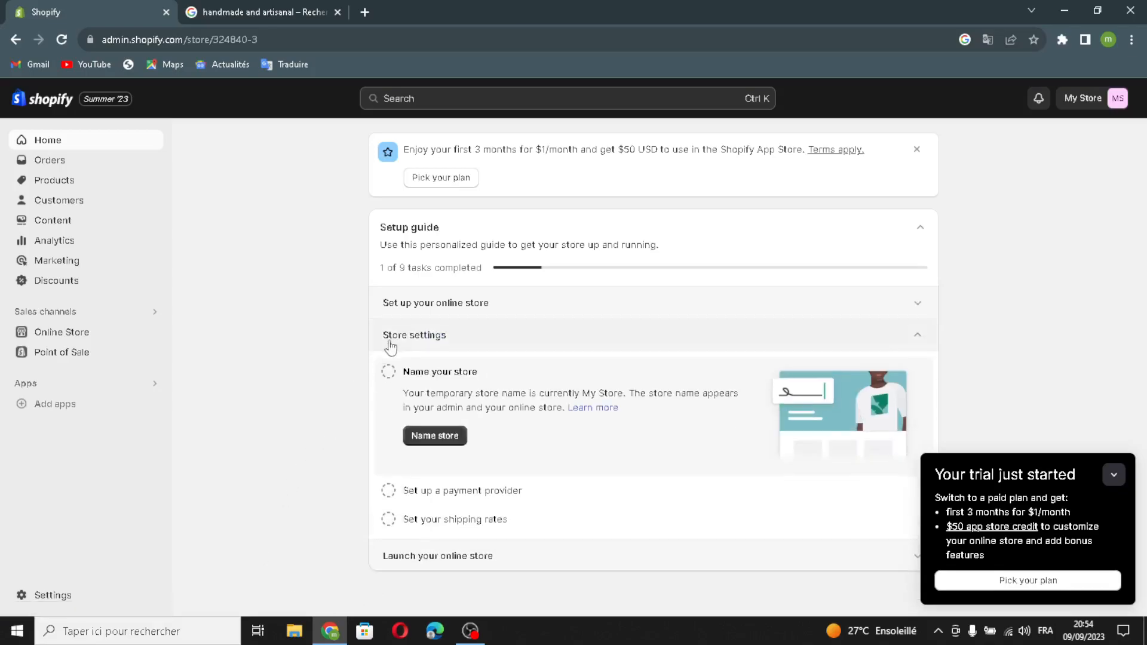
pyautogui.click(417, 440)
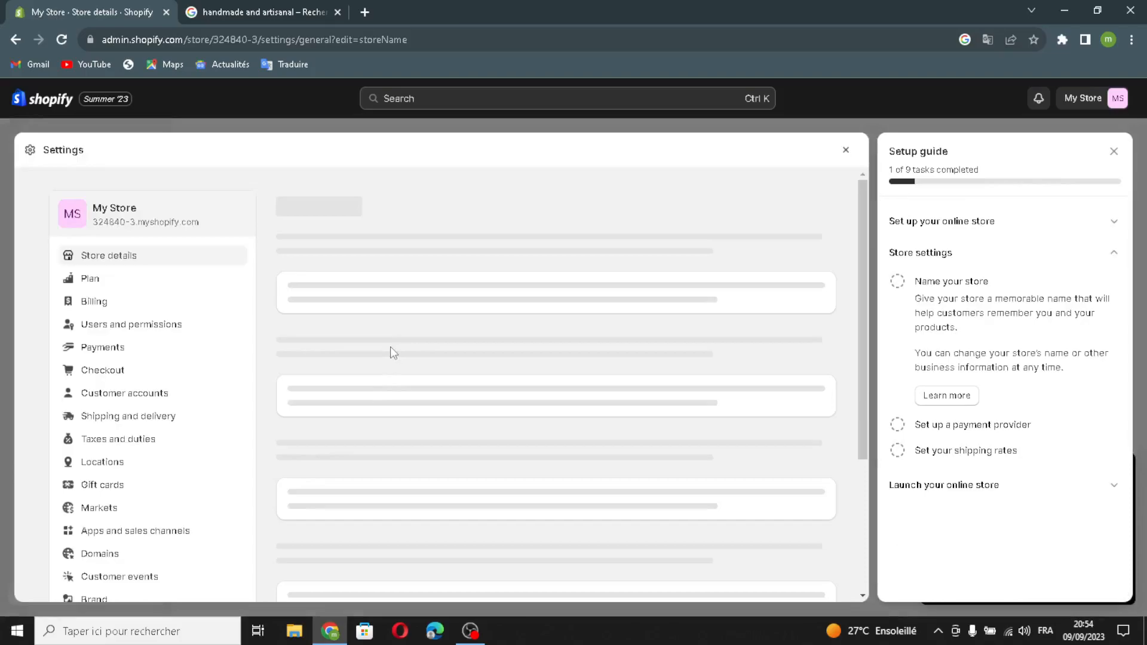
pyautogui.moveTo(378, 323); pyautogui.dragTo(291, 321)
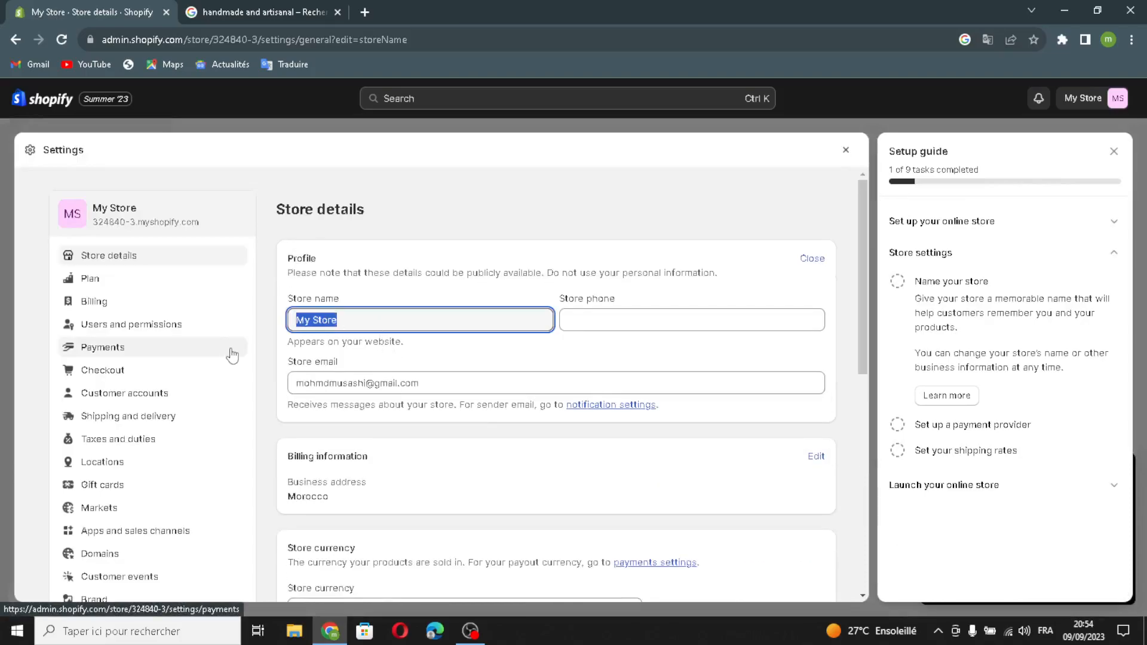
pyautogui.write('Crafted Haven')
pyautogui.click(648, 322)
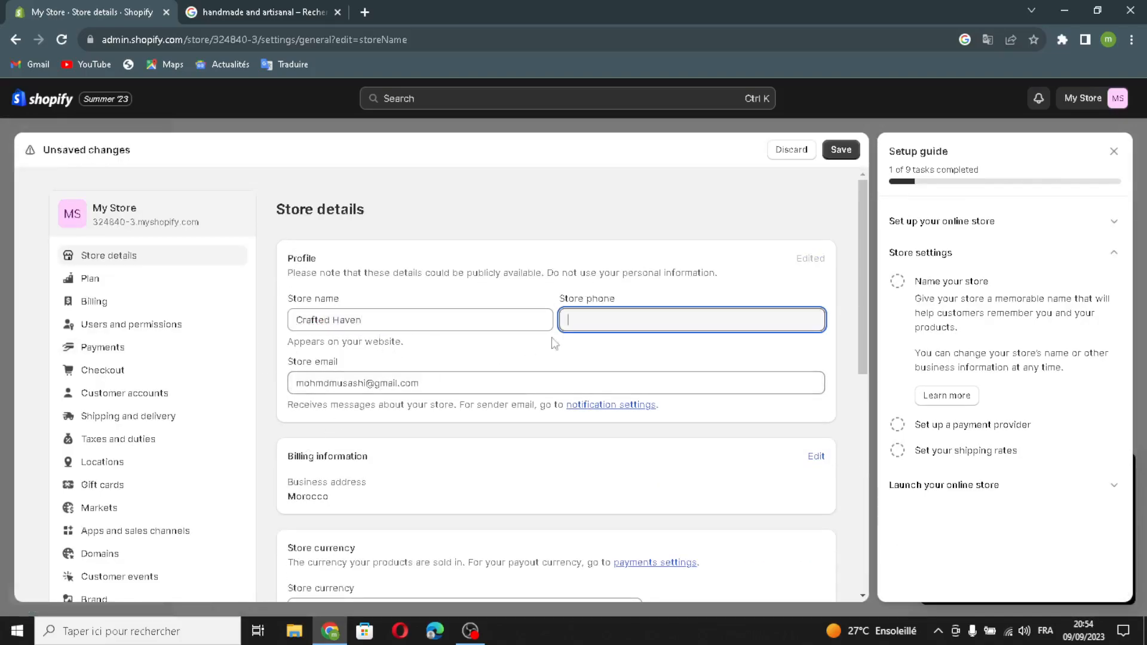
pyautogui.click(523, 388)
pyautogui.click(831, 148)
pyautogui.click(1114, 153)
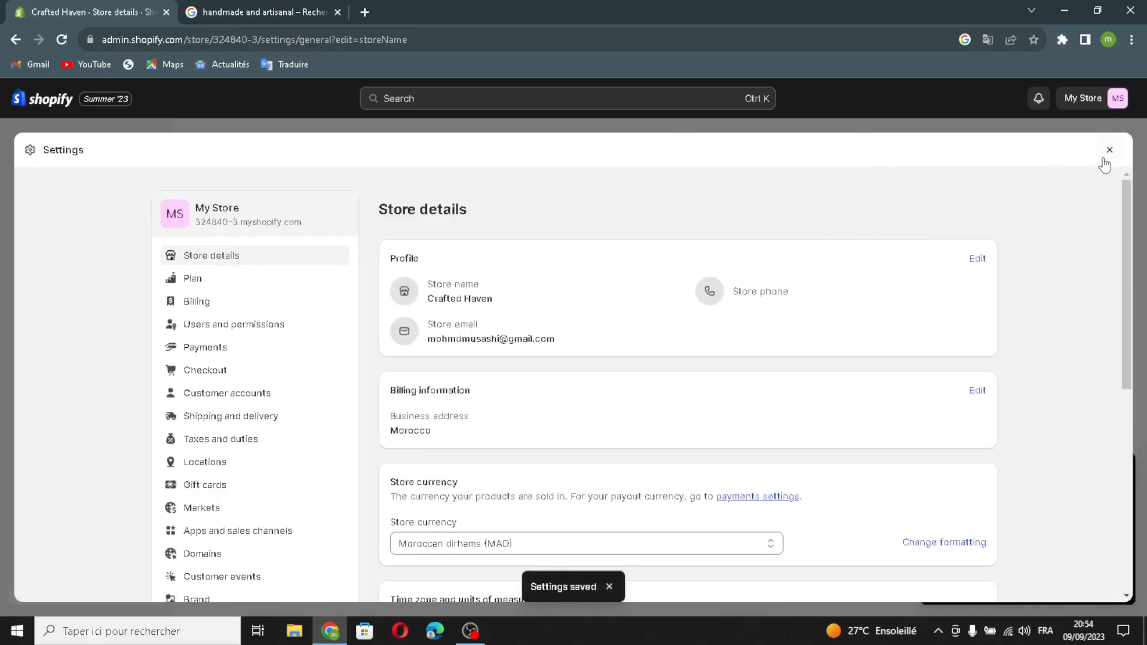
pyautogui.click(1109, 150)
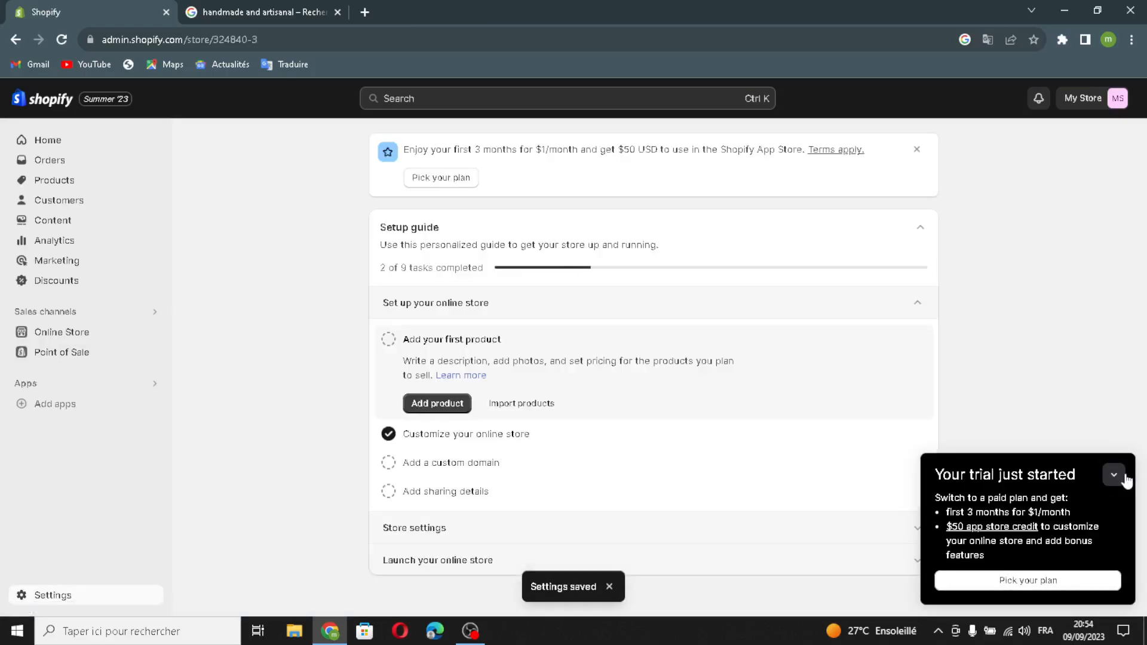
# - Collapse the trial notice to show the setup guide's tasks for launching the online store, and close the "handmade and artisanal" search page
pyautogui.click(1113, 476)
pyautogui.click(470, 593)
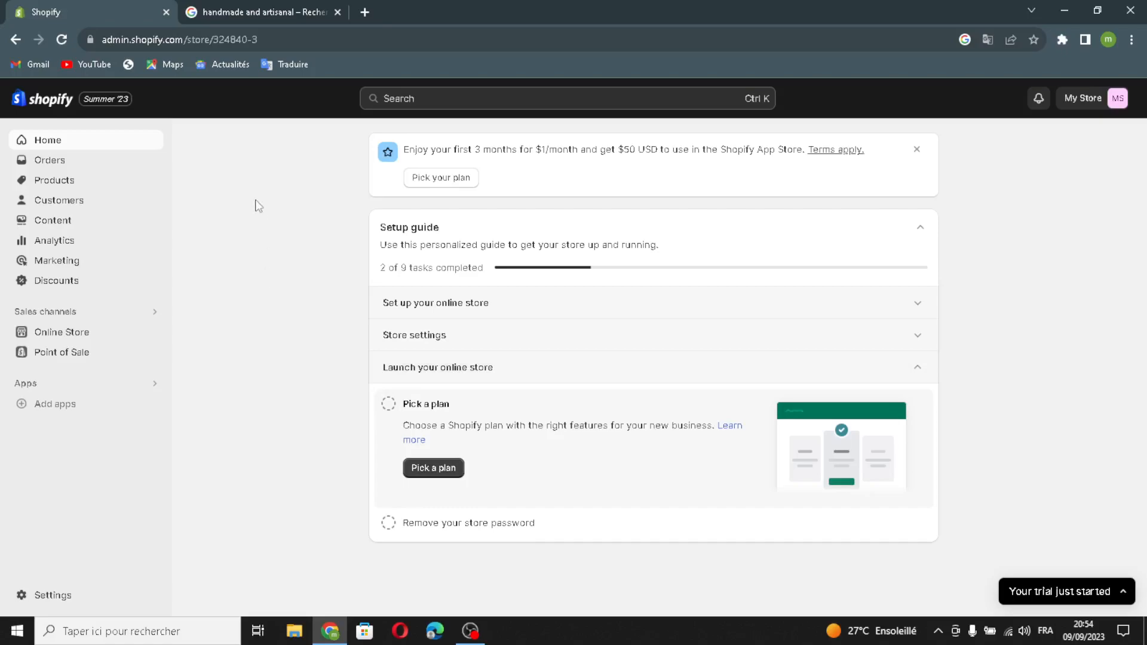
pyautogui.click(338, 13)
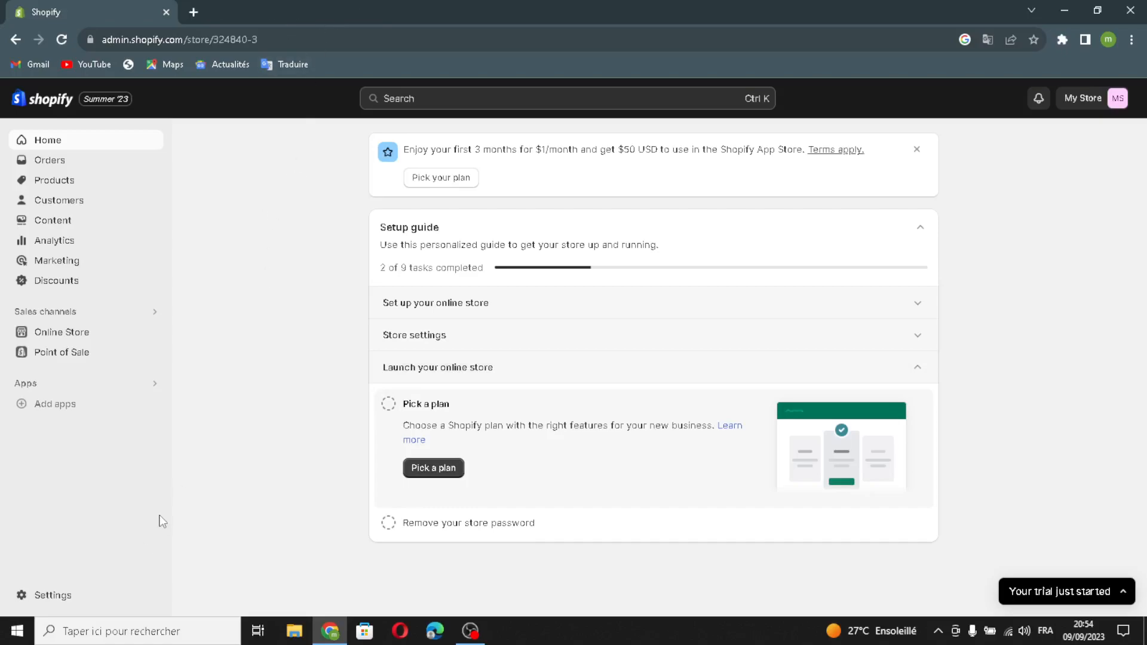